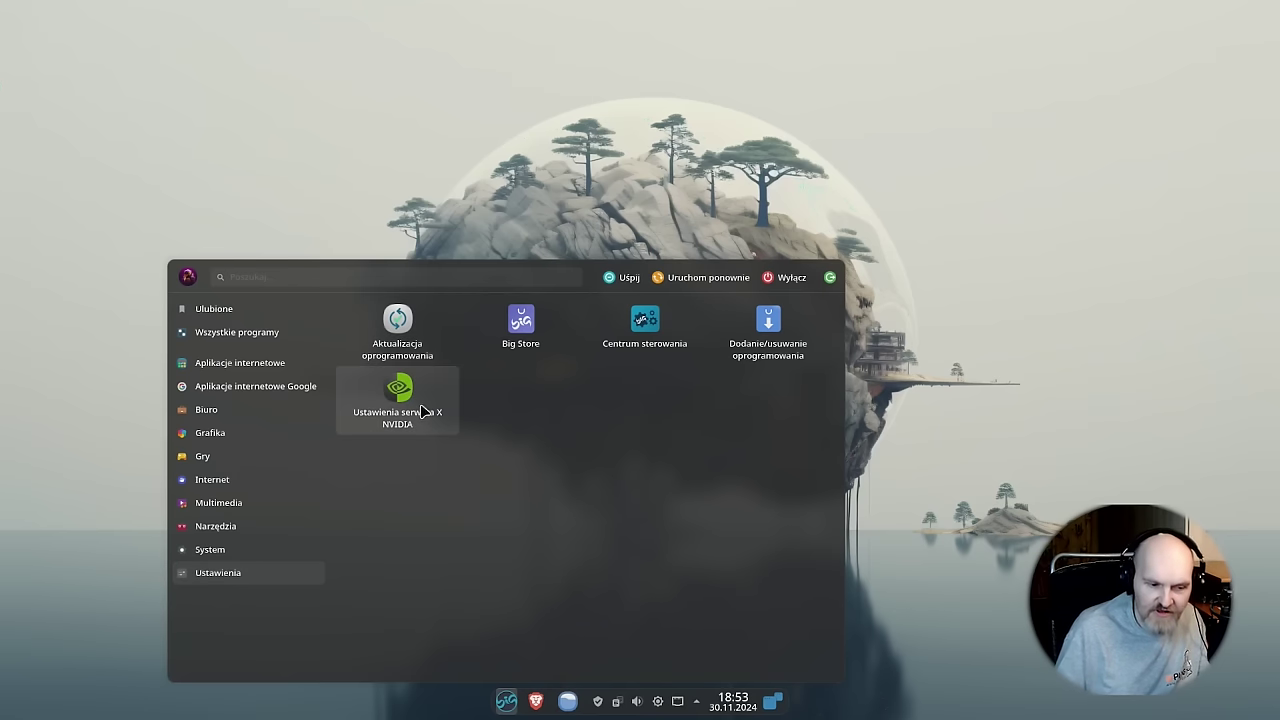
Step: Open the NVIDIA X Server settings and check the display configuration, XVideo settings and system information
click(421, 410)
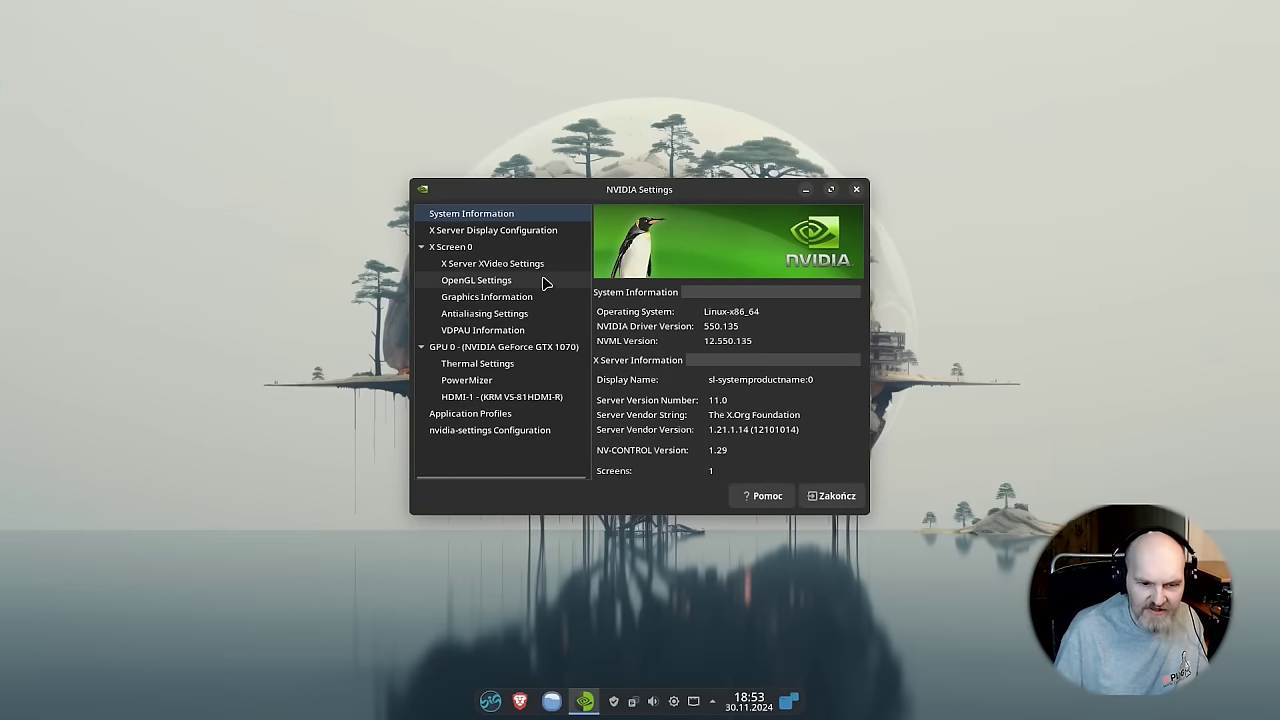
click(497, 236)
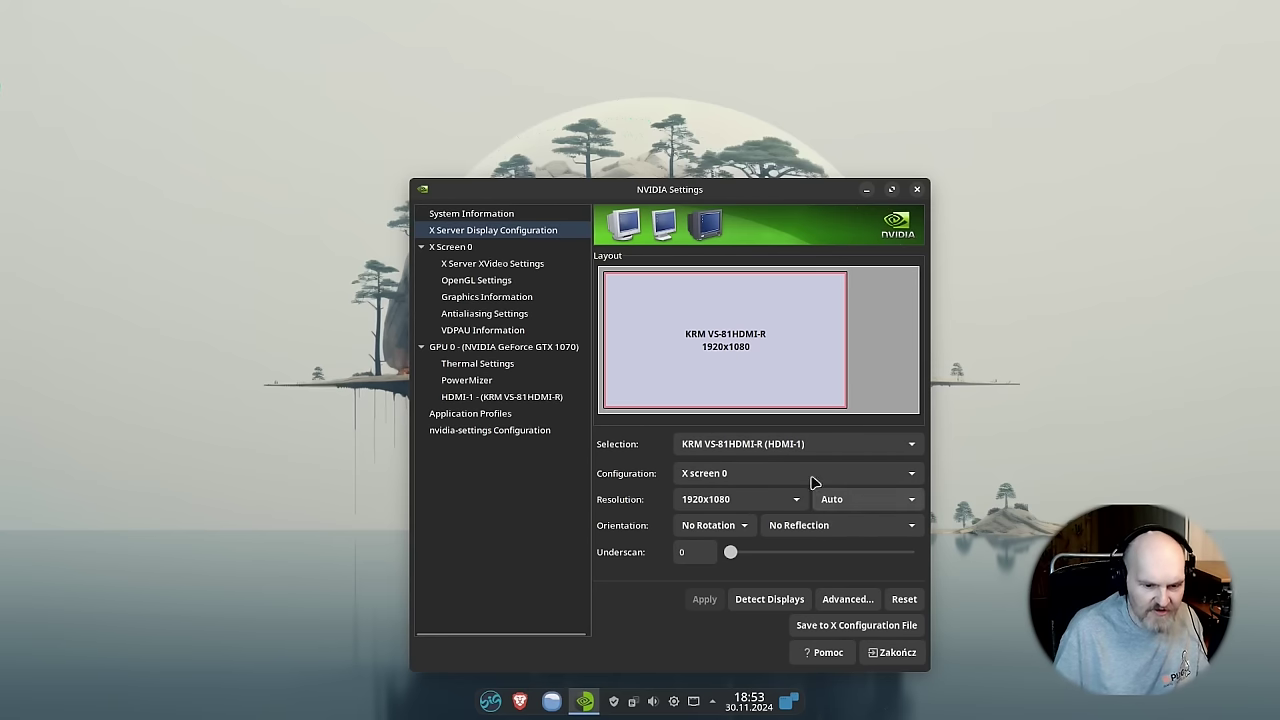
click(517, 266)
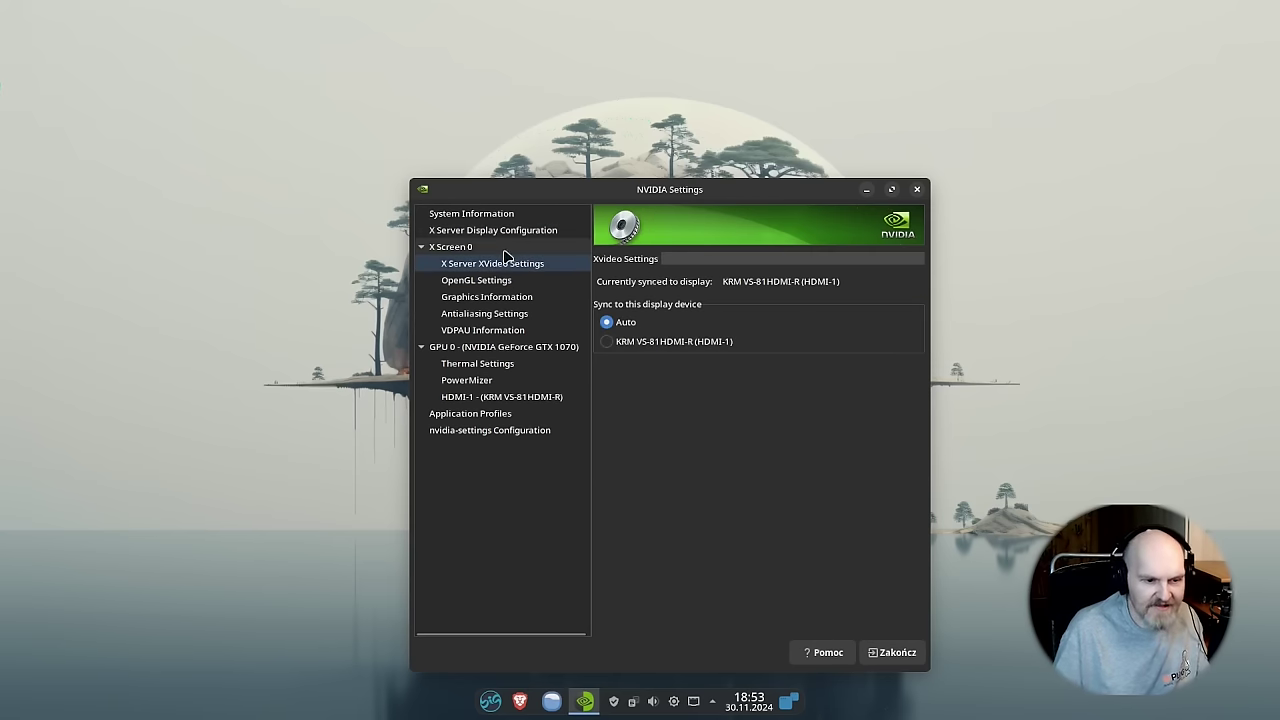
click(478, 213)
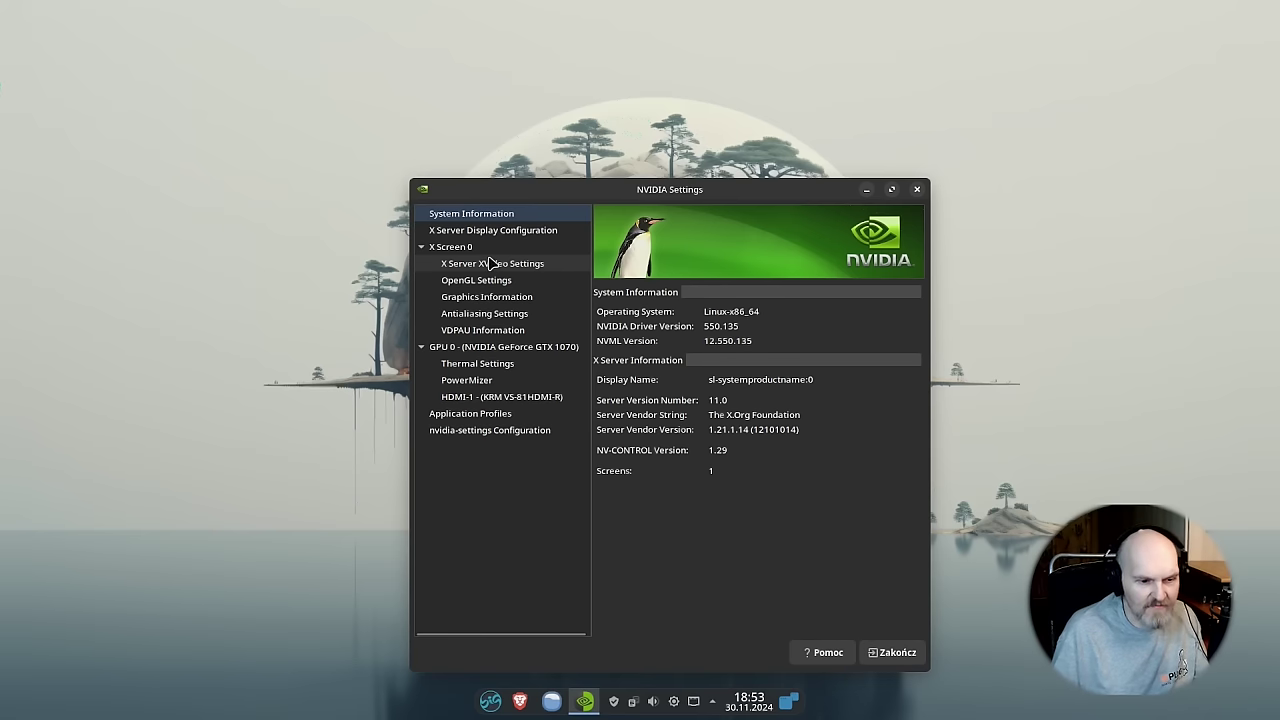
Step: Look through the X Screen 0 pages from OpenGL Settings to VDPAU Information, and close the NVIDIA settings
click(488, 252)
click(484, 283)
click(475, 297)
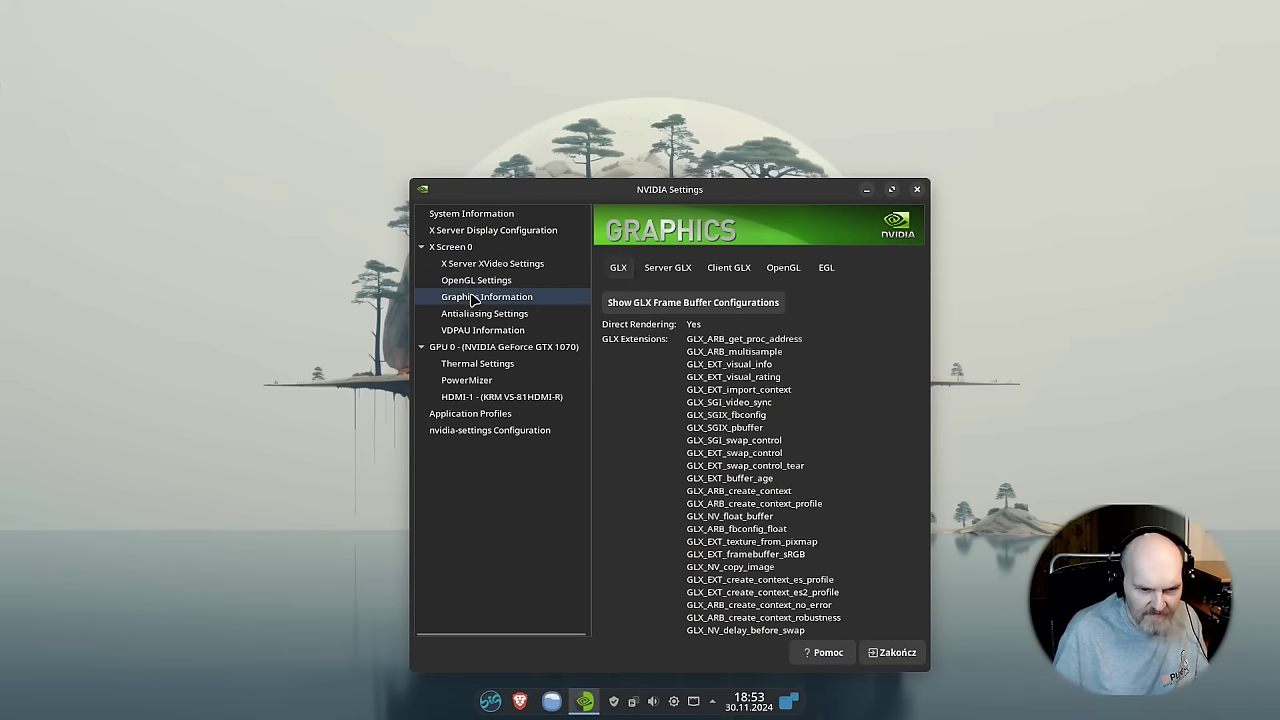
click(468, 313)
click(462, 330)
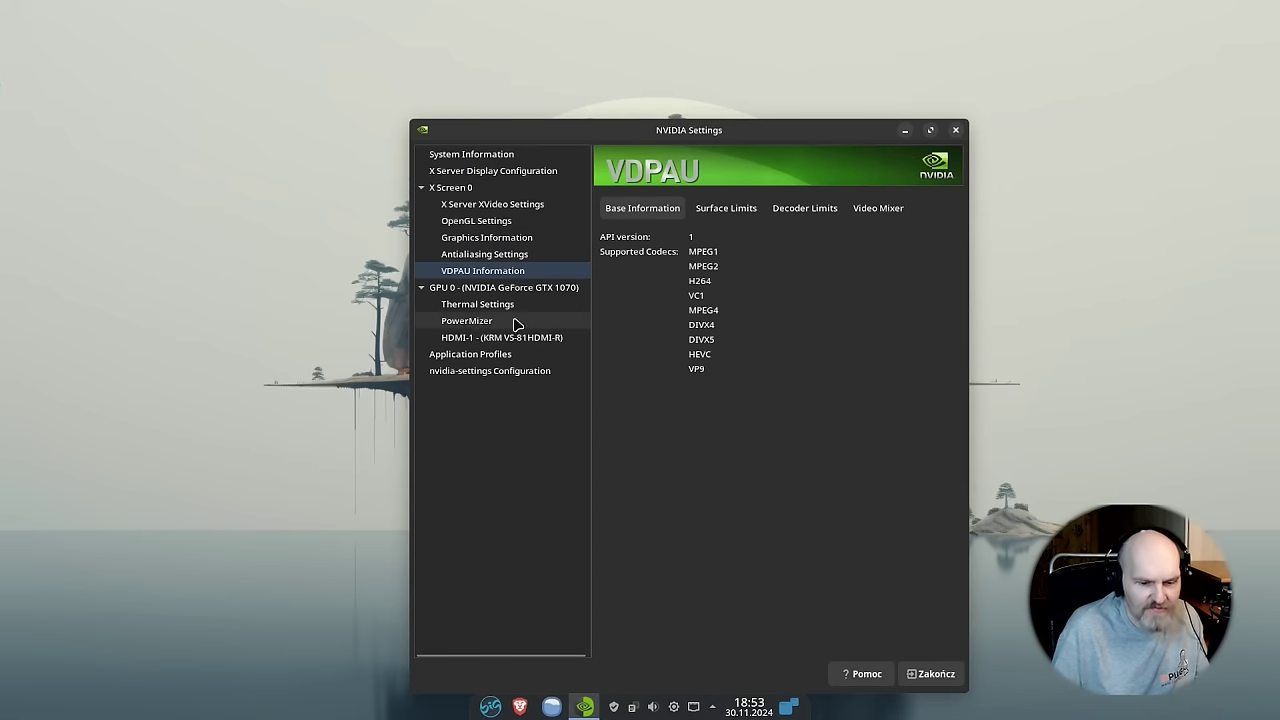
click(945, 674)
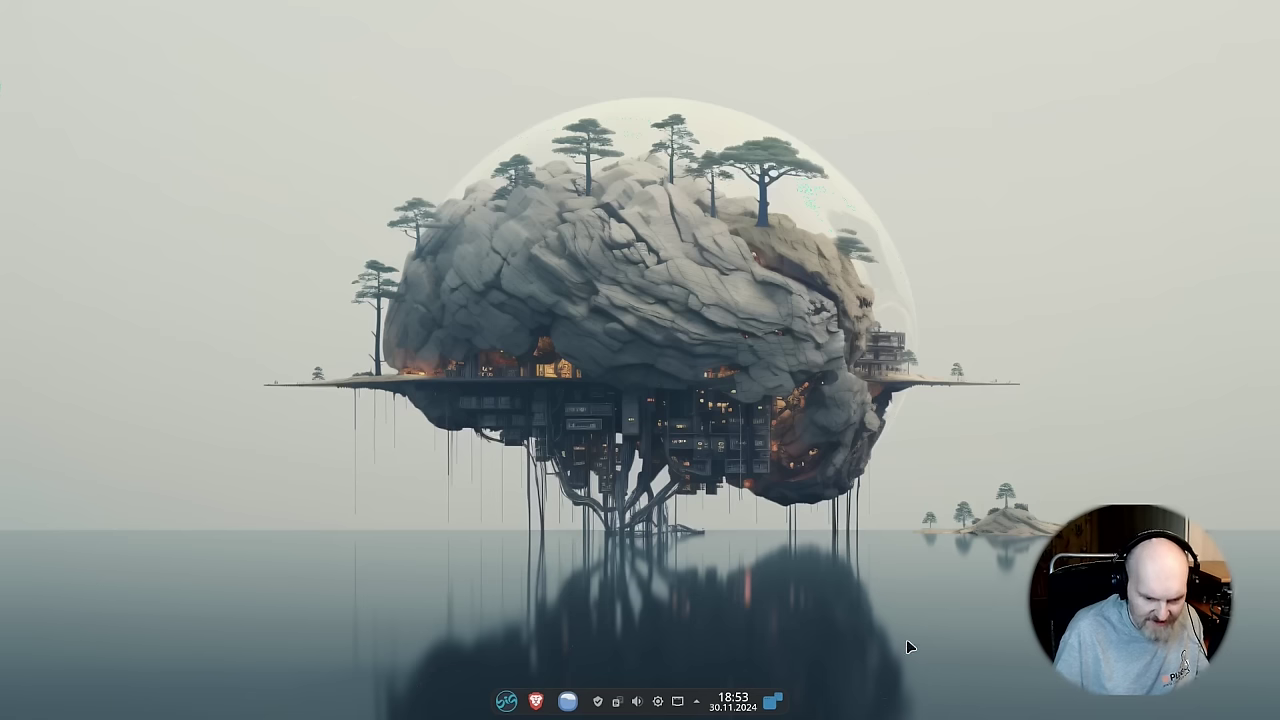
Step: Open the Centrum Sterowania control centre and move its window slightly higher on the desktop
click(503, 695)
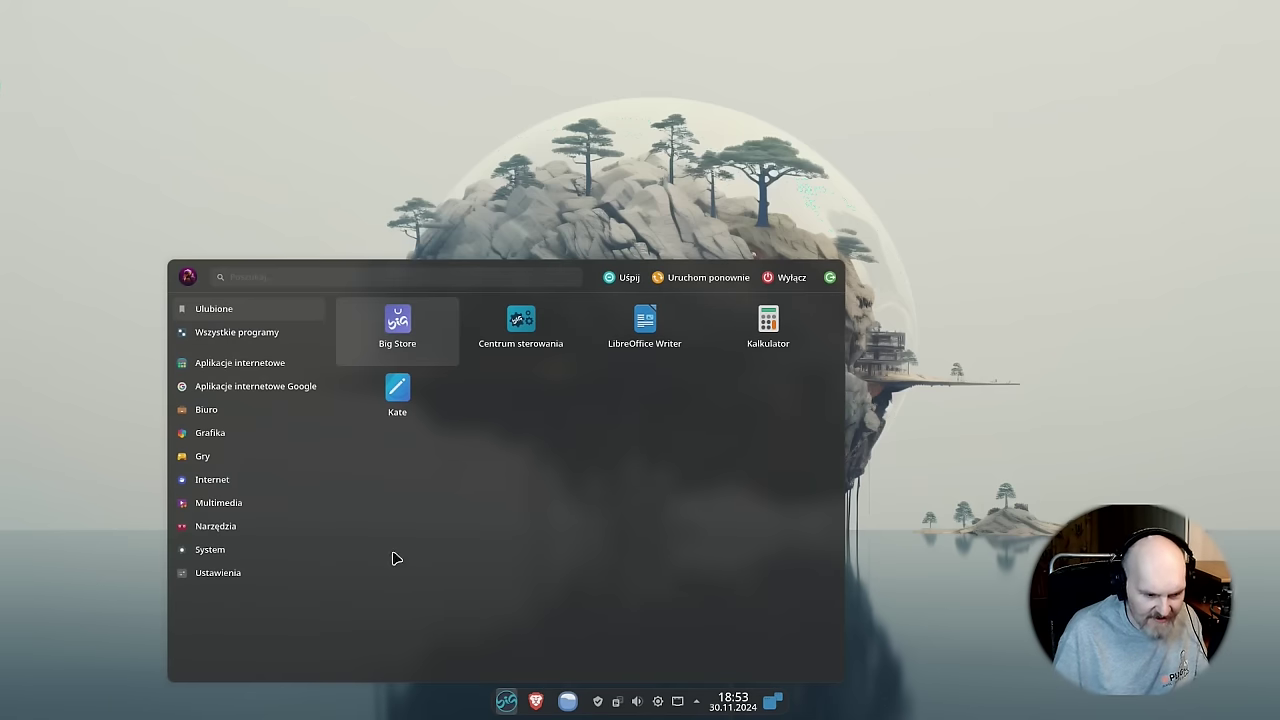
mouse_move(258, 513)
mouse_move(243, 554)
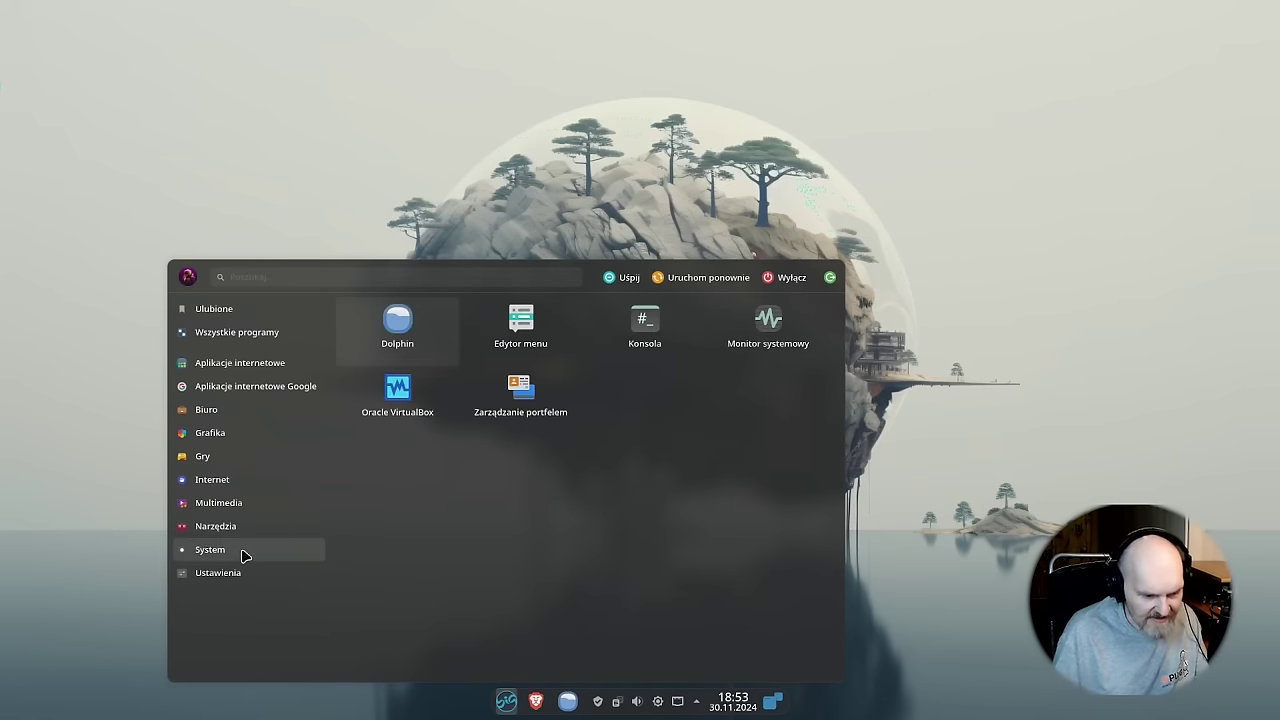
click(397, 325)
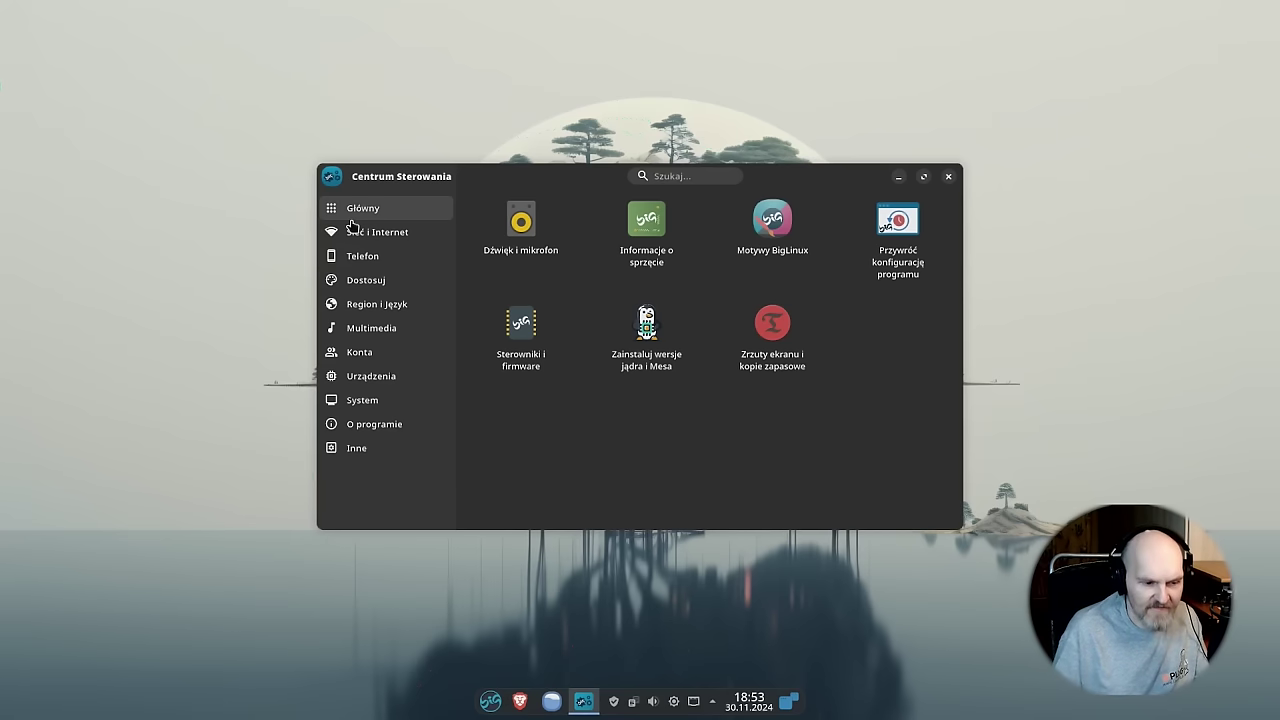
drag(479, 181, 477, 143)
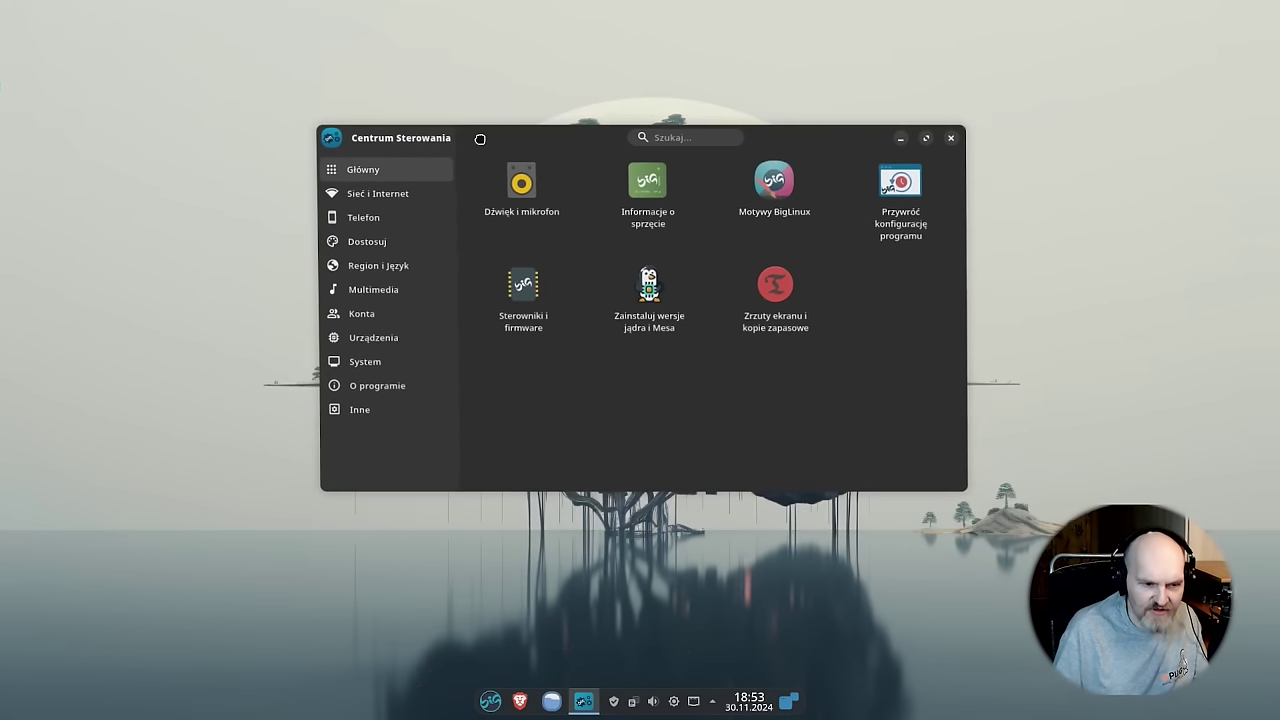
Step: Browse the control centre categories from Sieć i Internet through Inne to examine the tools each one offers
click(395, 196)
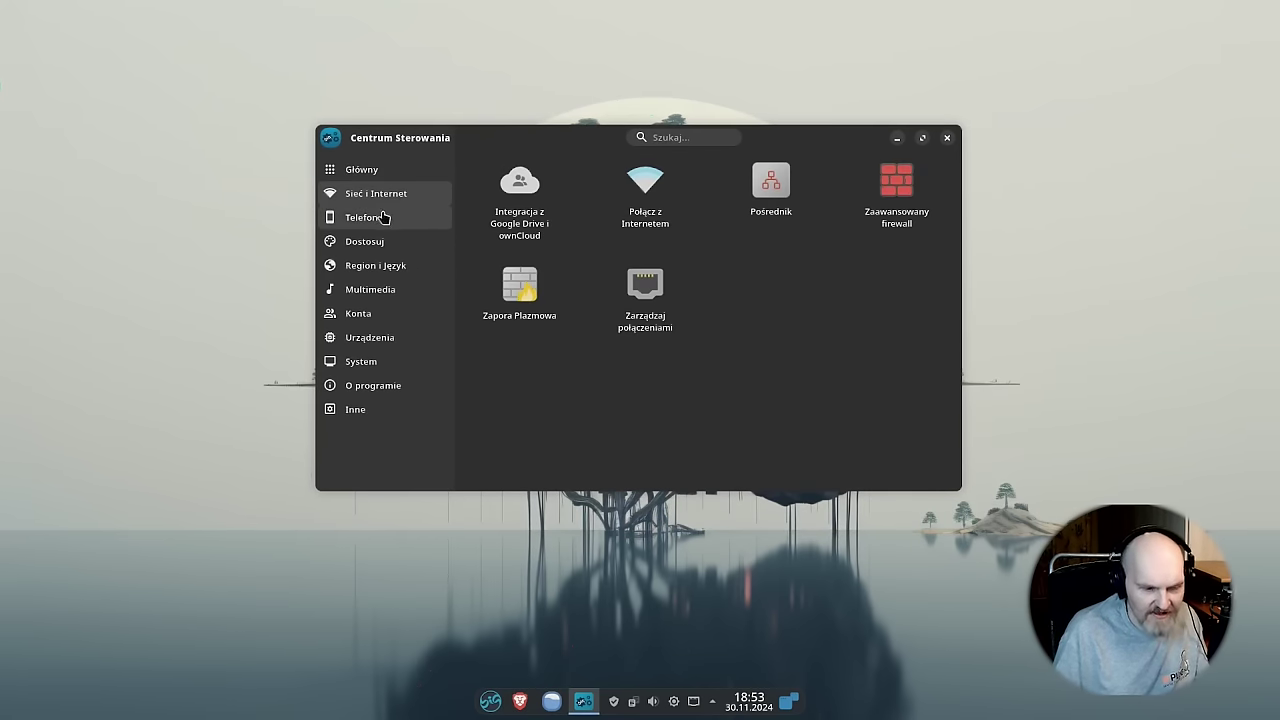
click(383, 216)
click(383, 242)
click(391, 288)
click(388, 272)
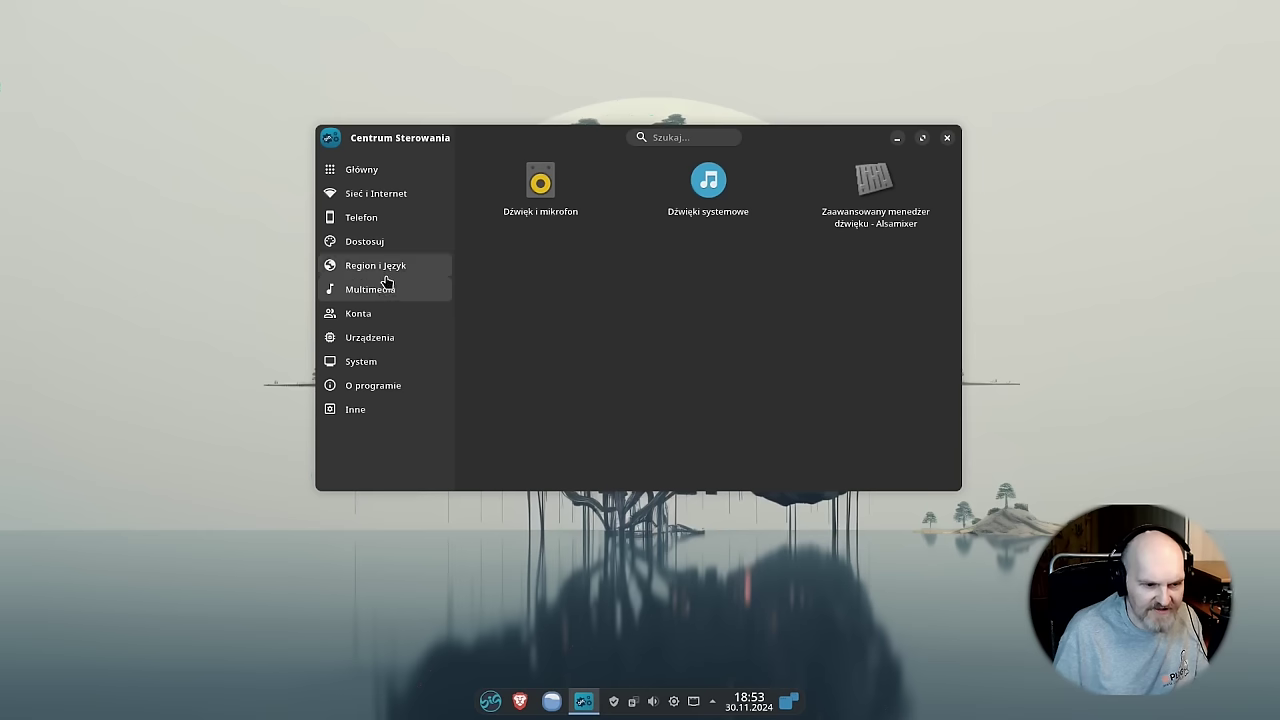
click(386, 315)
click(392, 359)
click(390, 338)
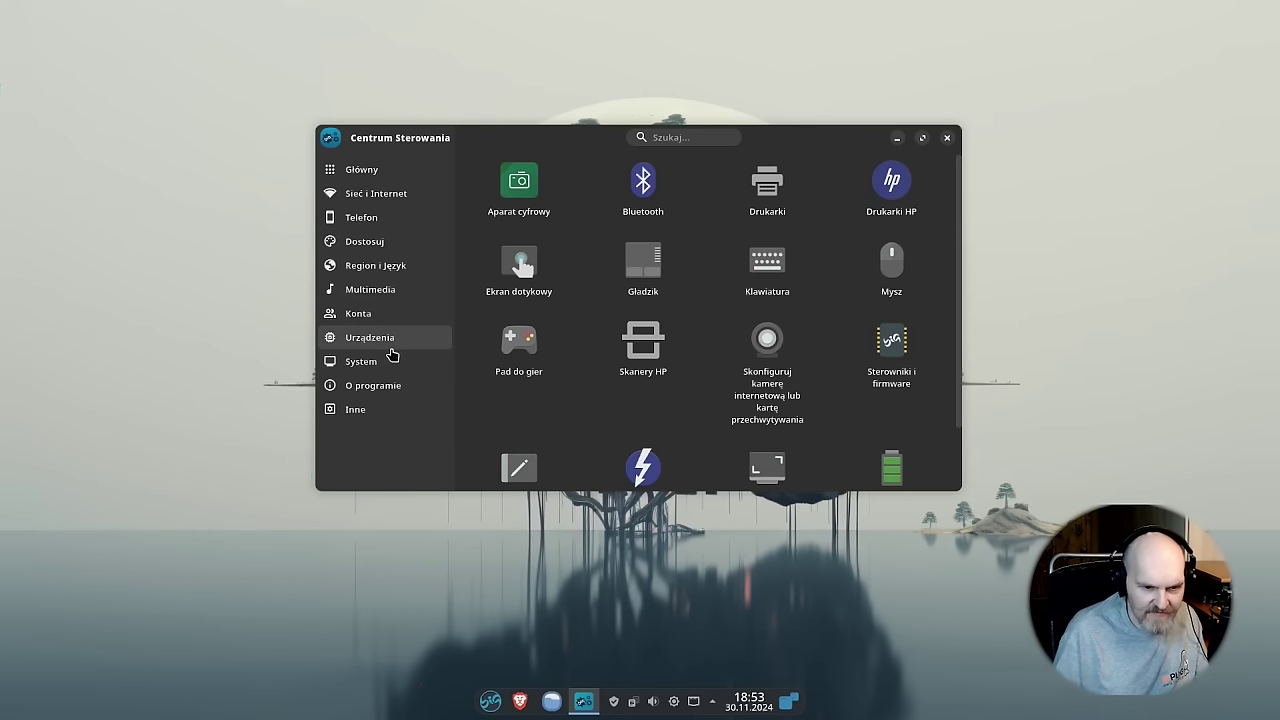
click(392, 363)
click(361, 396)
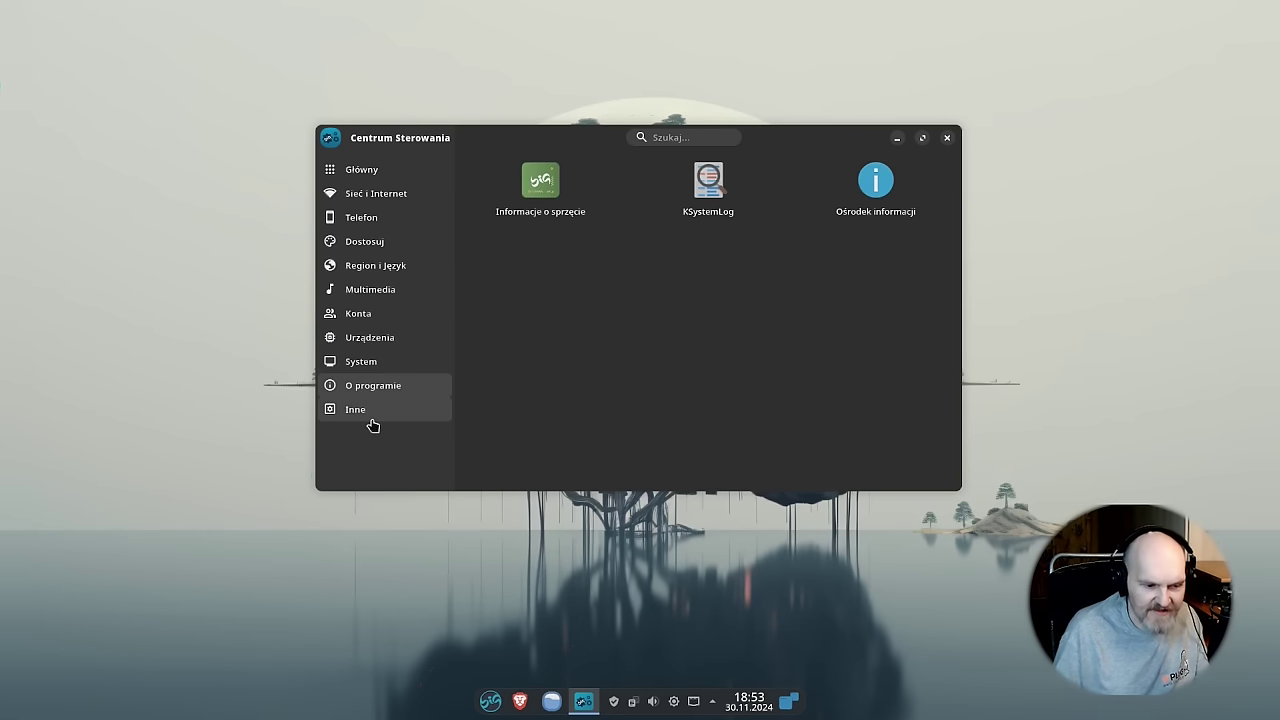
click(368, 412)
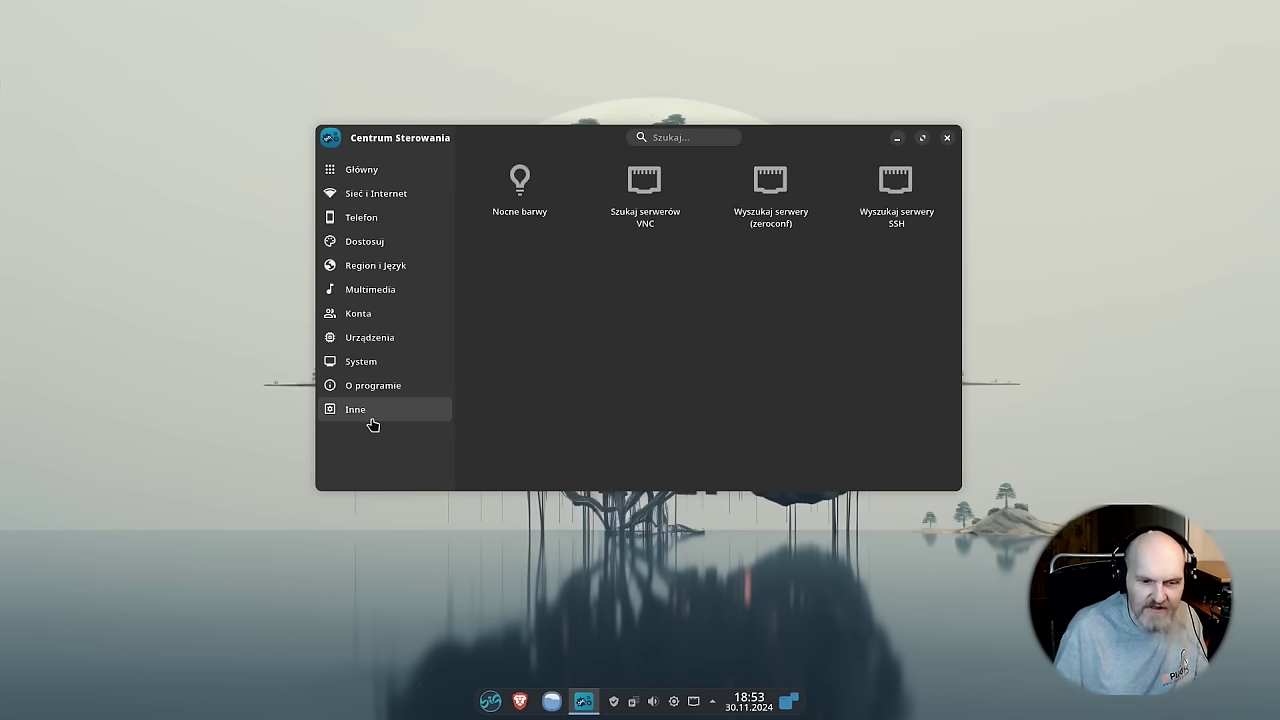
Step: Open Sterowniki i firmware from the Główny category and examine the video card drivers
click(398, 176)
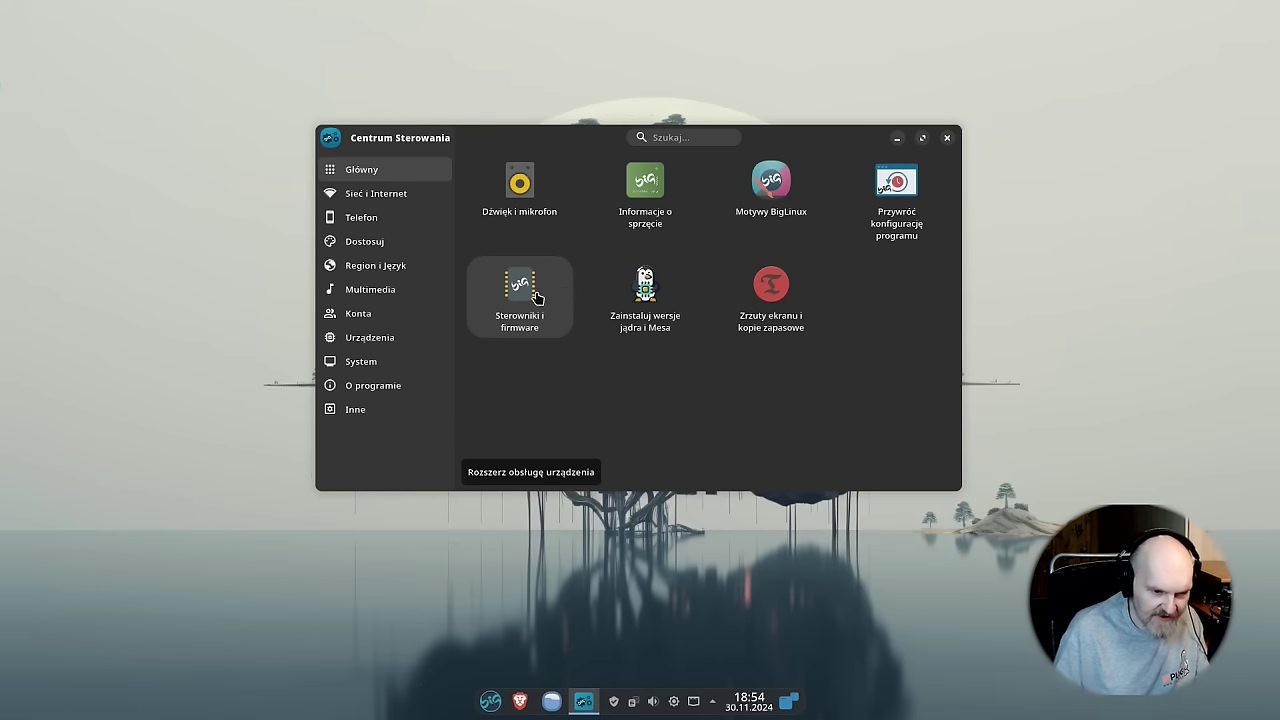
click(532, 292)
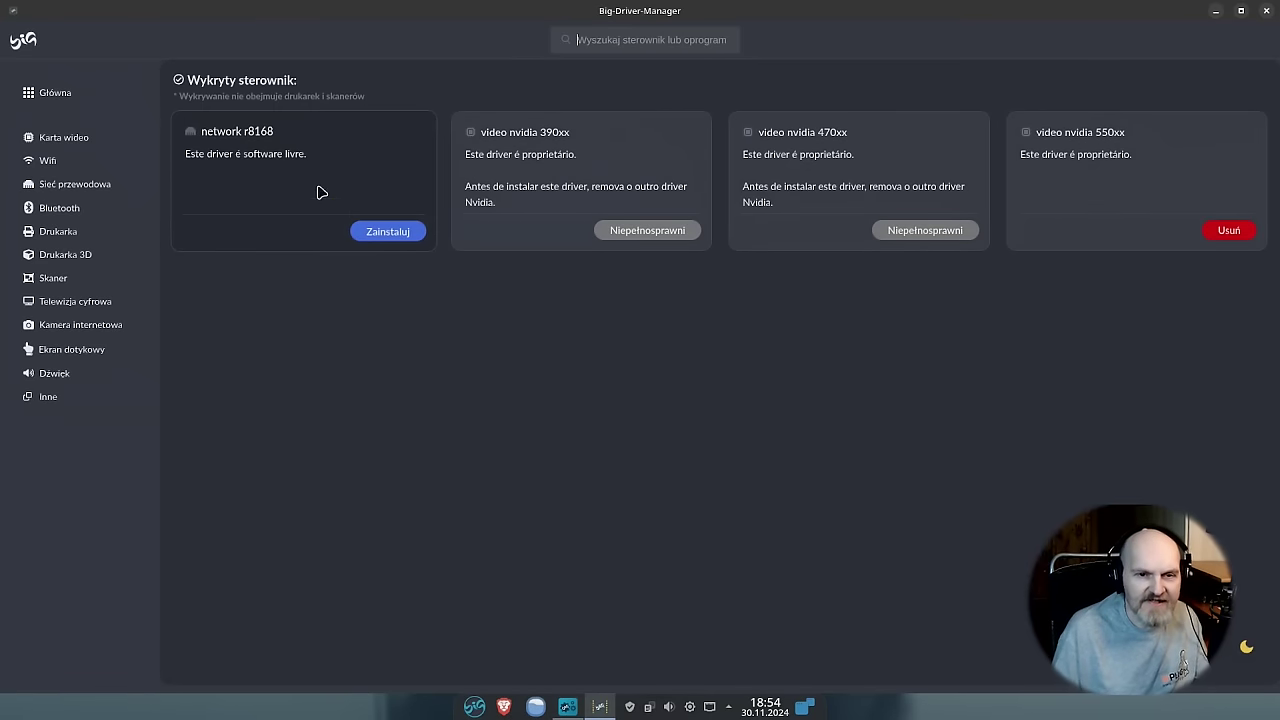
click(74, 145)
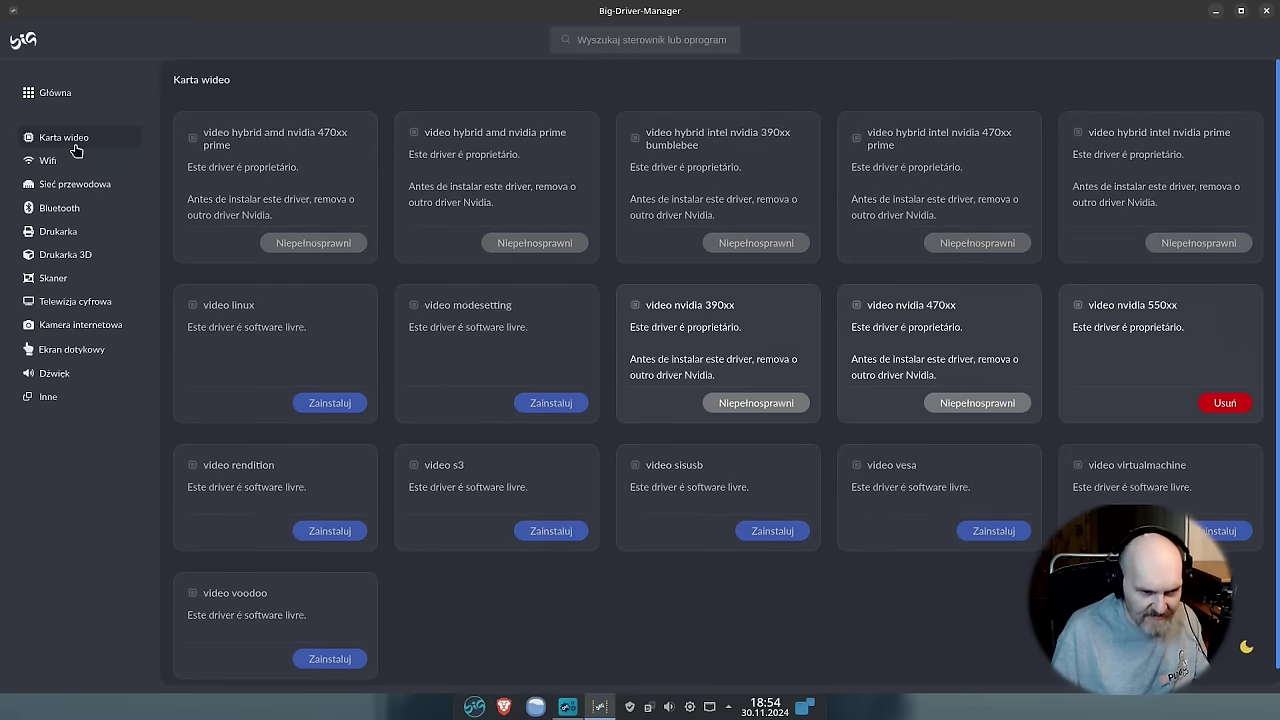
scroll(622, 341, down, 1)
scroll(655, 397, up, 1)
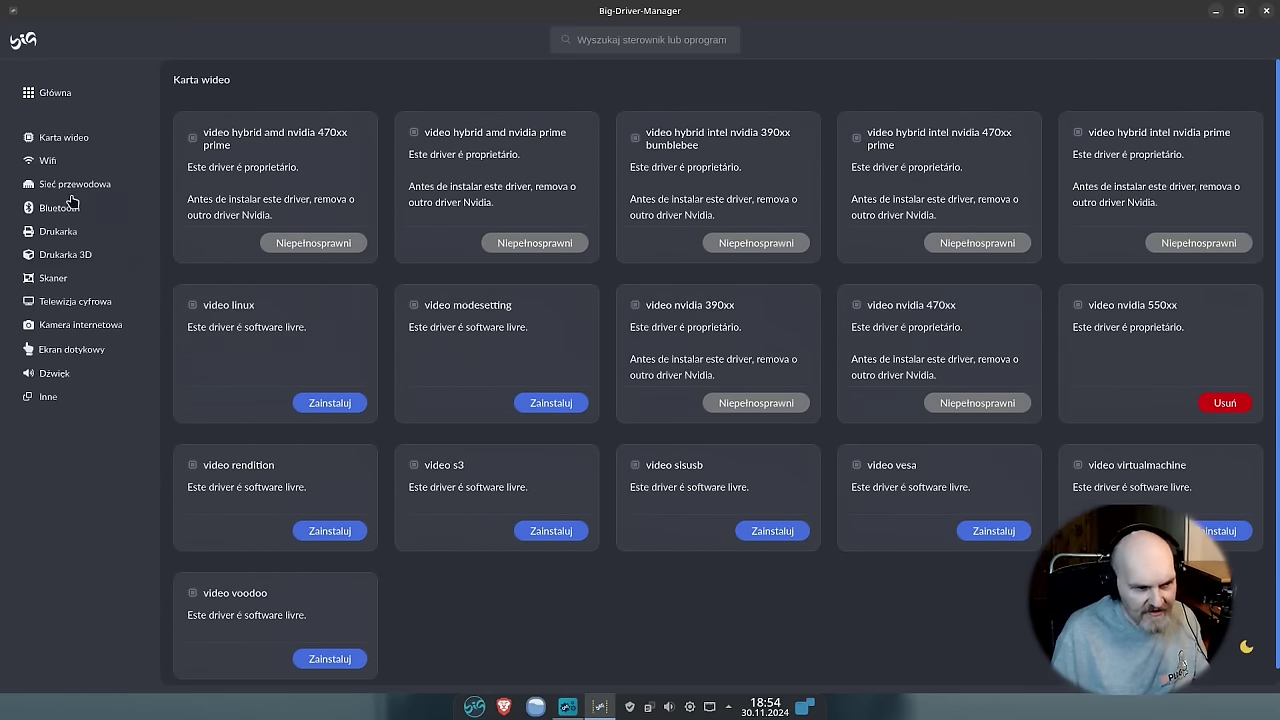
Step: Look through the full list of Wi-Fi drivers and firmware, and check the wired network drivers
click(81, 166)
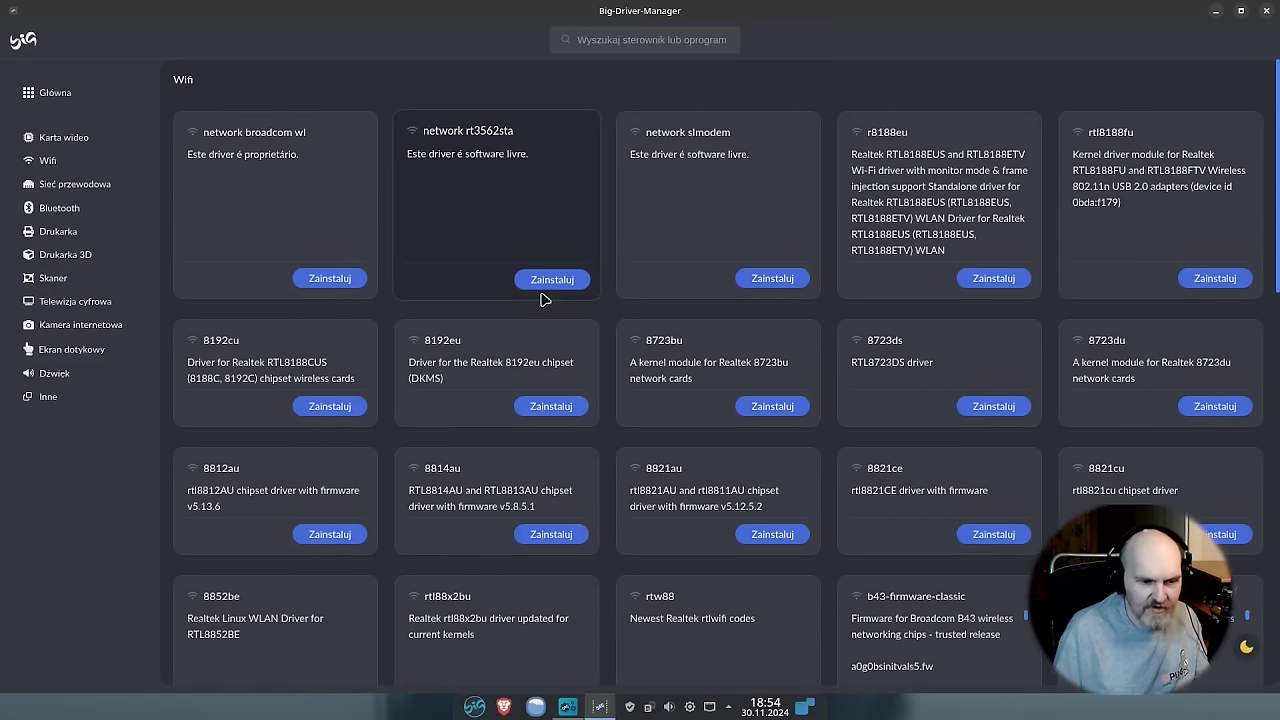
scroll(571, 330, down, 5)
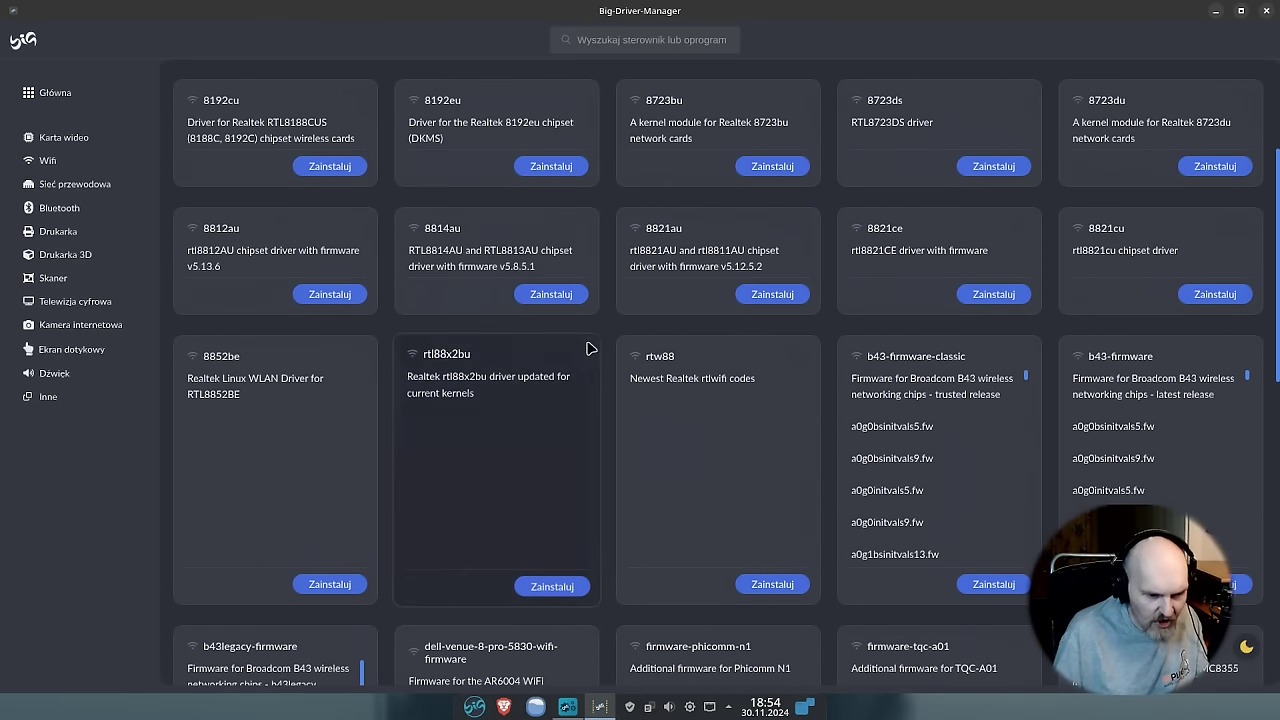
scroll(590, 370, down, 4)
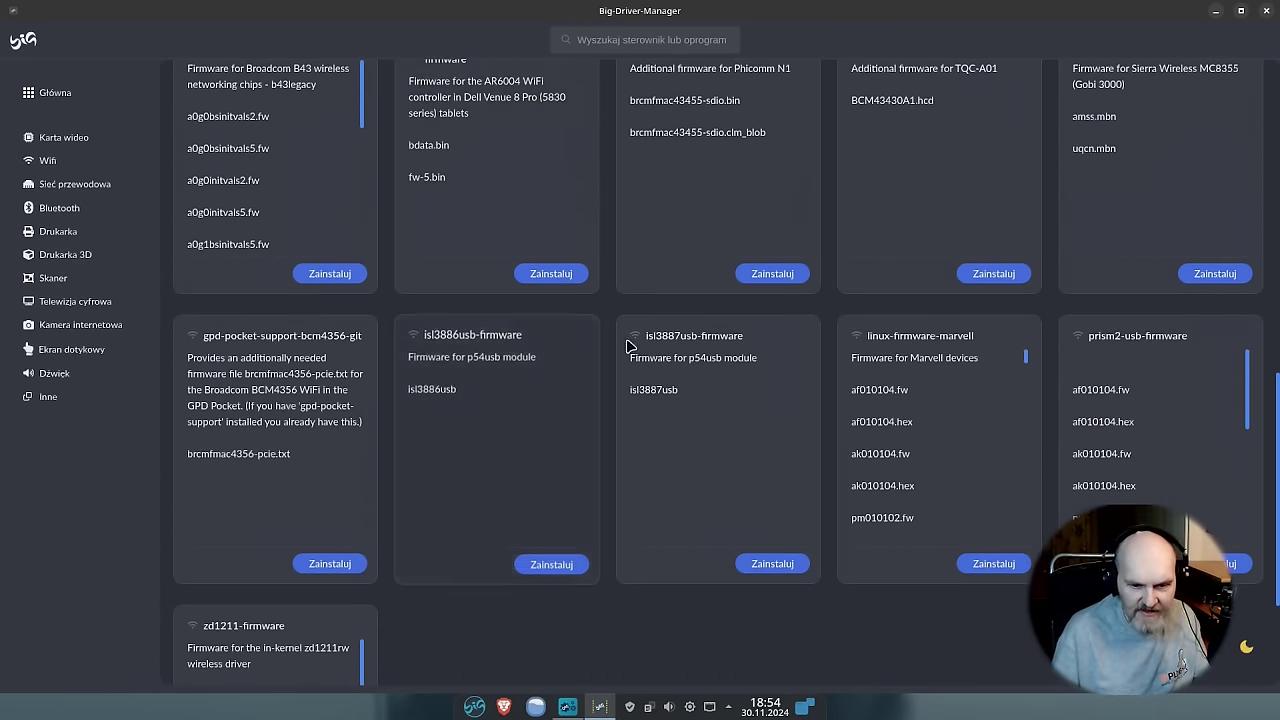
scroll(640, 350, down, 2)
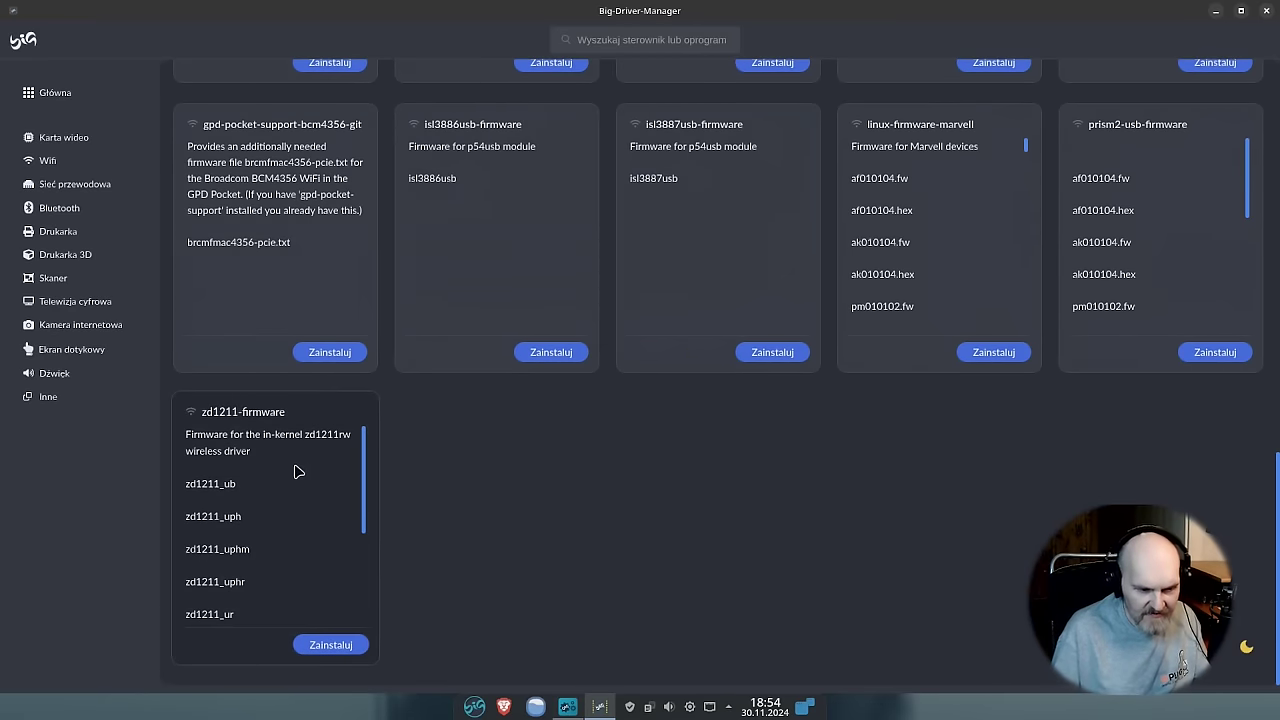
click(88, 189)
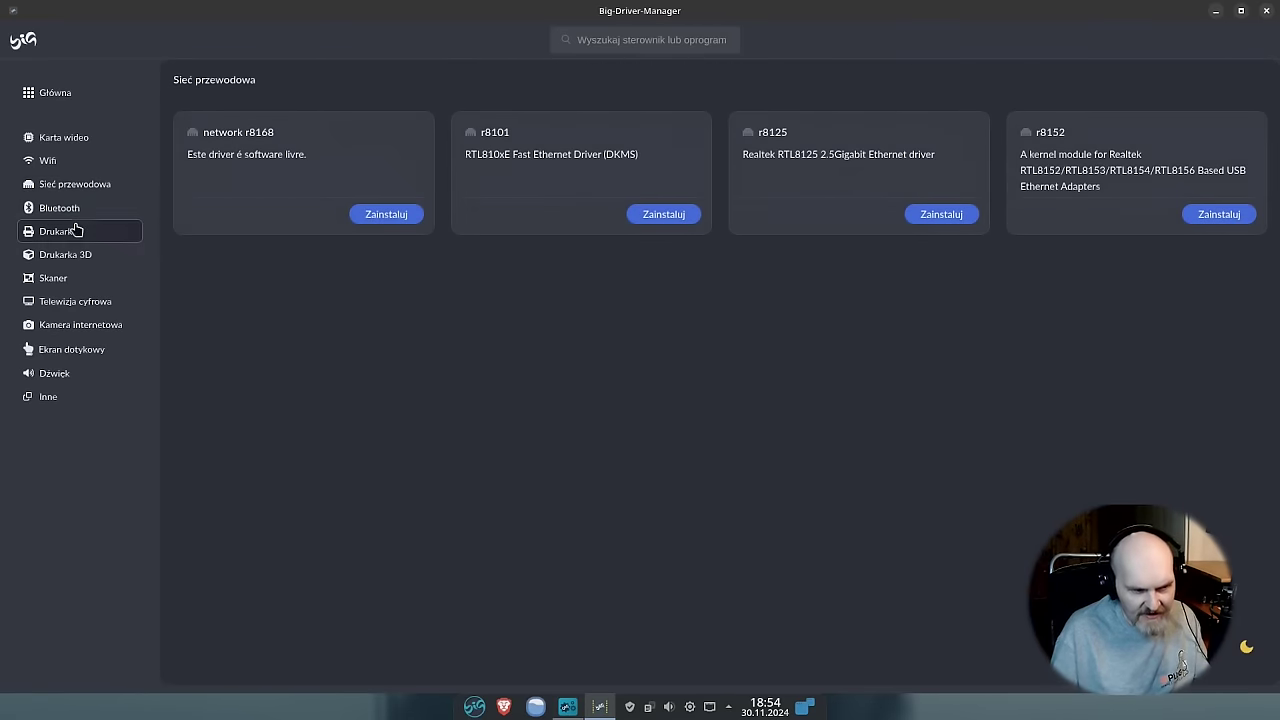
Step: Browse the printer driver list, examining the packages for Brother DCP and HL models
click(82, 234)
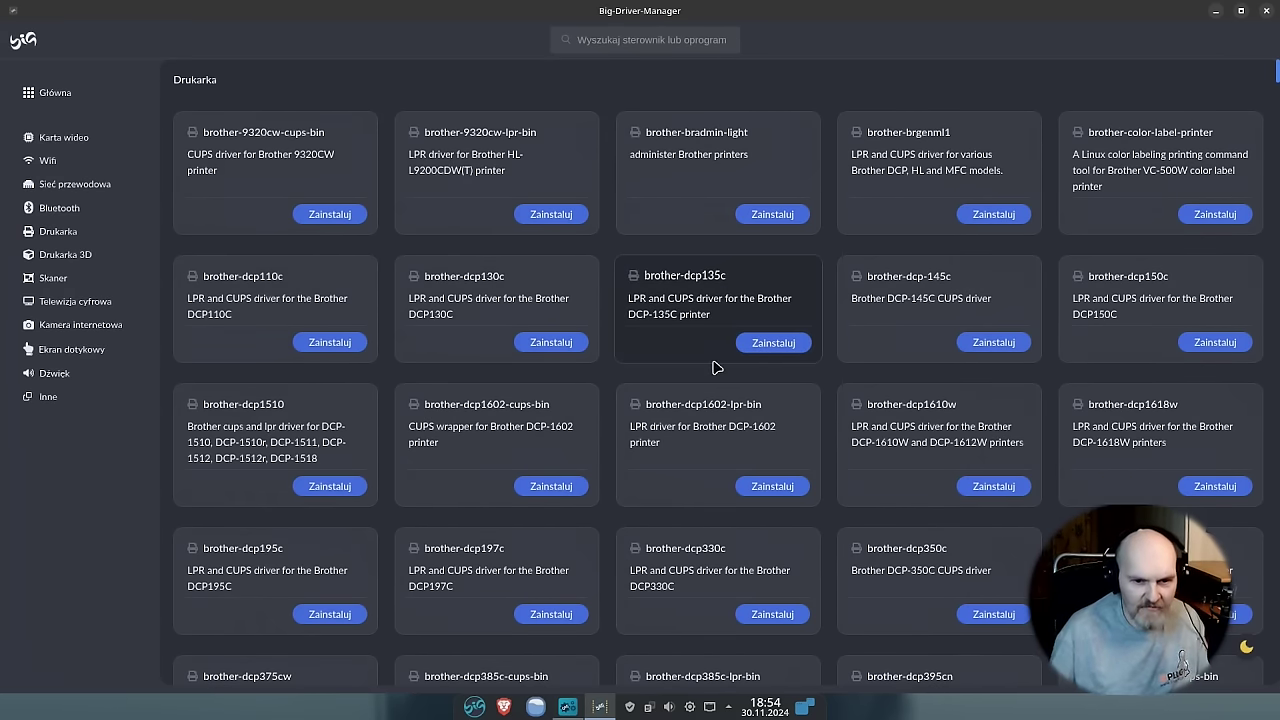
scroll(700, 300, down, 3)
scroll(677, 341, down, 2)
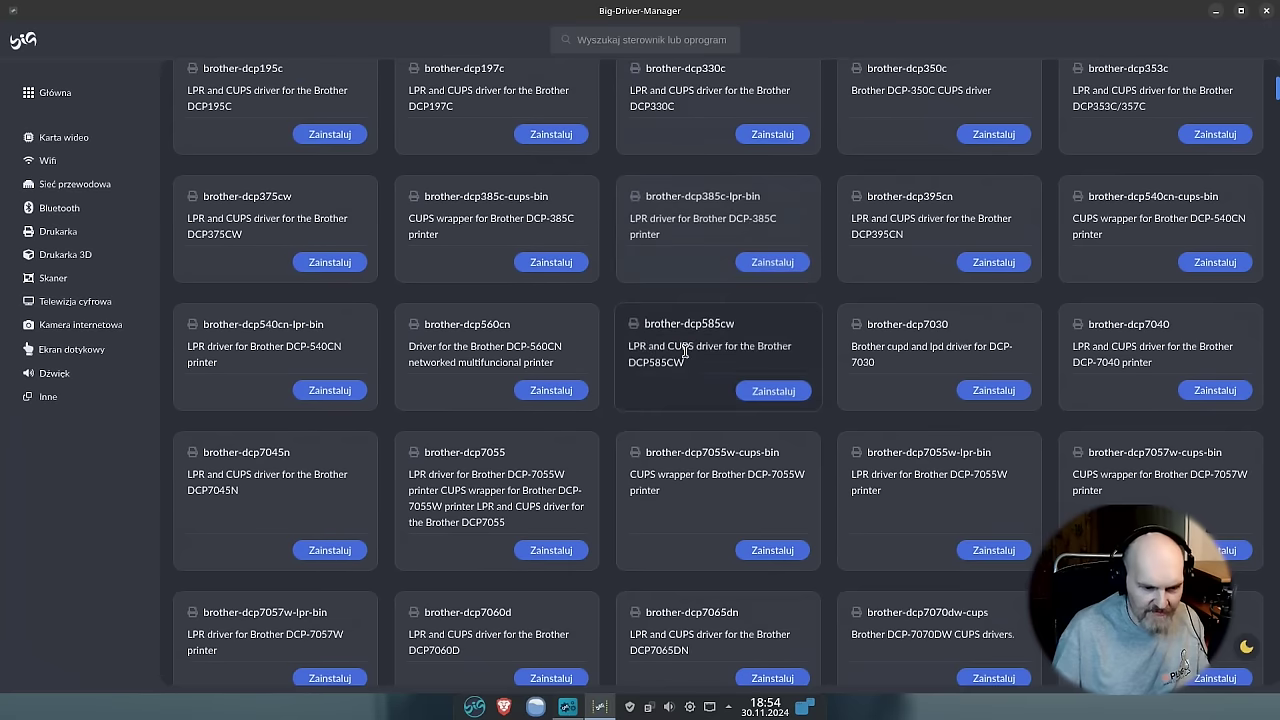
scroll(683, 345, down, 12)
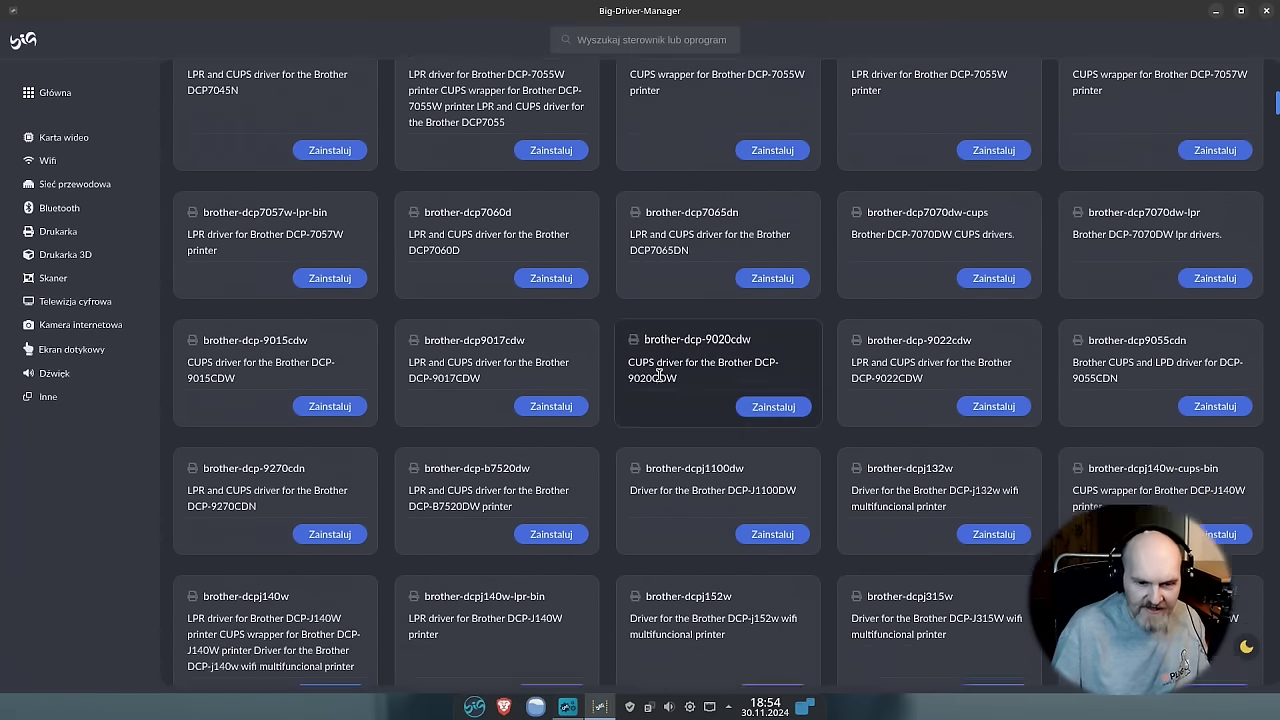
scroll(677, 393, down, 10)
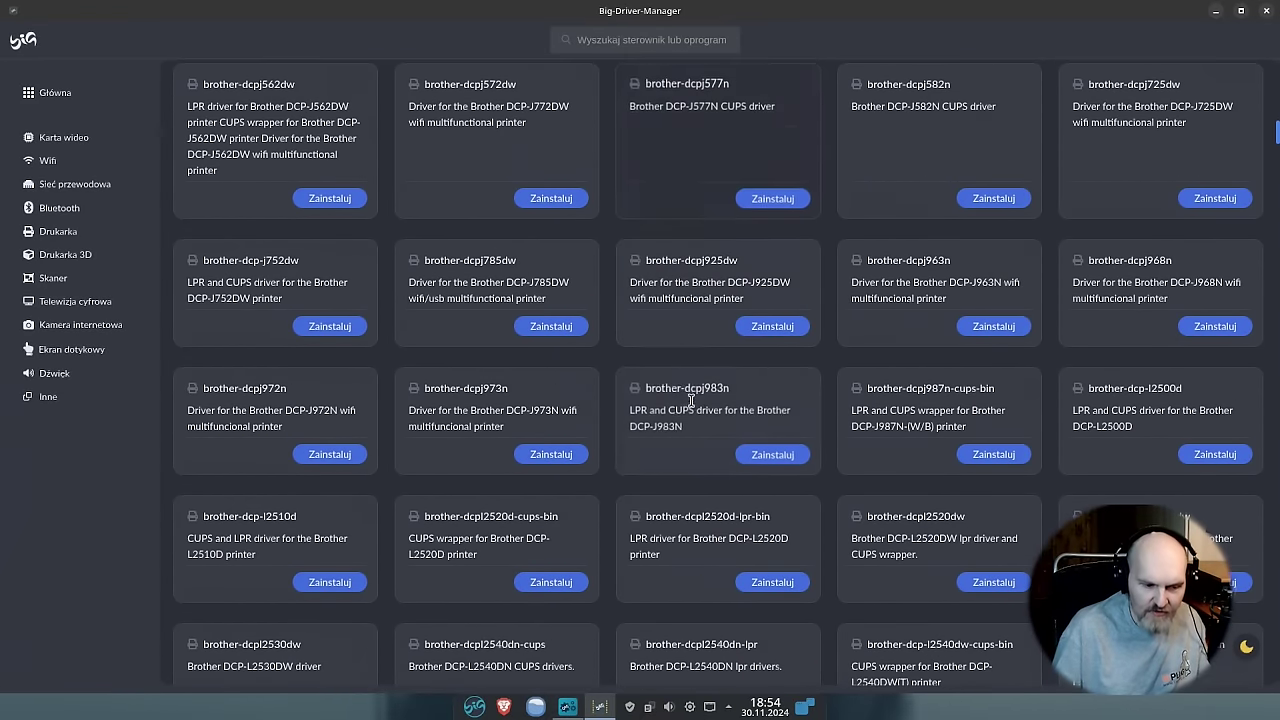
scroll(703, 410, down, 10)
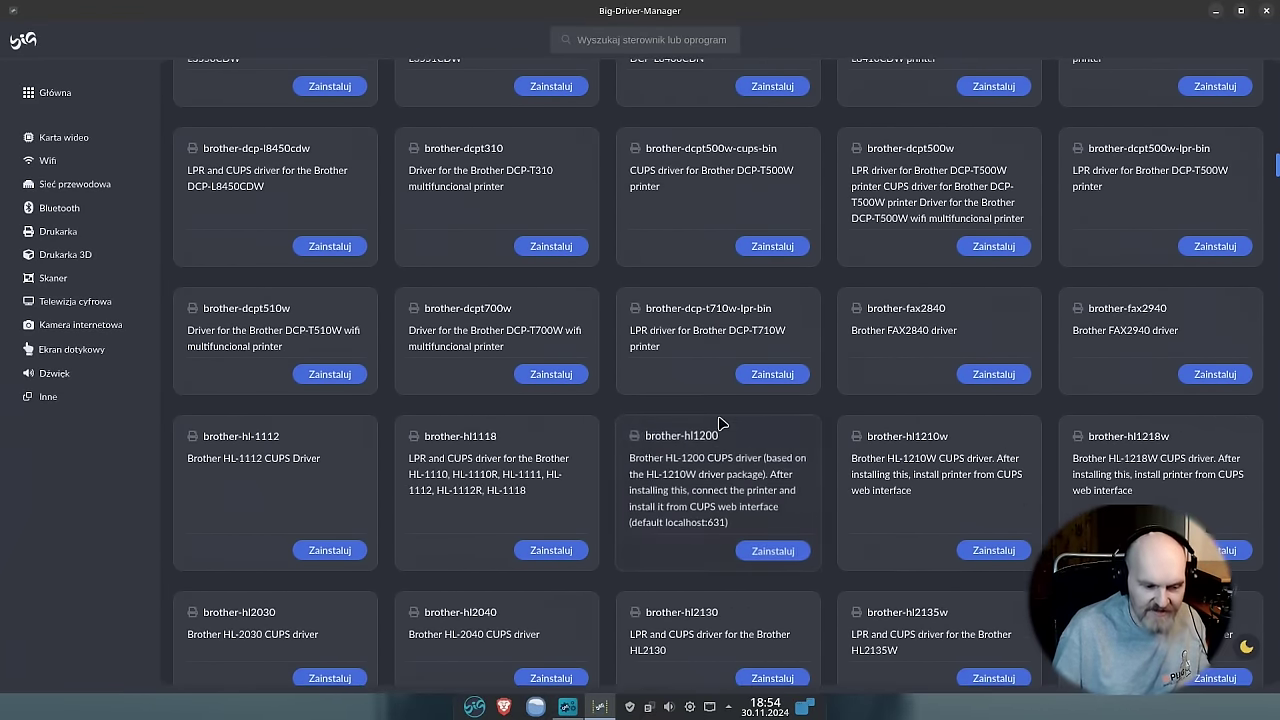
scroll(713, 404, down, 4)
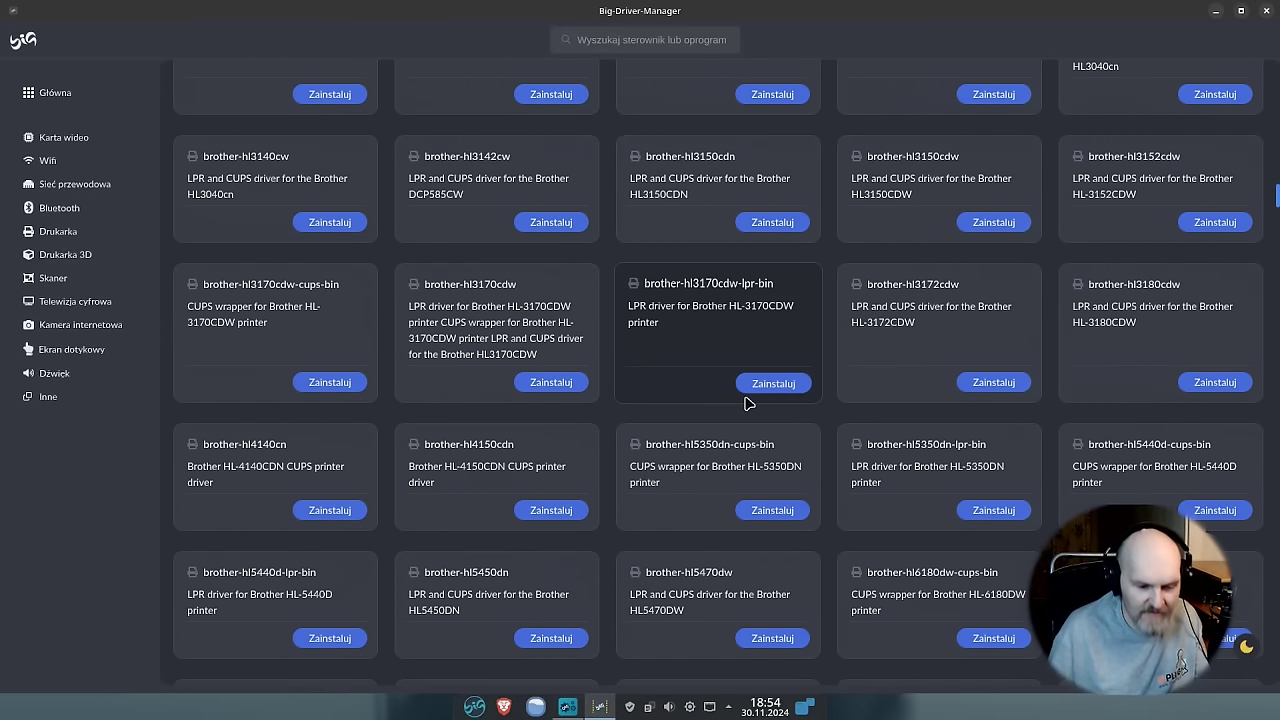
Step: Examine the driver and firmware packages for 3D printers, scanners, digital TV and touchscreens
click(80, 260)
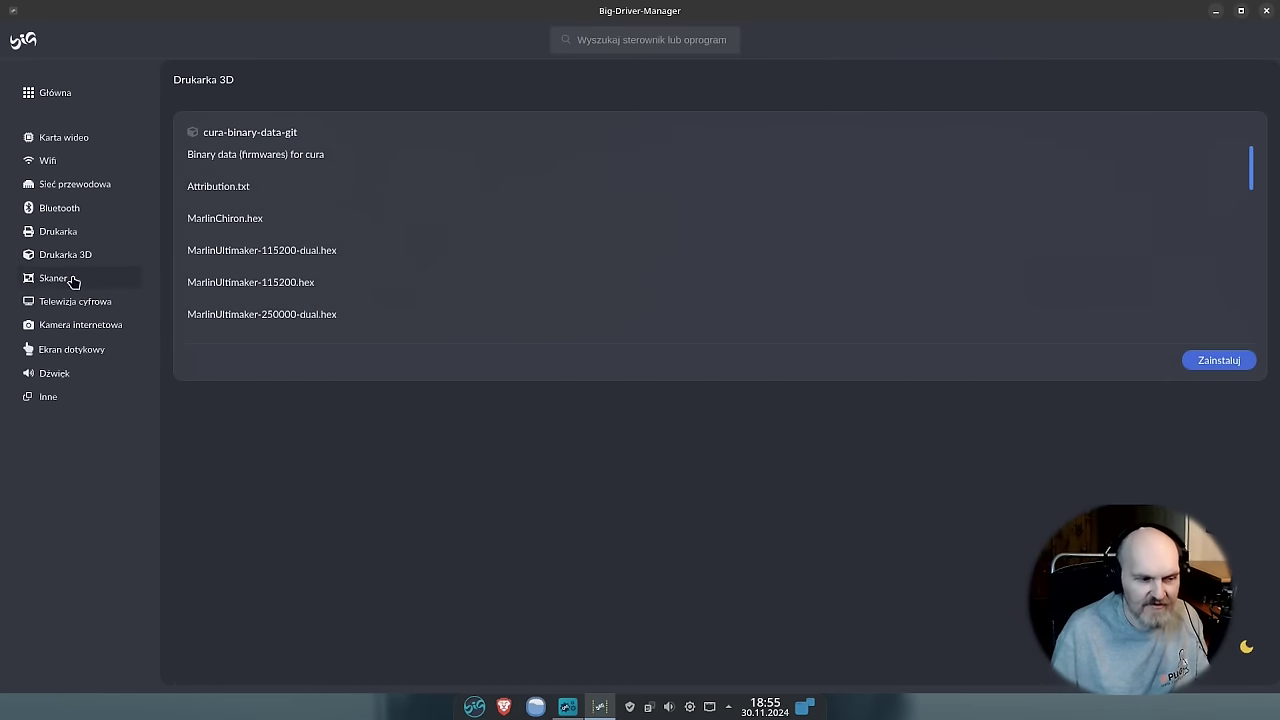
click(64, 284)
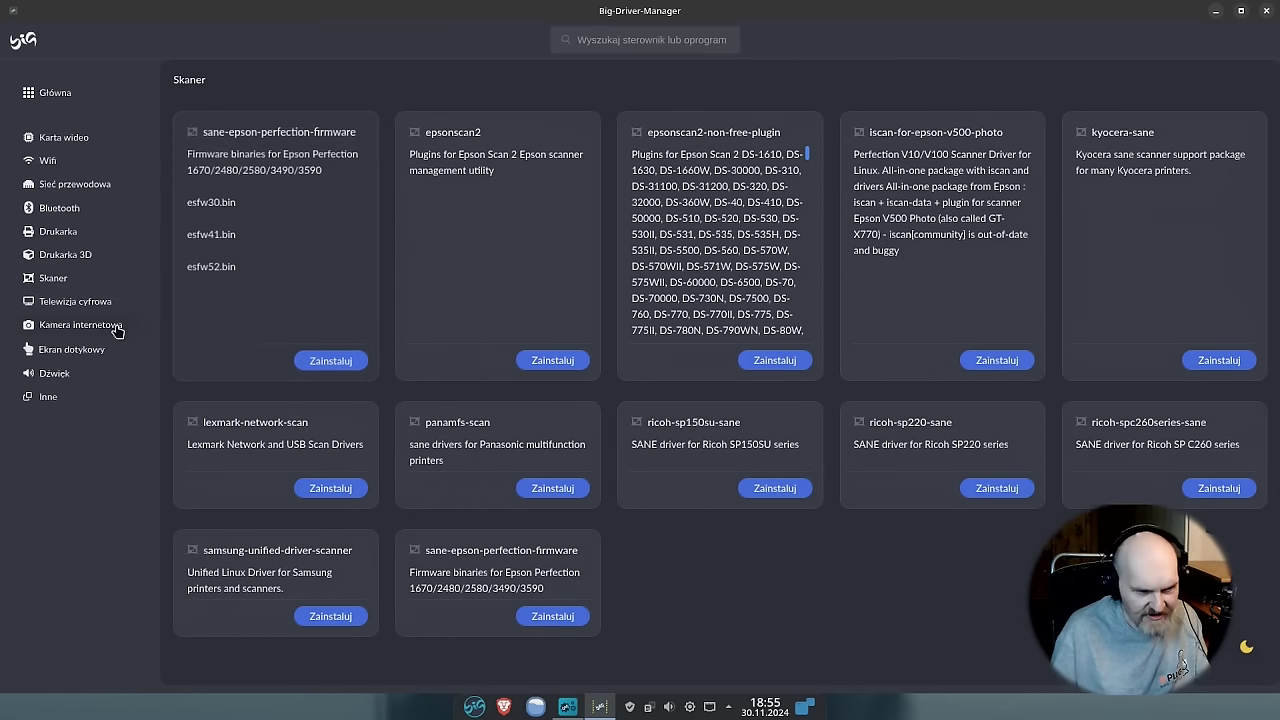
click(96, 300)
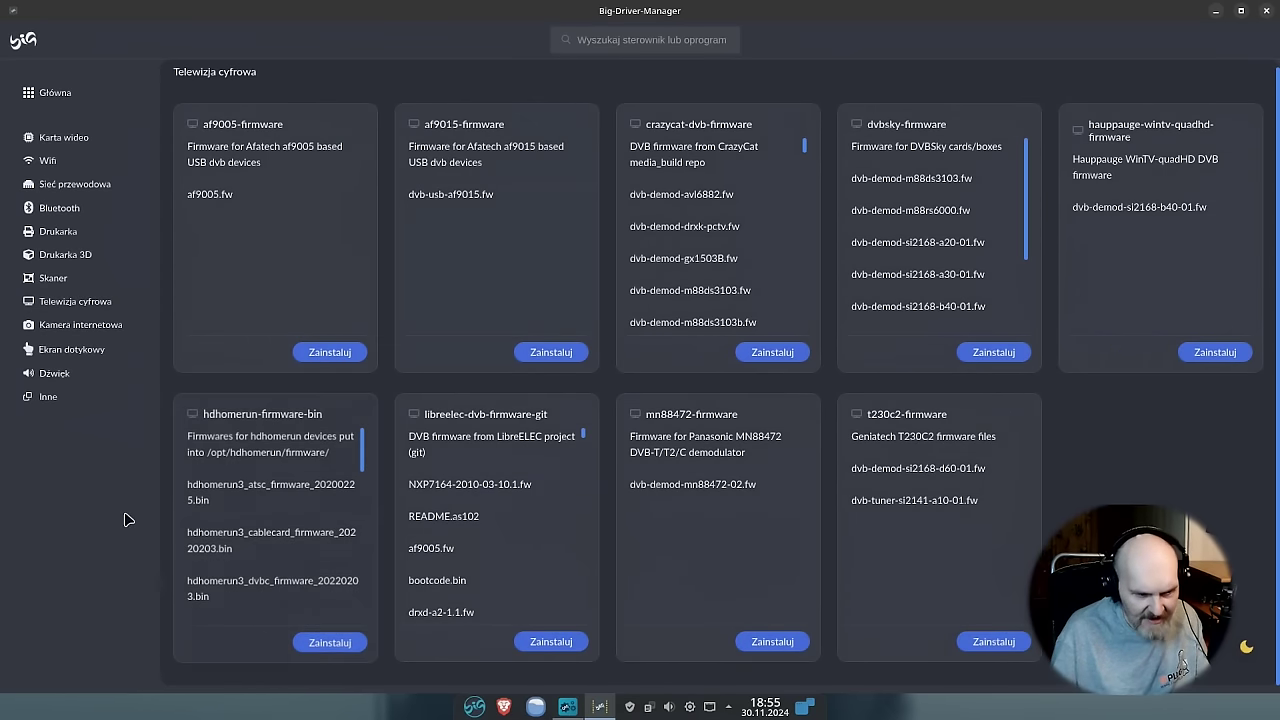
click(86, 372)
click(89, 349)
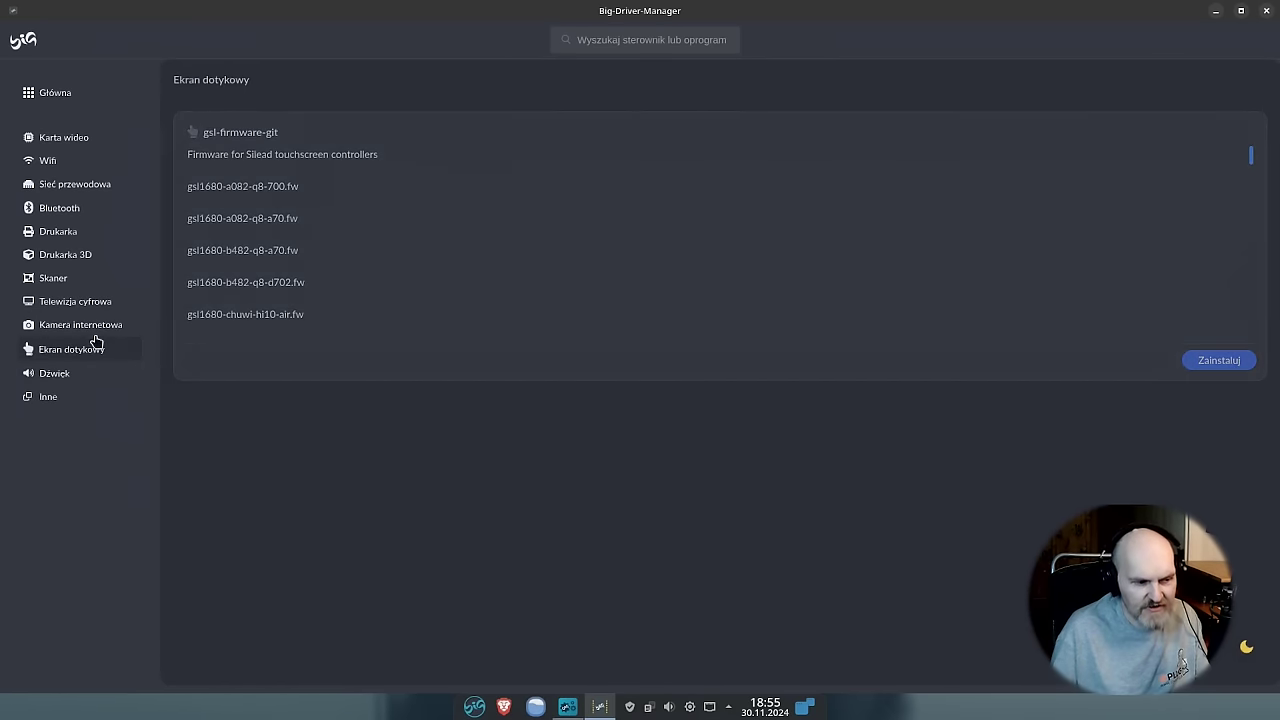
Step: Check the webcam and digital TV driver categories, look through the firmware packages under Inne, and close Big-Driver-Manager
click(91, 324)
click(80, 304)
click(48, 396)
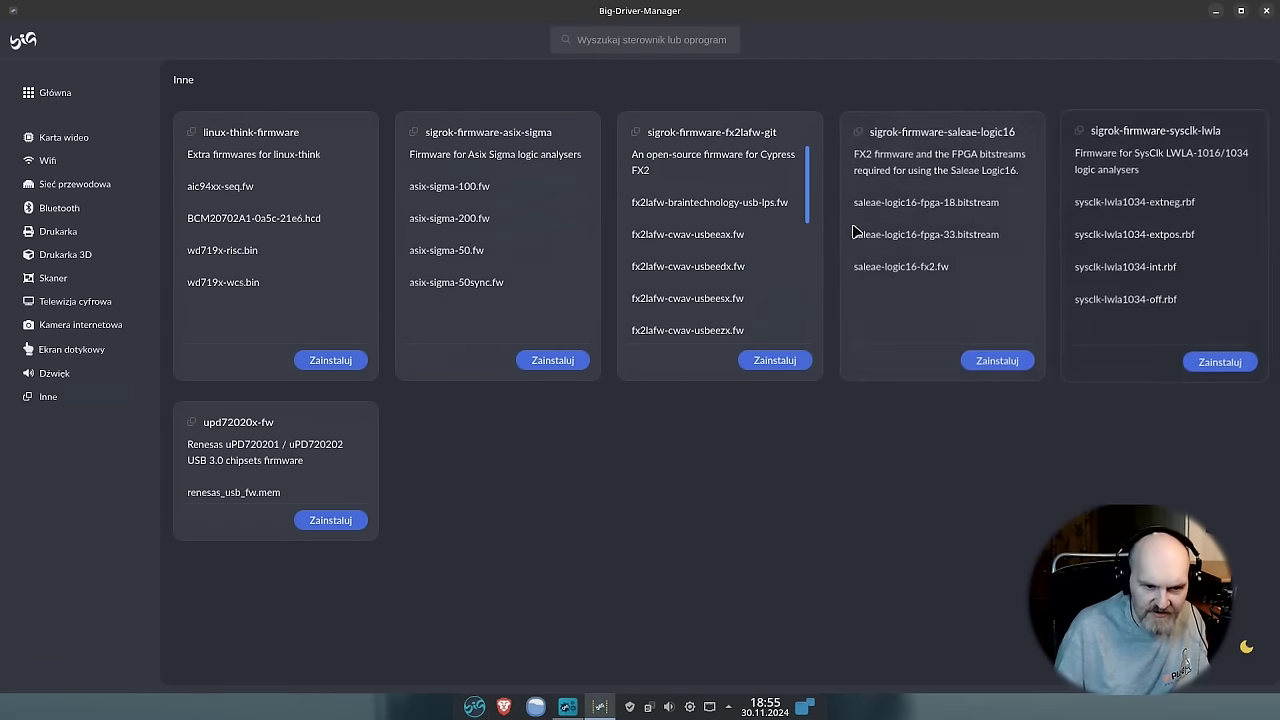
scroll(722, 198, down, 5)
key(alt+F4)
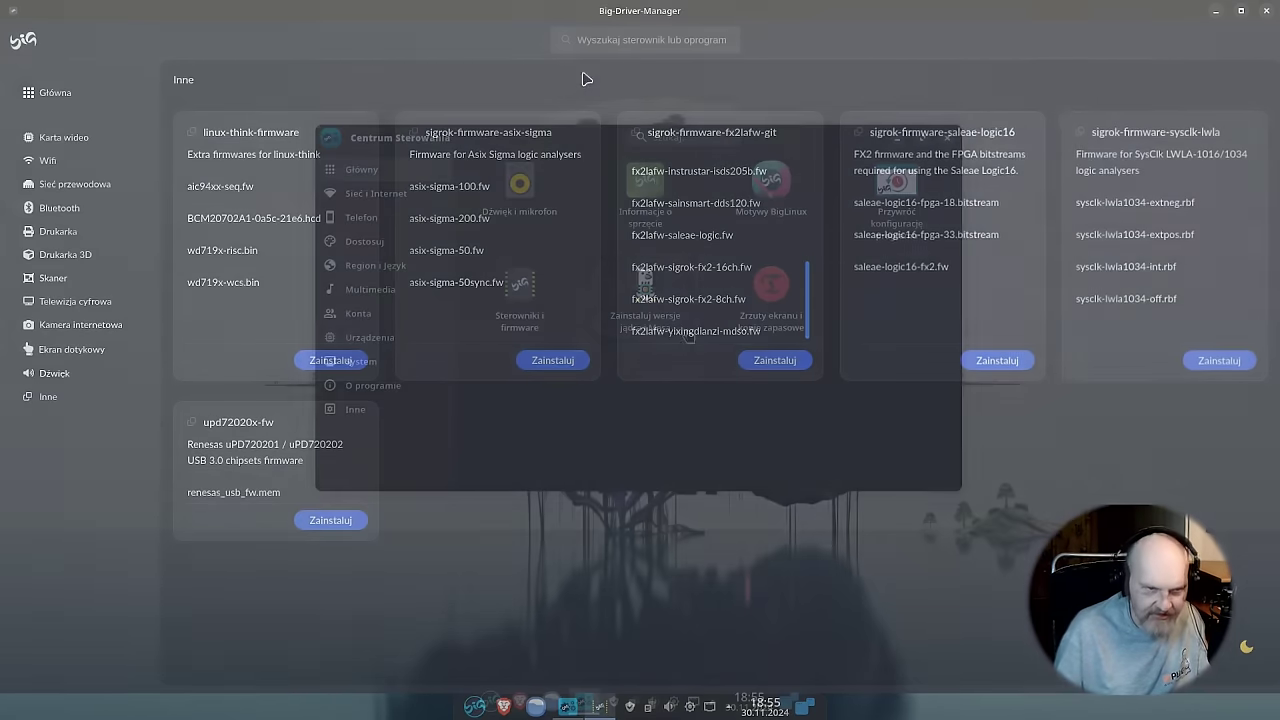
Step: Open Zainstaluj wersje jądra i Mesa and look through the full list of available kernel versions
click(622, 310)
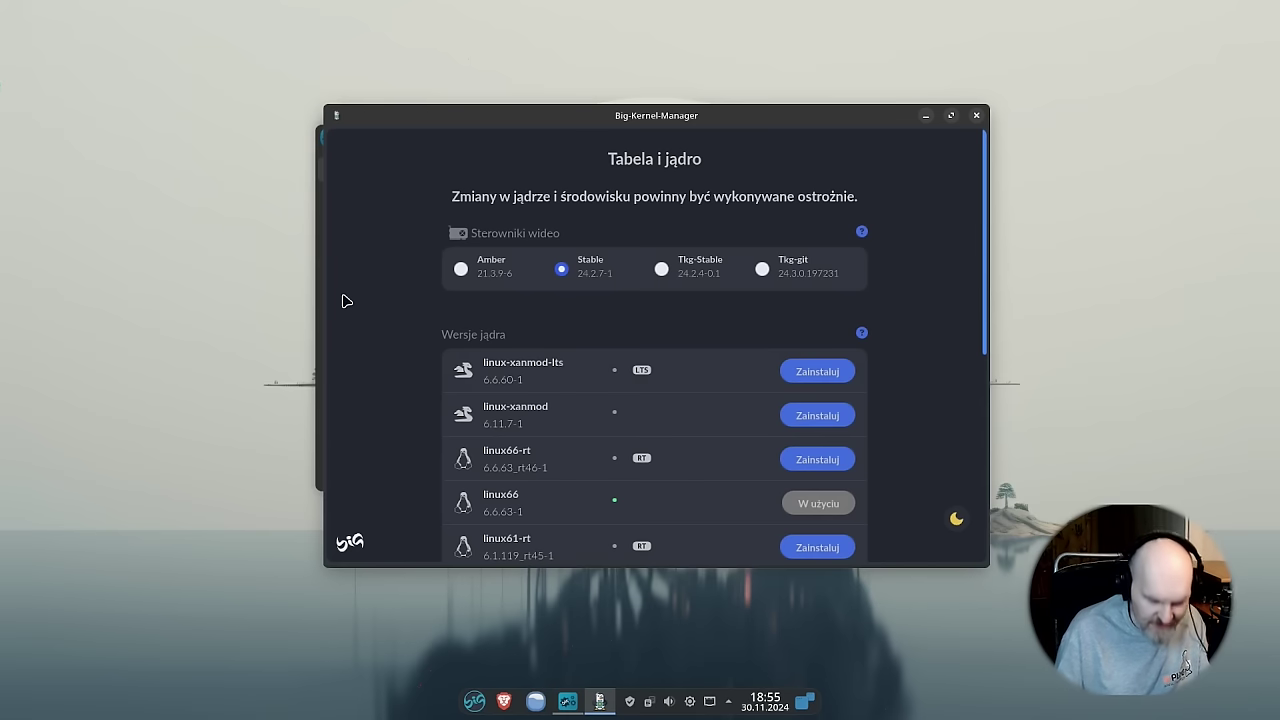
scroll(563, 437, down, 8)
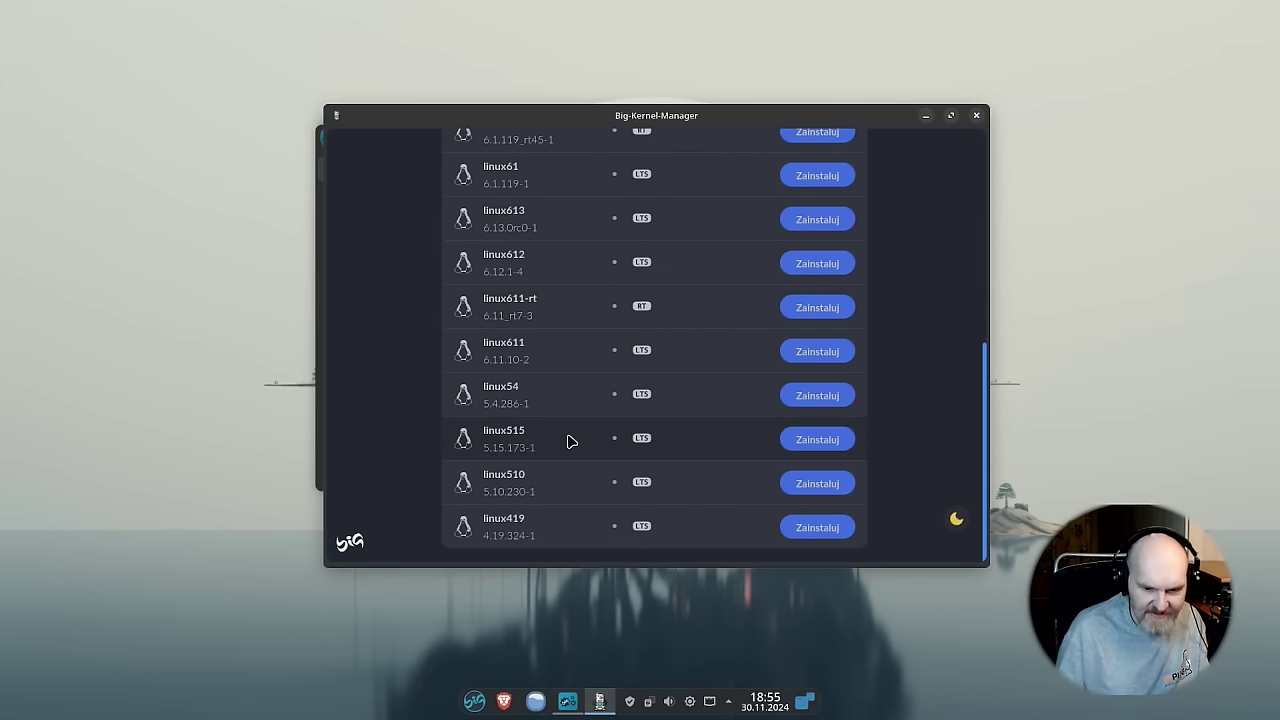
scroll(569, 440, up, 5)
scroll(560, 411, up, 3)
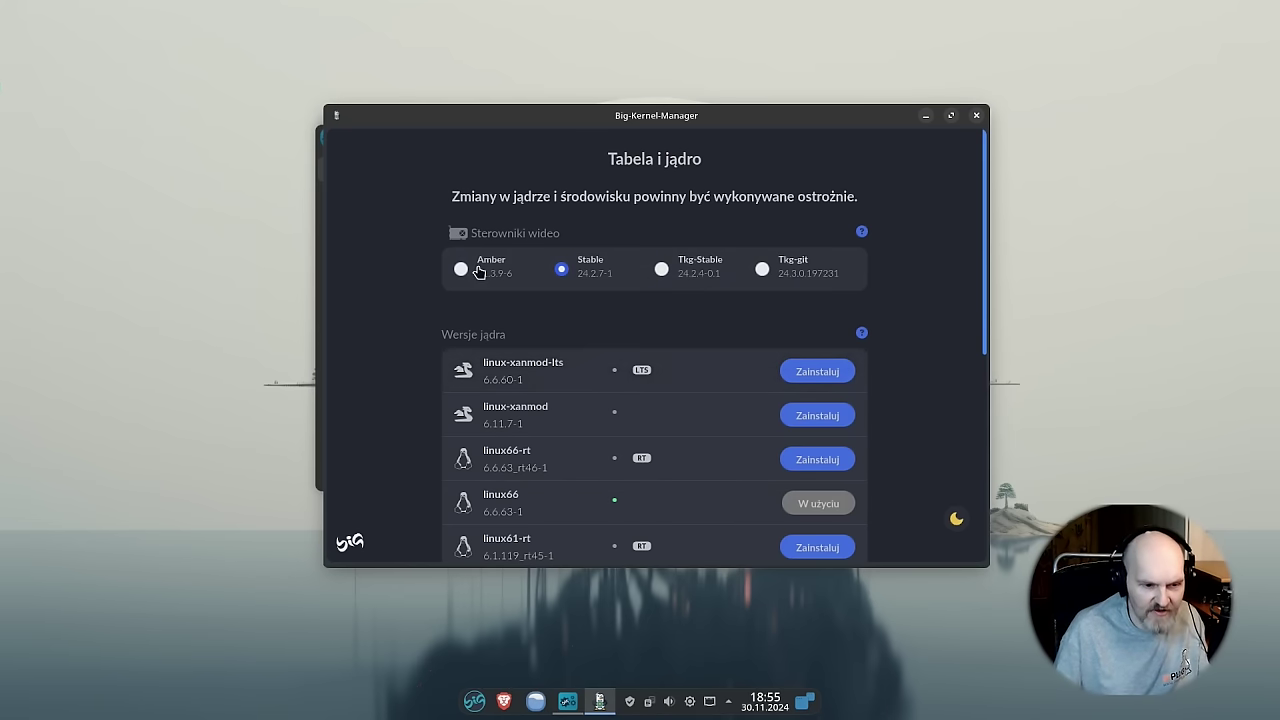
Step: Try to switch the video driver to Tkg-Stable, cancel at the authentication request, and close Big-Kernel-Manager after rechecking the kernel list
click(662, 270)
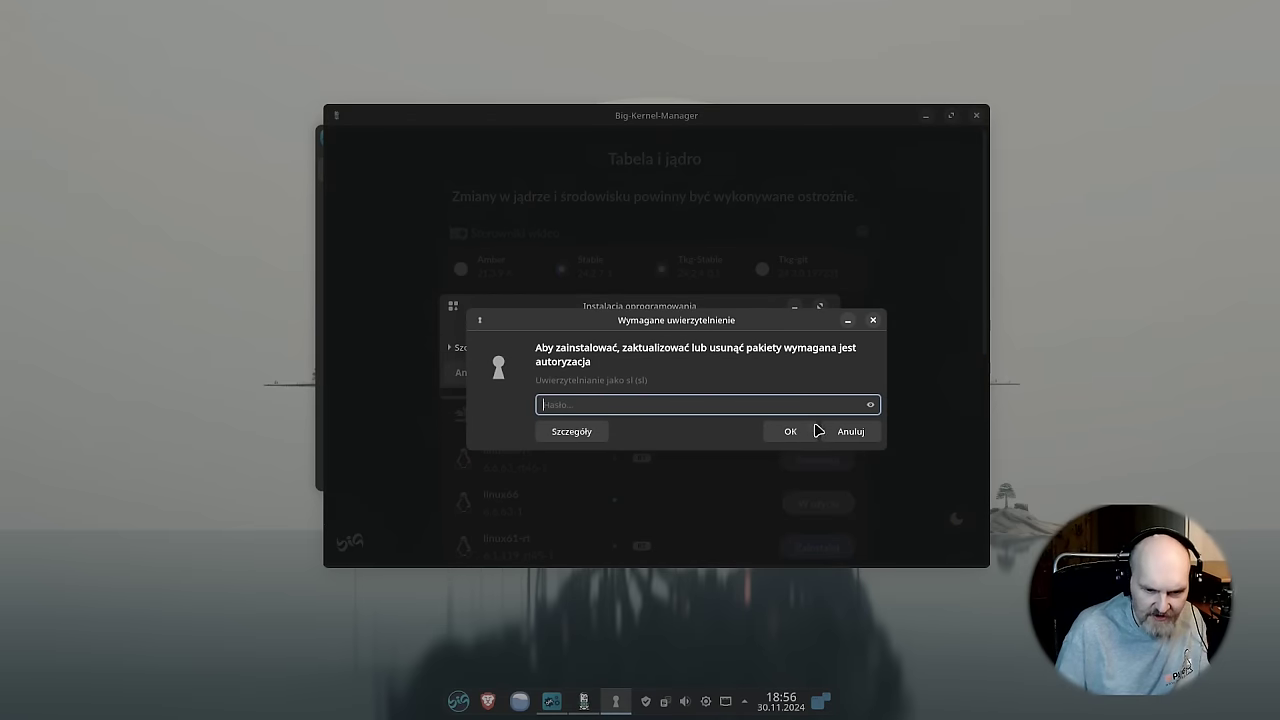
click(846, 436)
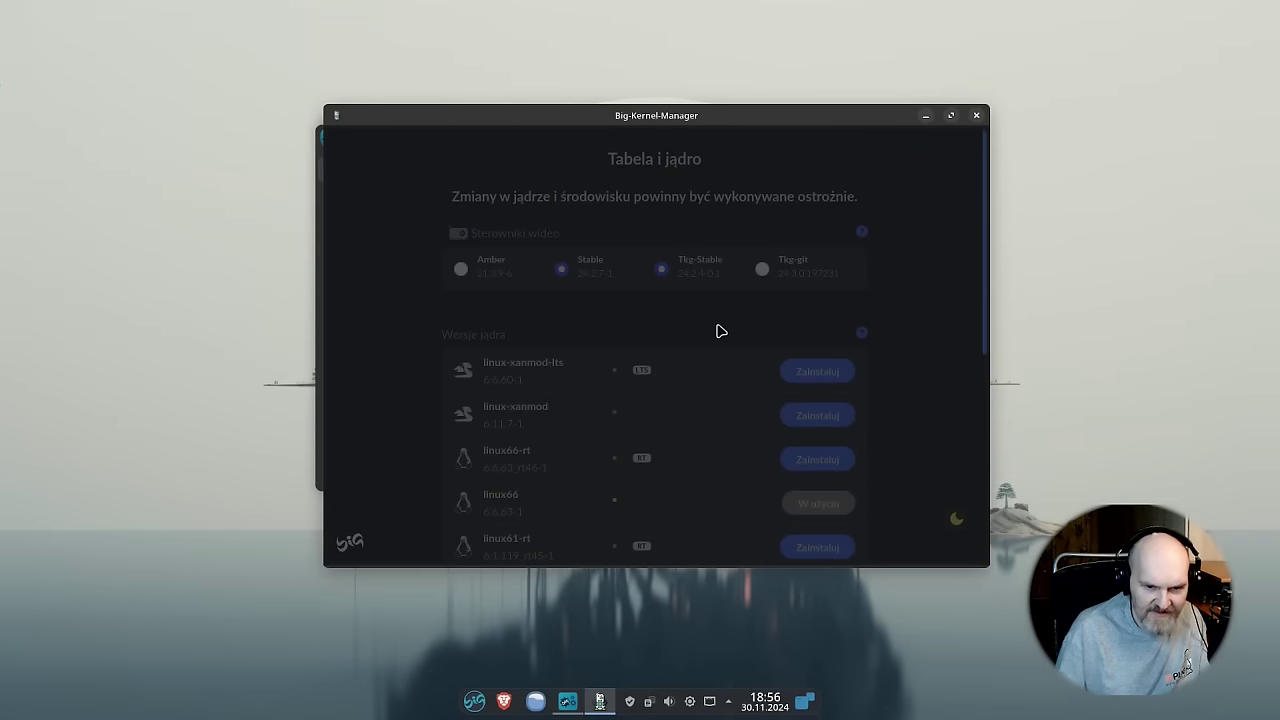
scroll(709, 331, down, 8)
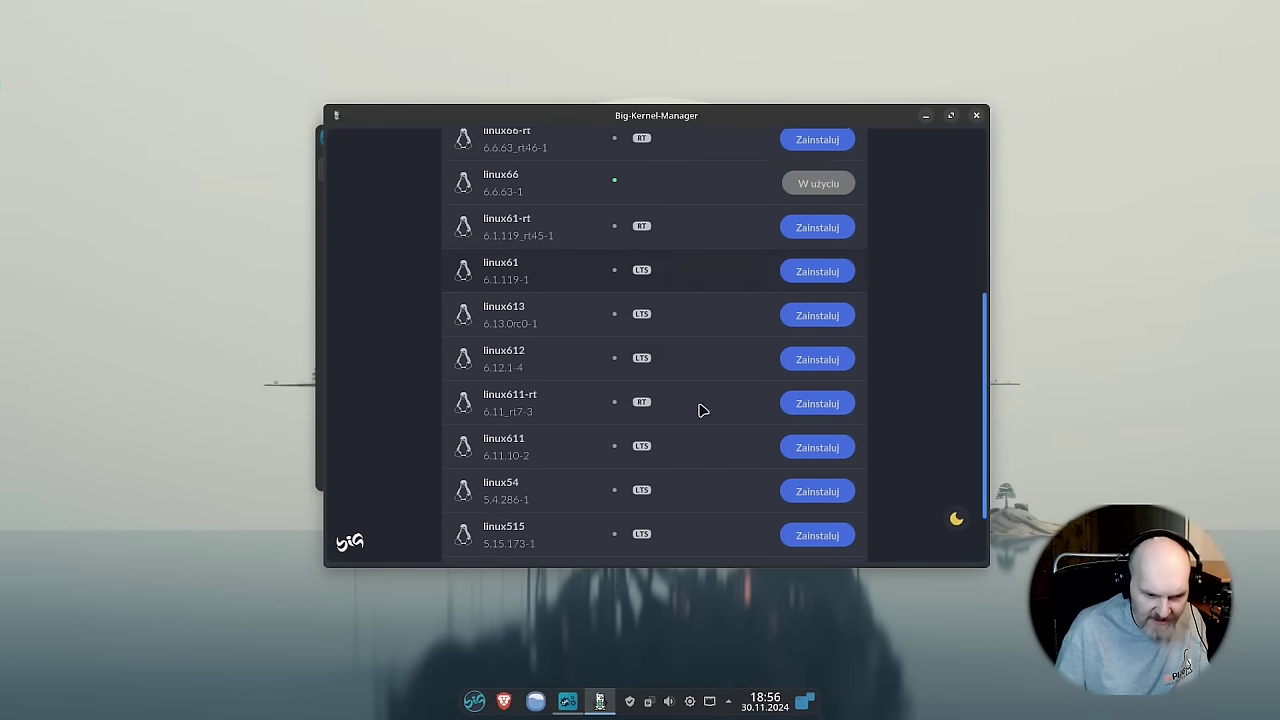
scroll(698, 410, up, 10)
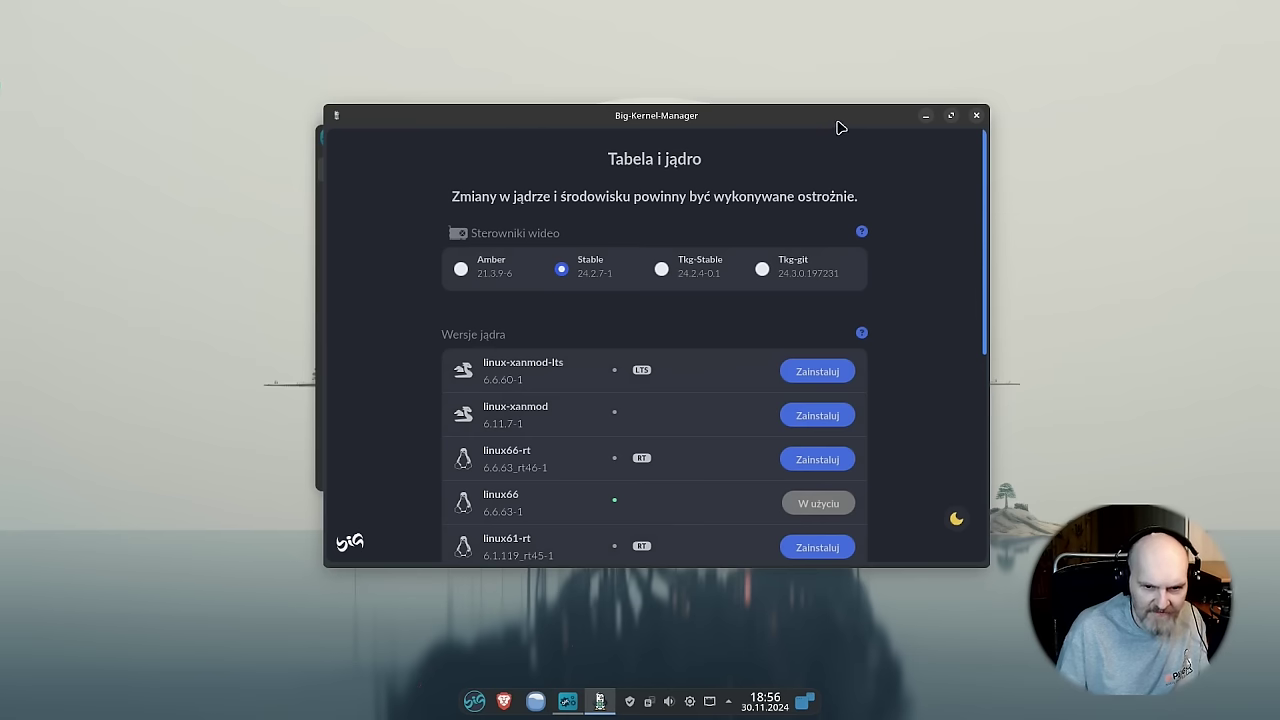
click(984, 128)
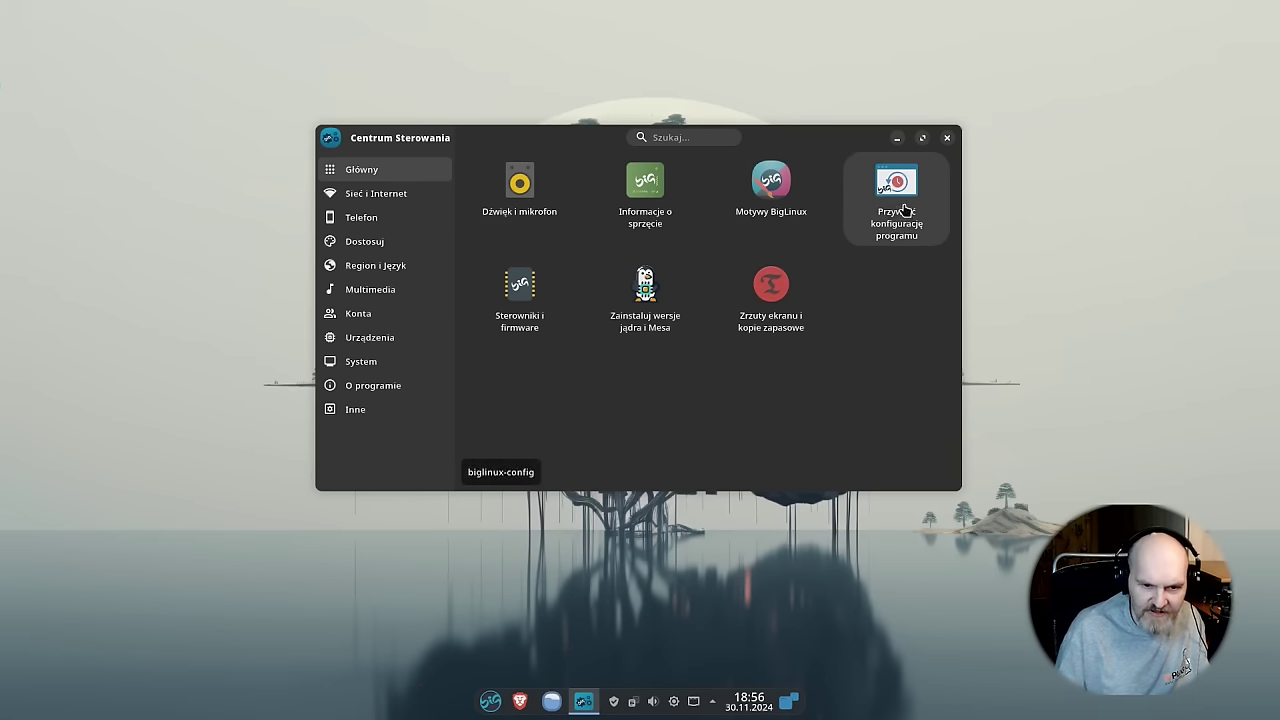
Step: Open Dźwięk i mikrofon, and examine the SigmaTel and Nvidia sound card controls in Alsamixer from the Multimedia category
click(537, 202)
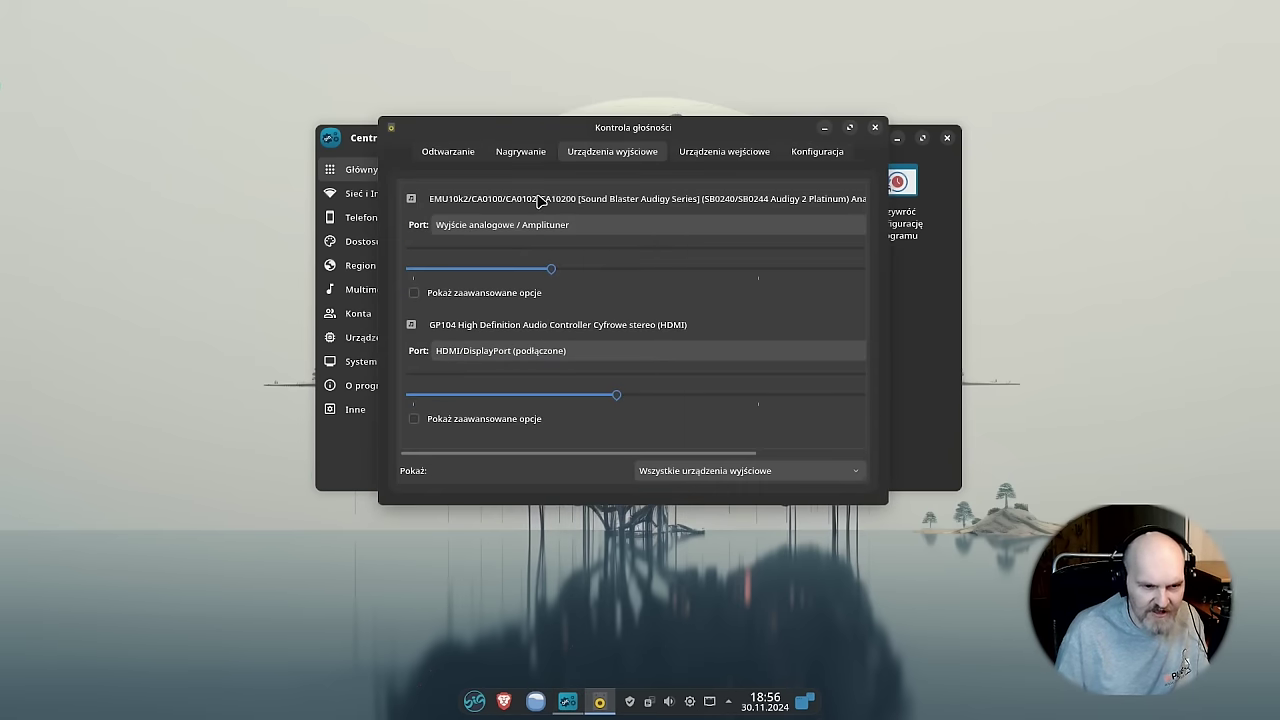
drag(566, 140, 659, 139)
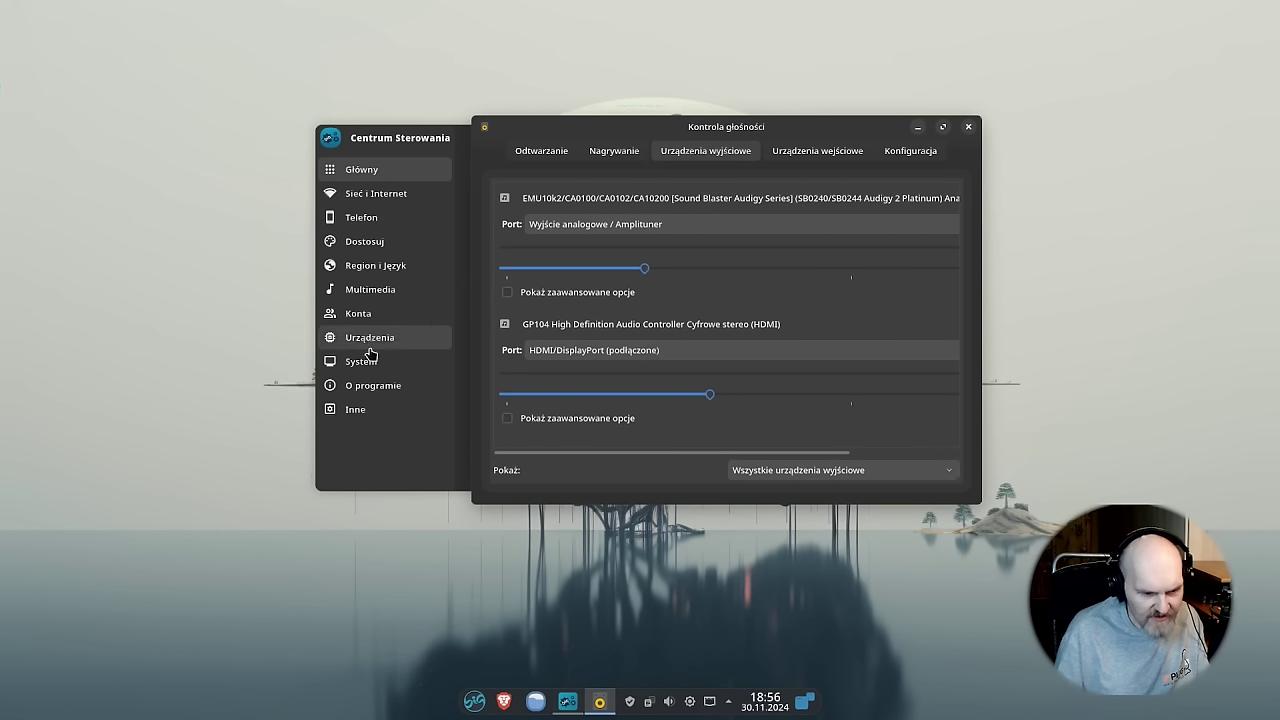
click(388, 289)
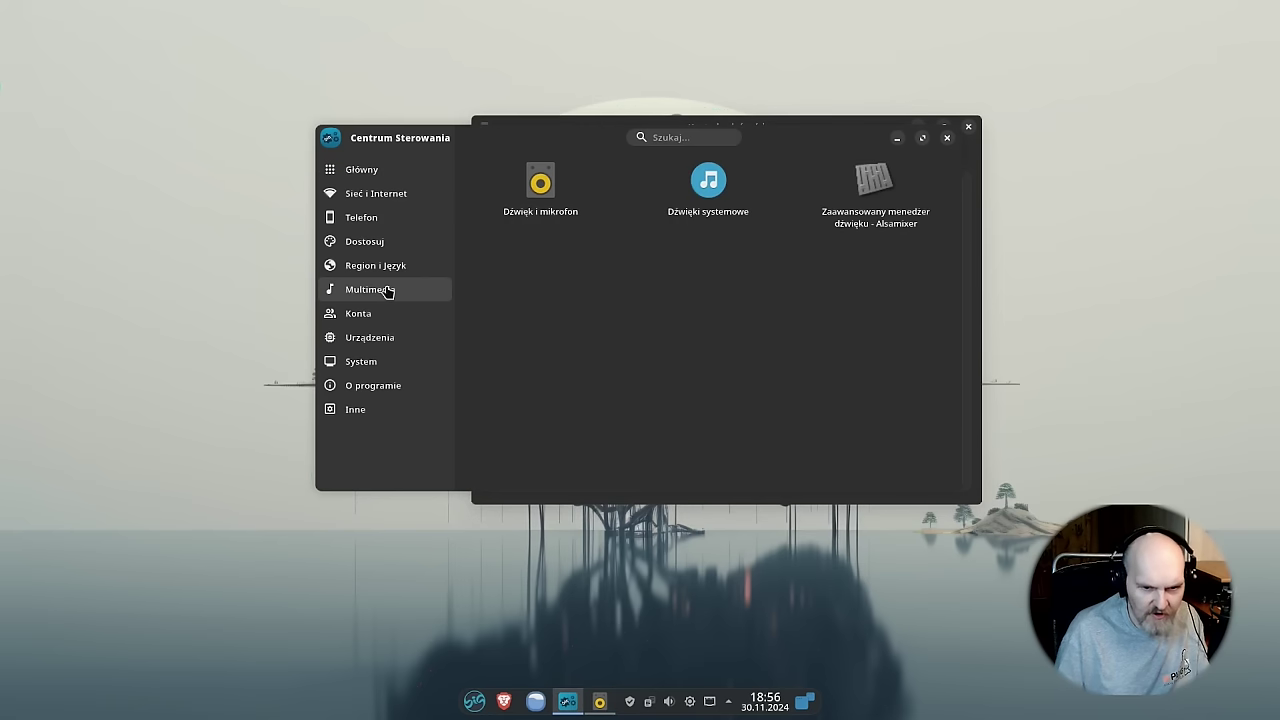
click(885, 205)
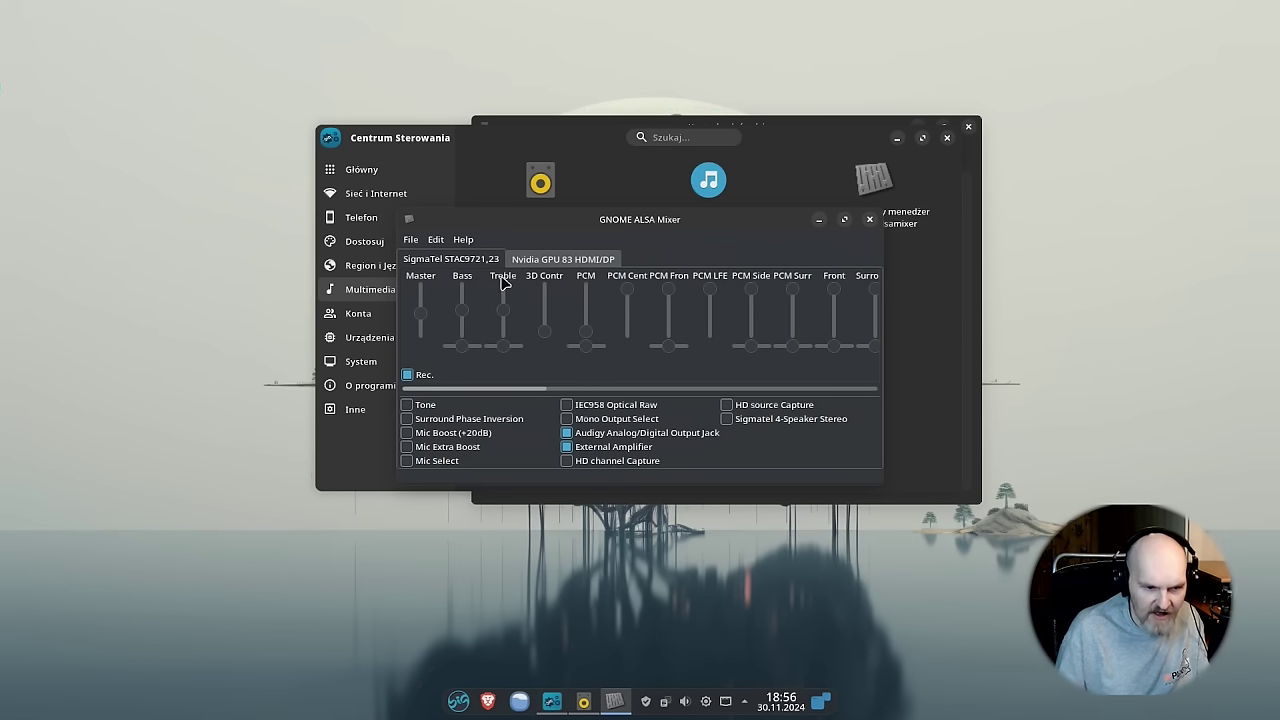
click(537, 263)
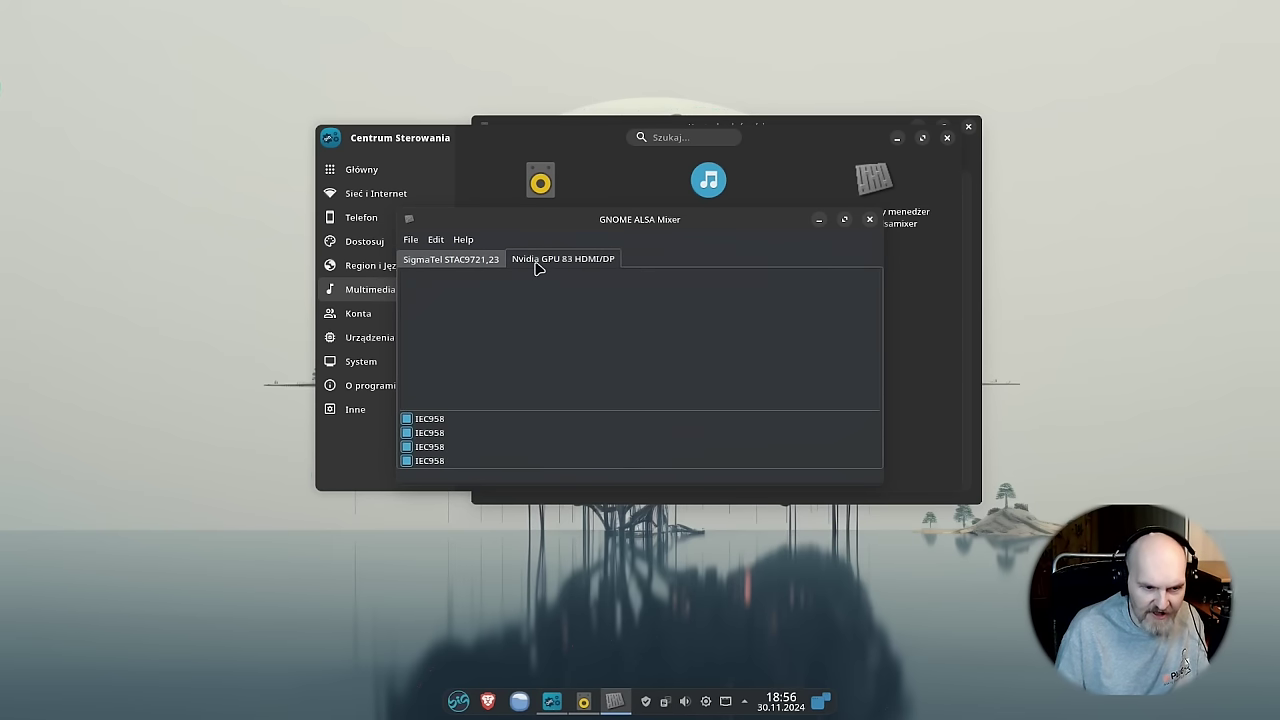
click(477, 264)
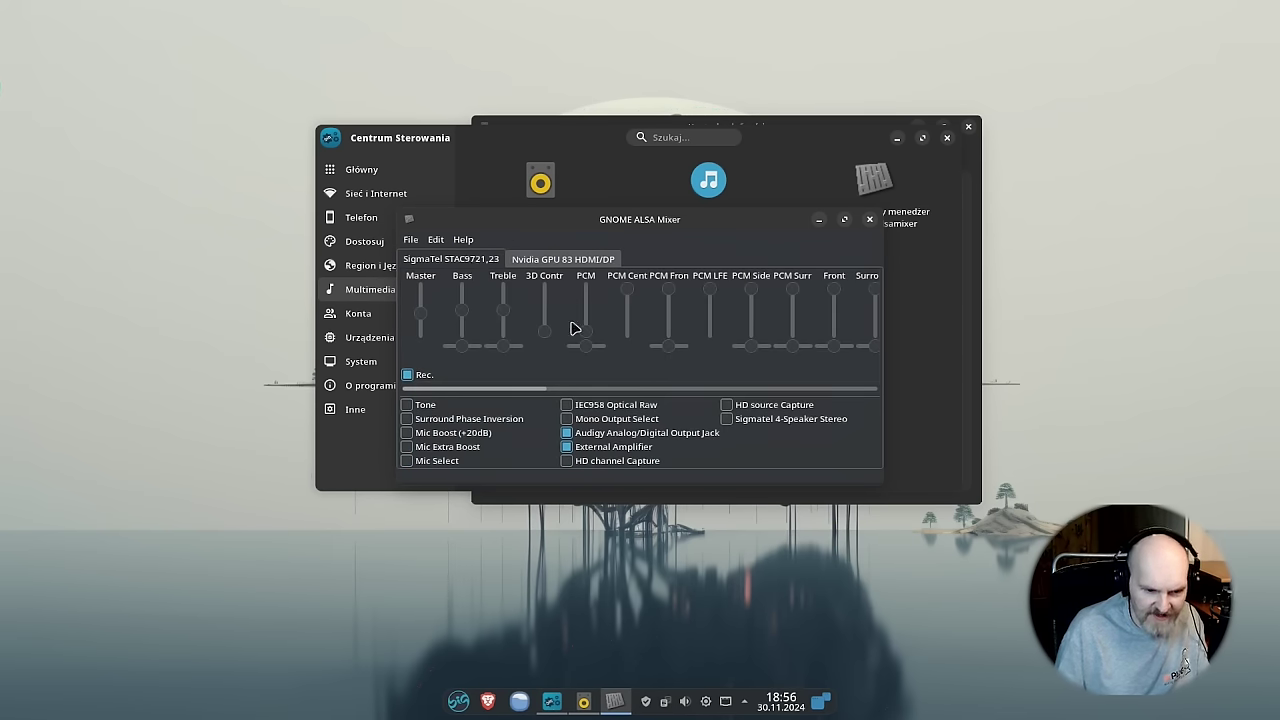
click(869, 219)
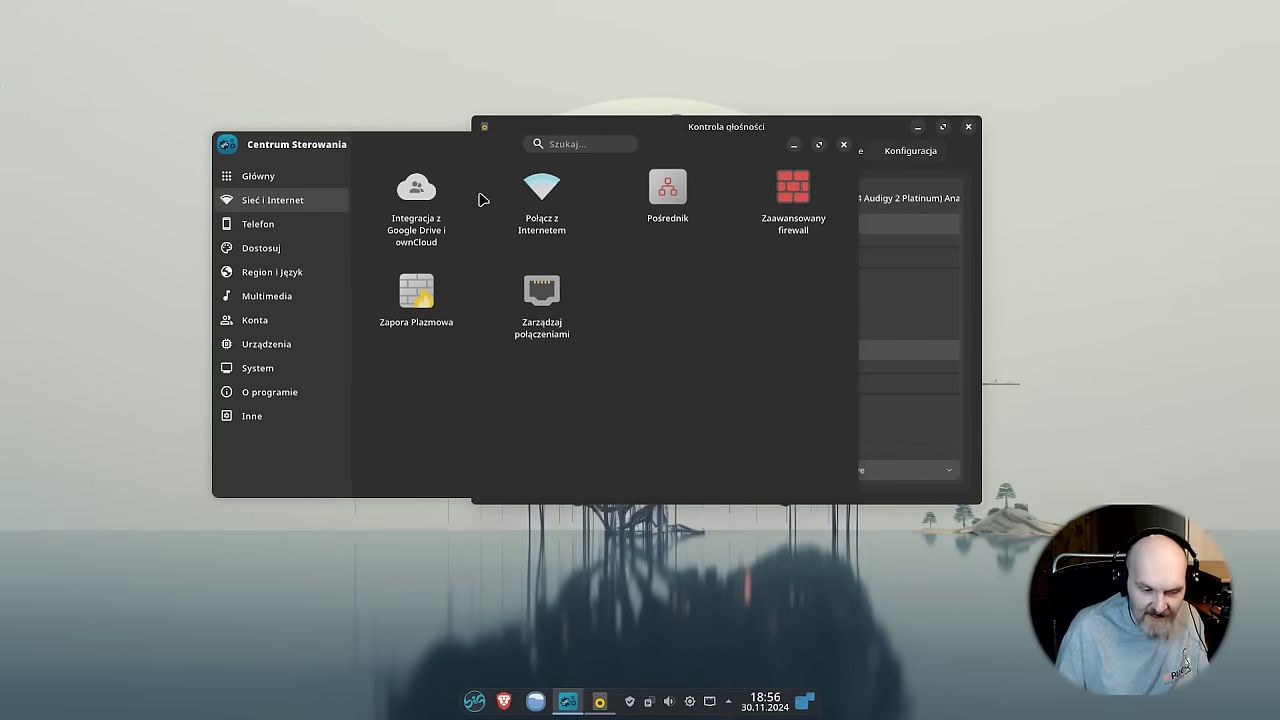
Step: Open the Google Drive and ownCloud integration from Sieć i Internet, view the network accounts window and close it
click(436, 224)
drag(517, 142, 529, 264)
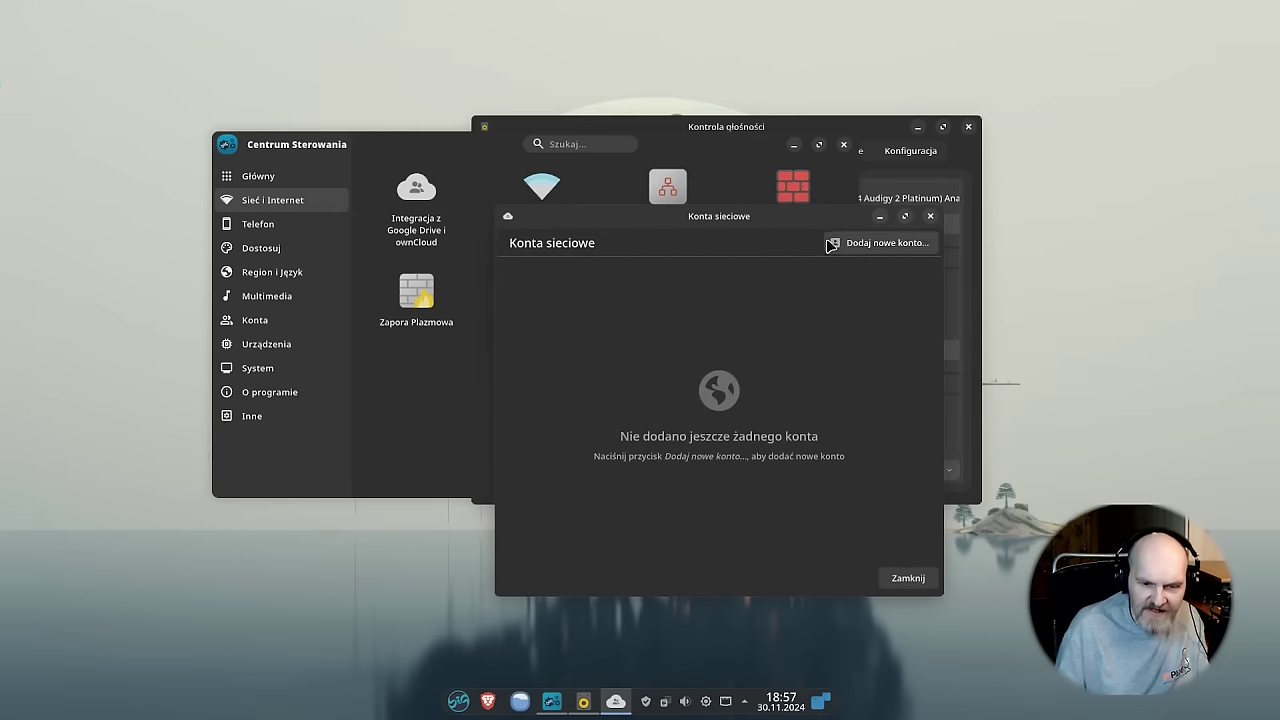
click(931, 217)
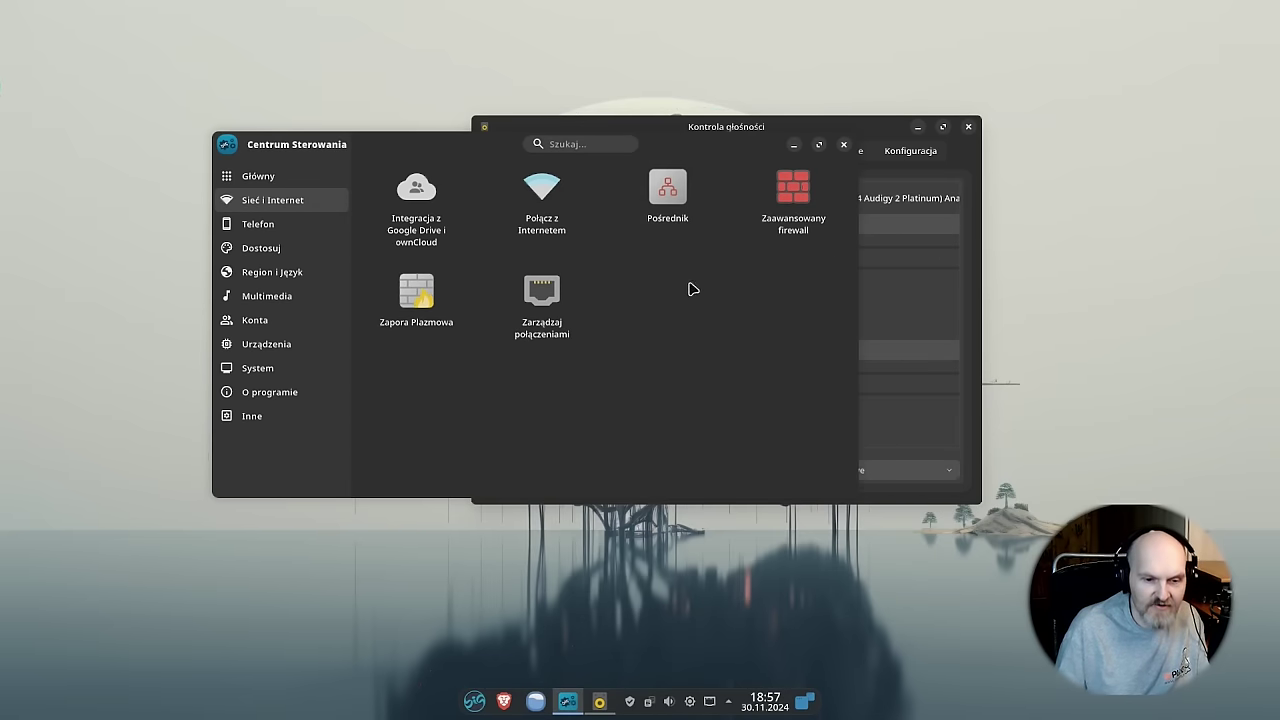
Step: Examine the phone connection tools under Telefon and the full set of appearance settings under Dostosuj
click(294, 226)
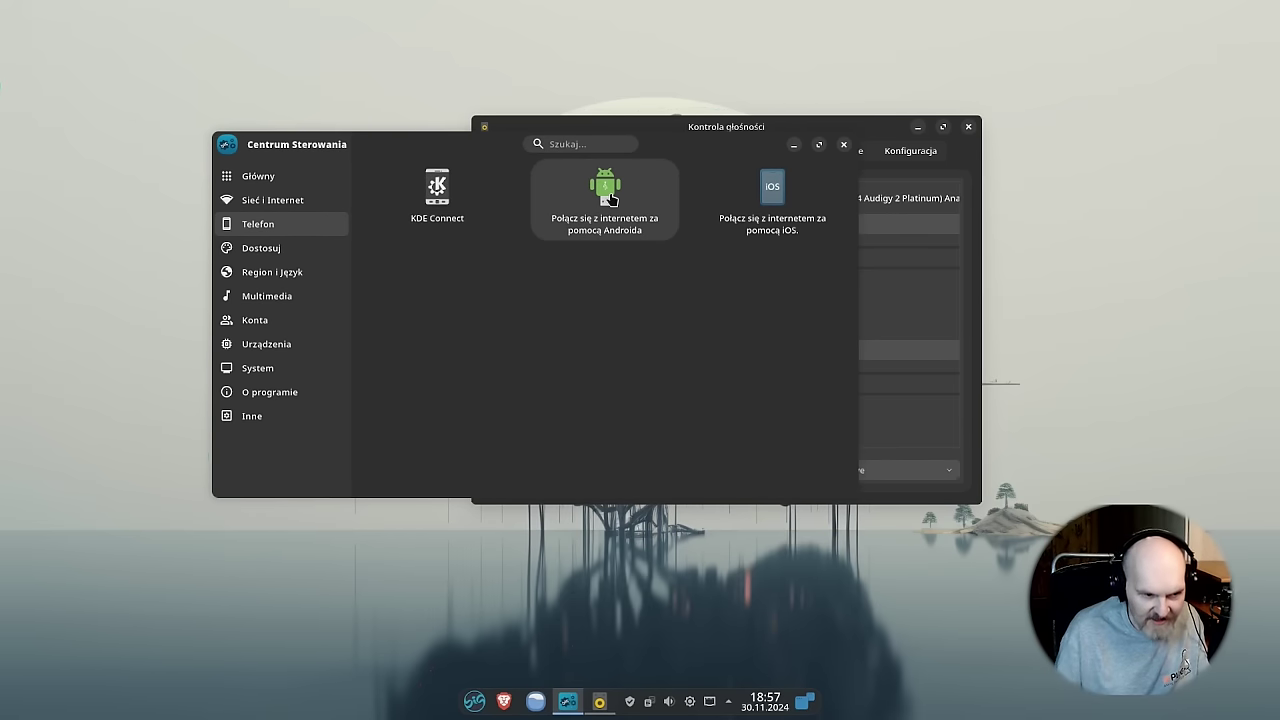
click(250, 249)
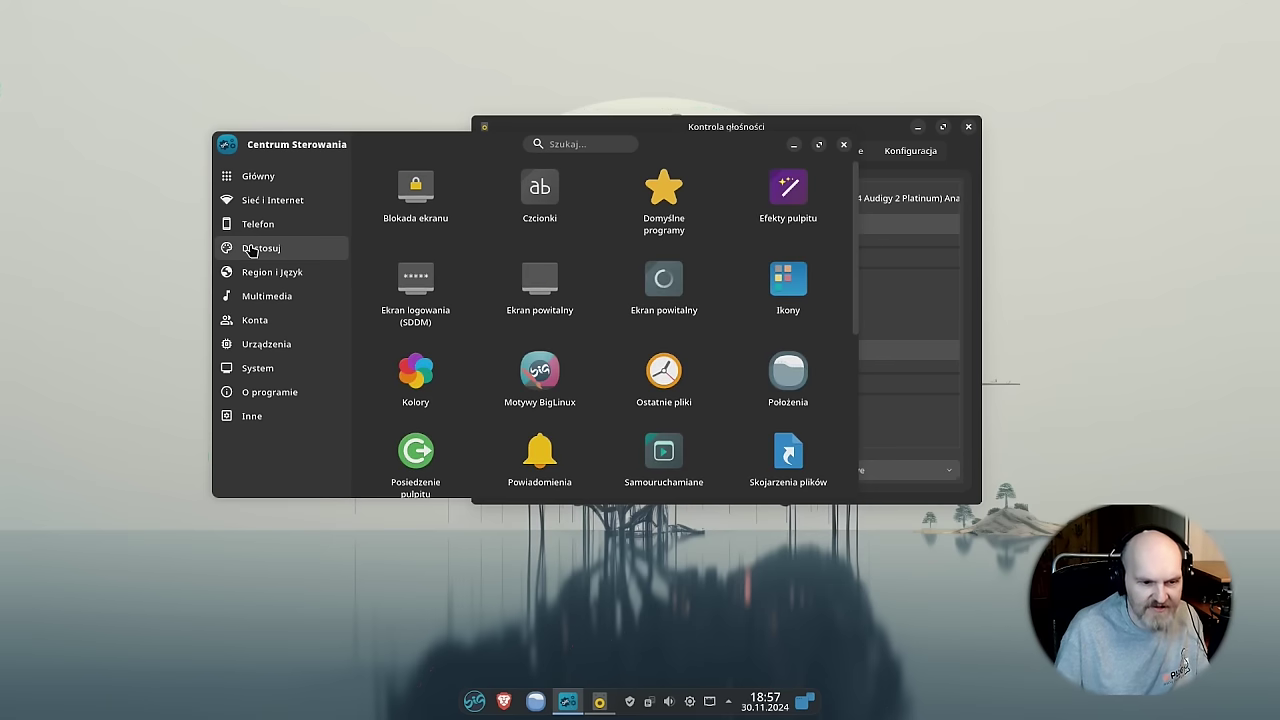
scroll(600, 334, down, 5)
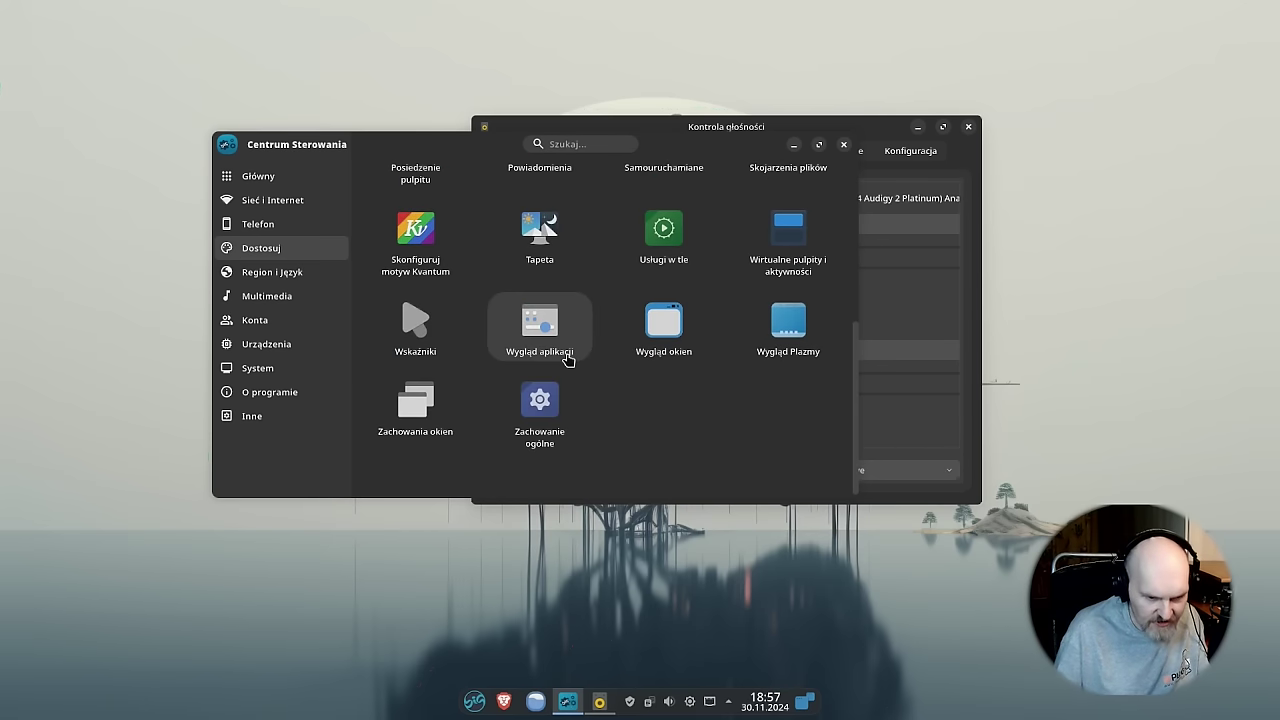
scroll(680, 380, up, 5)
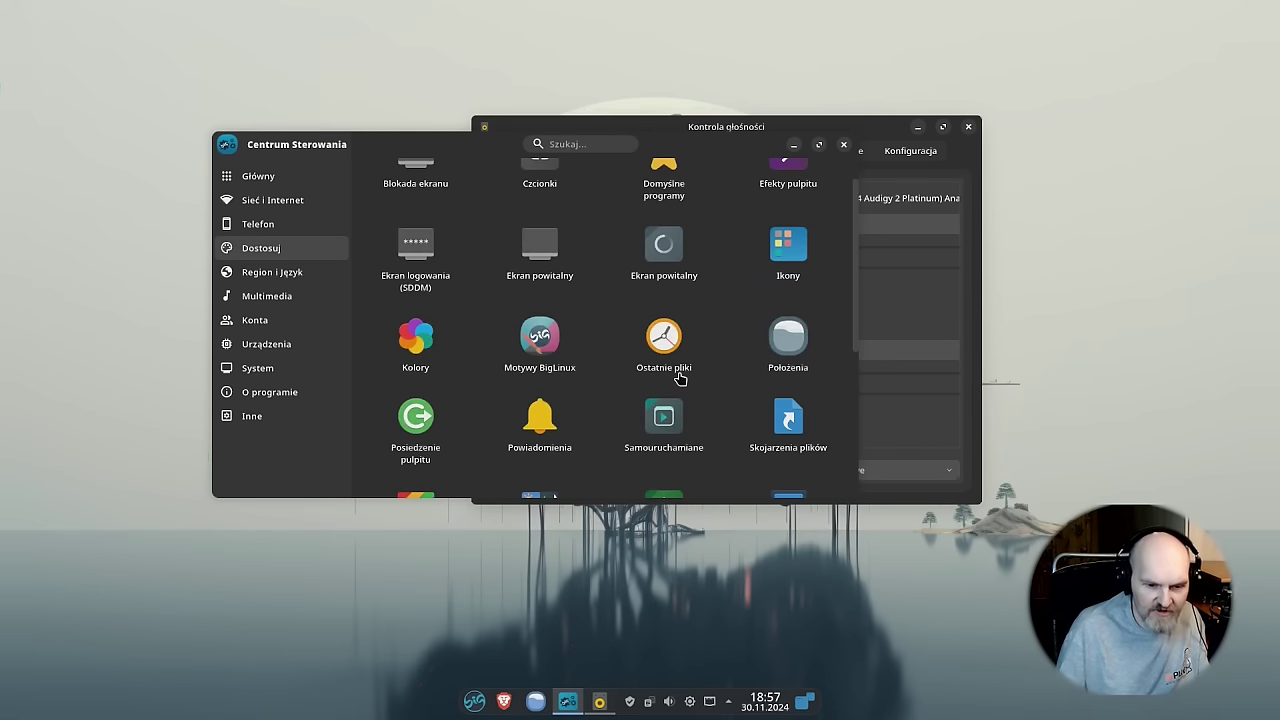
Step: Browse the tools in the Region i Język, Multimedia, Konta, Urządzenia and System categories
click(300, 274)
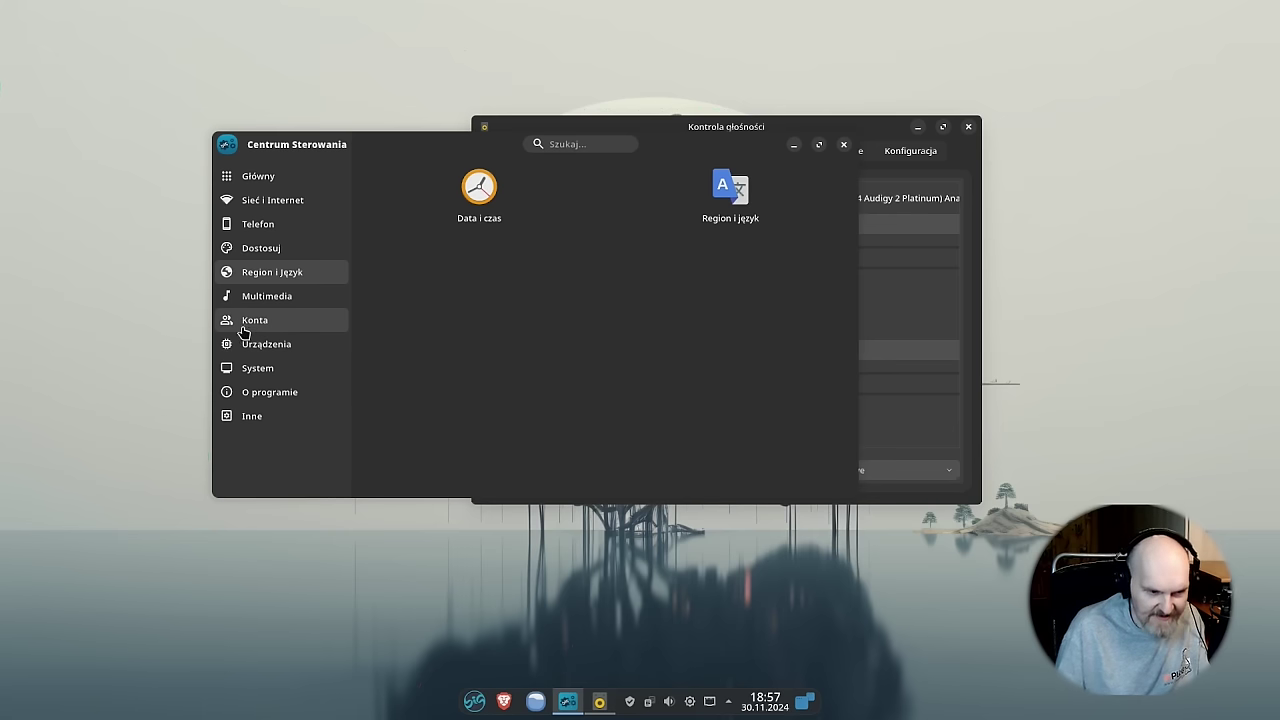
click(289, 301)
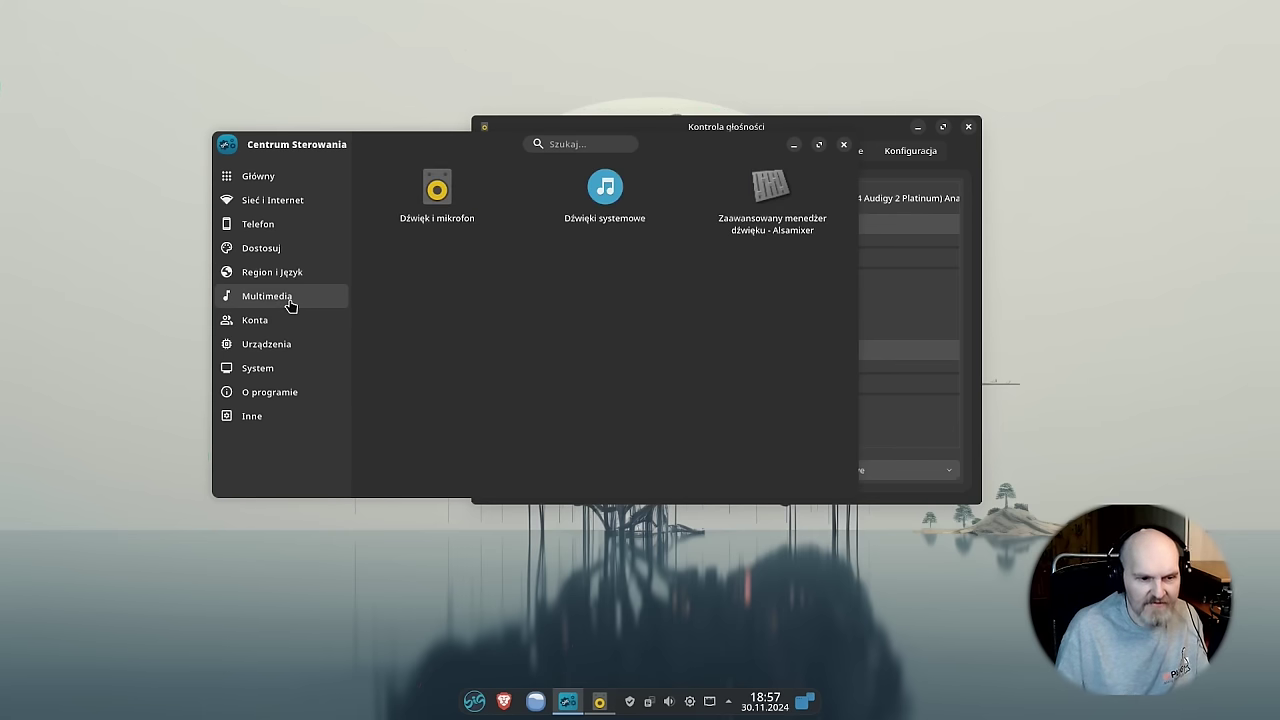
click(268, 328)
click(268, 350)
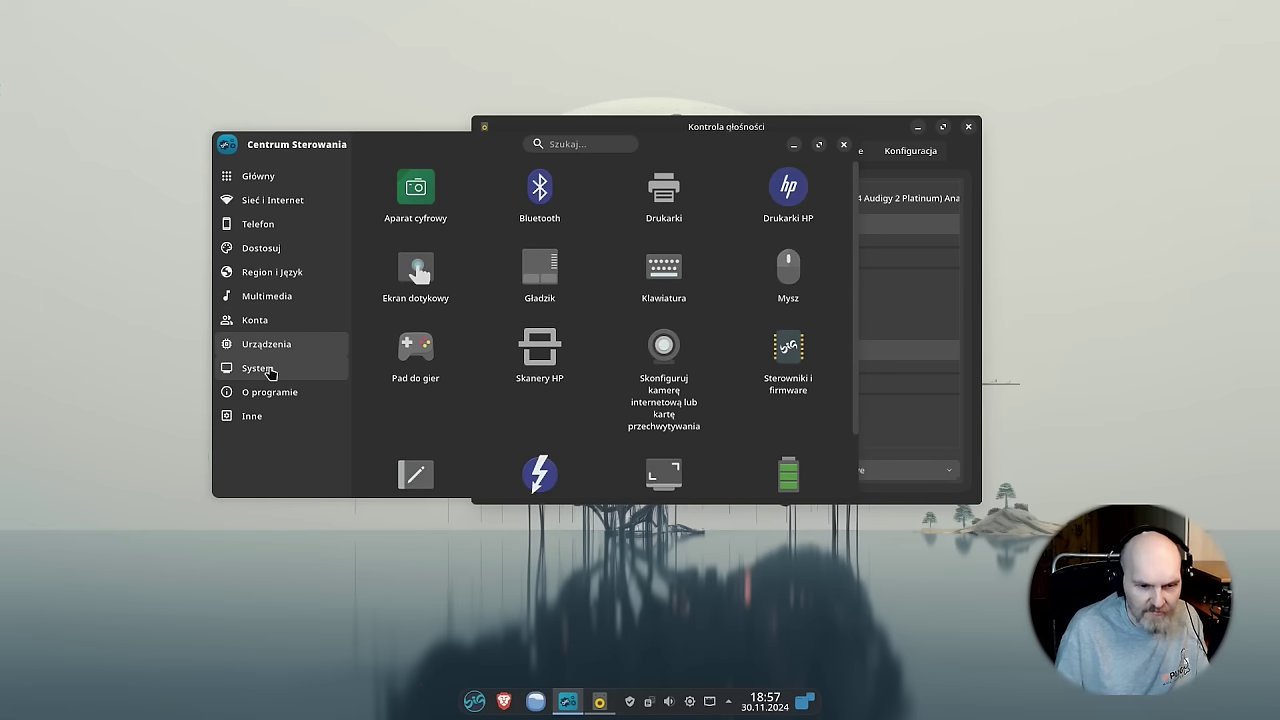
scroll(520, 370, down, 1)
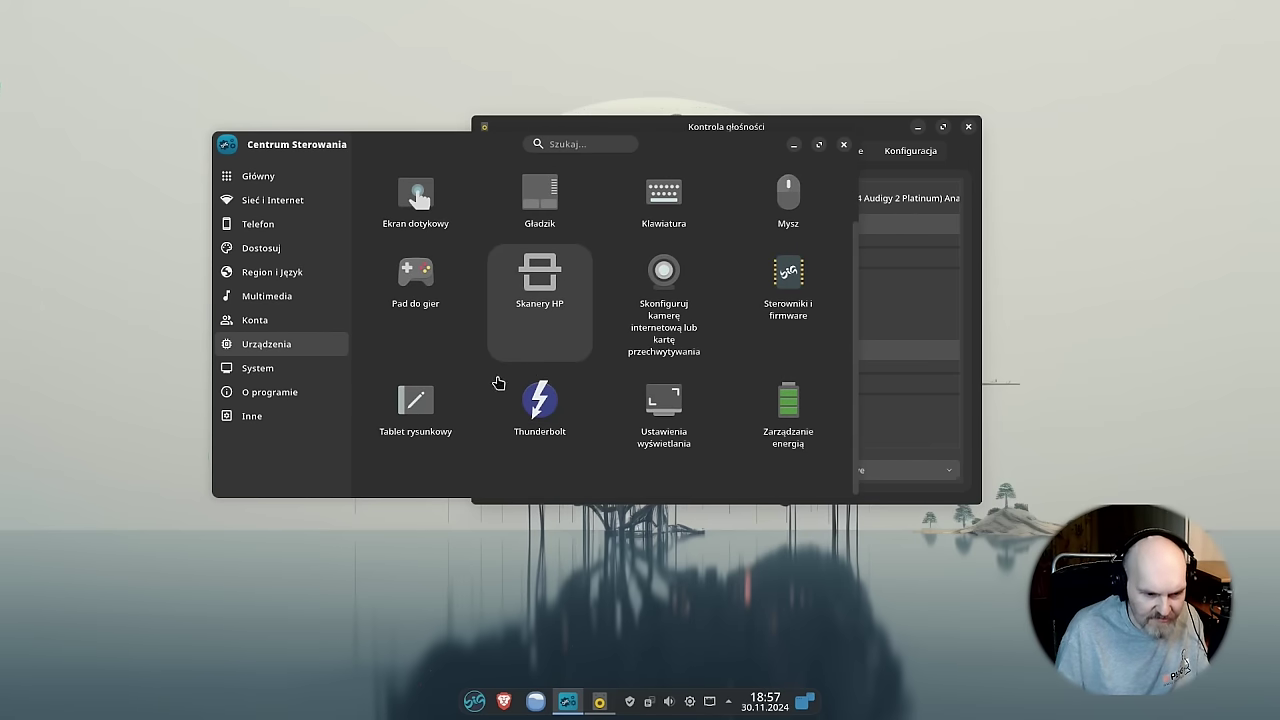
click(283, 366)
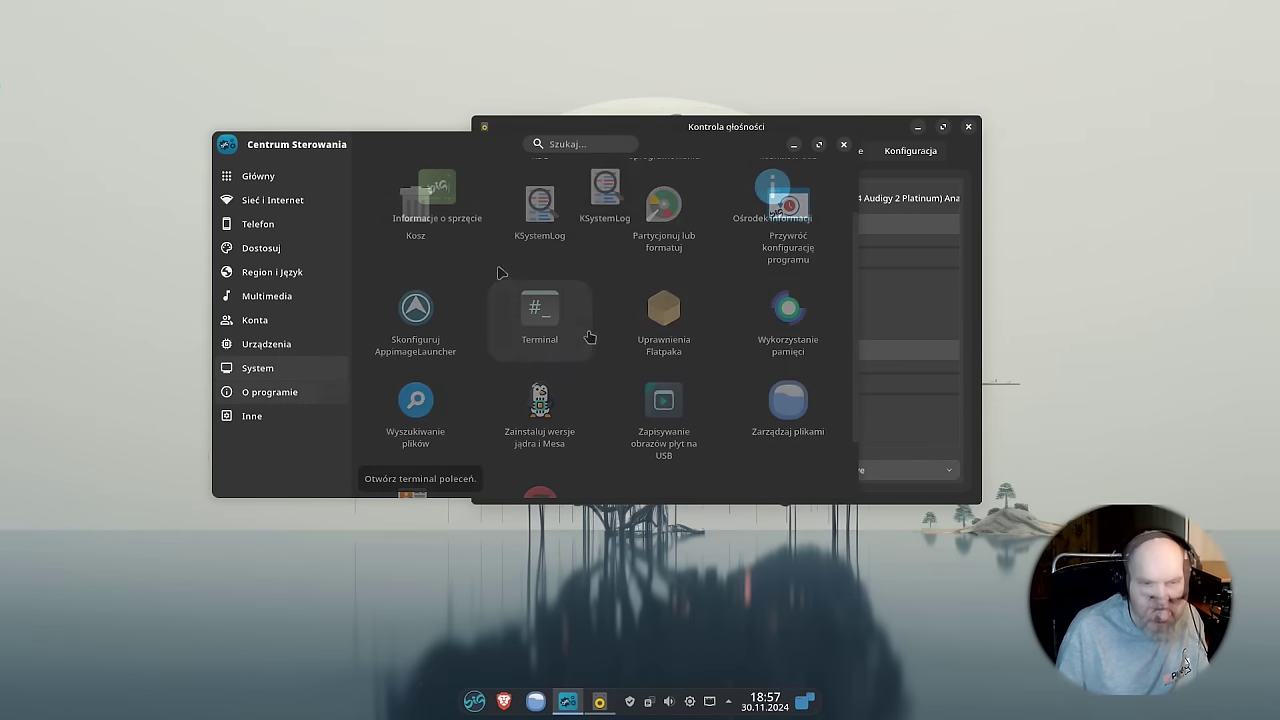
Step: Open Informacje o sprzęcie from the O programie category, skip the authentication, and maximize the hardware information window
click(268, 392)
click(455, 205)
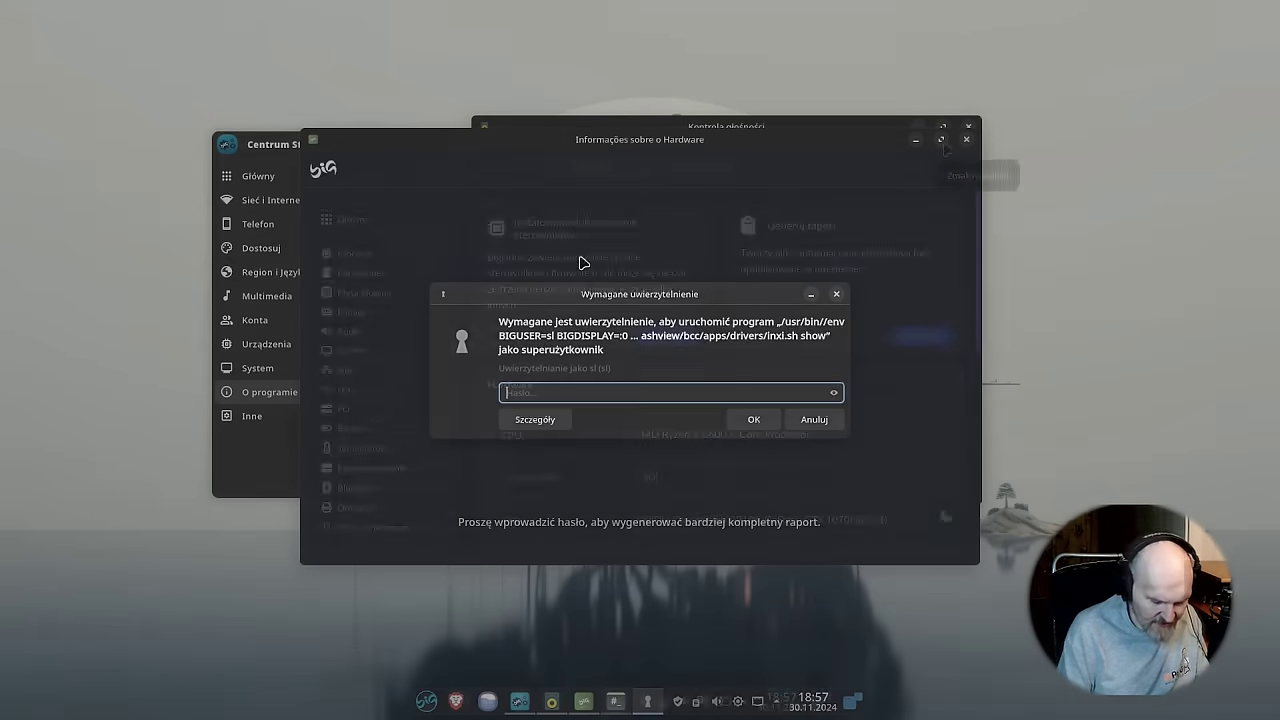
key(Escape)
click(940, 139)
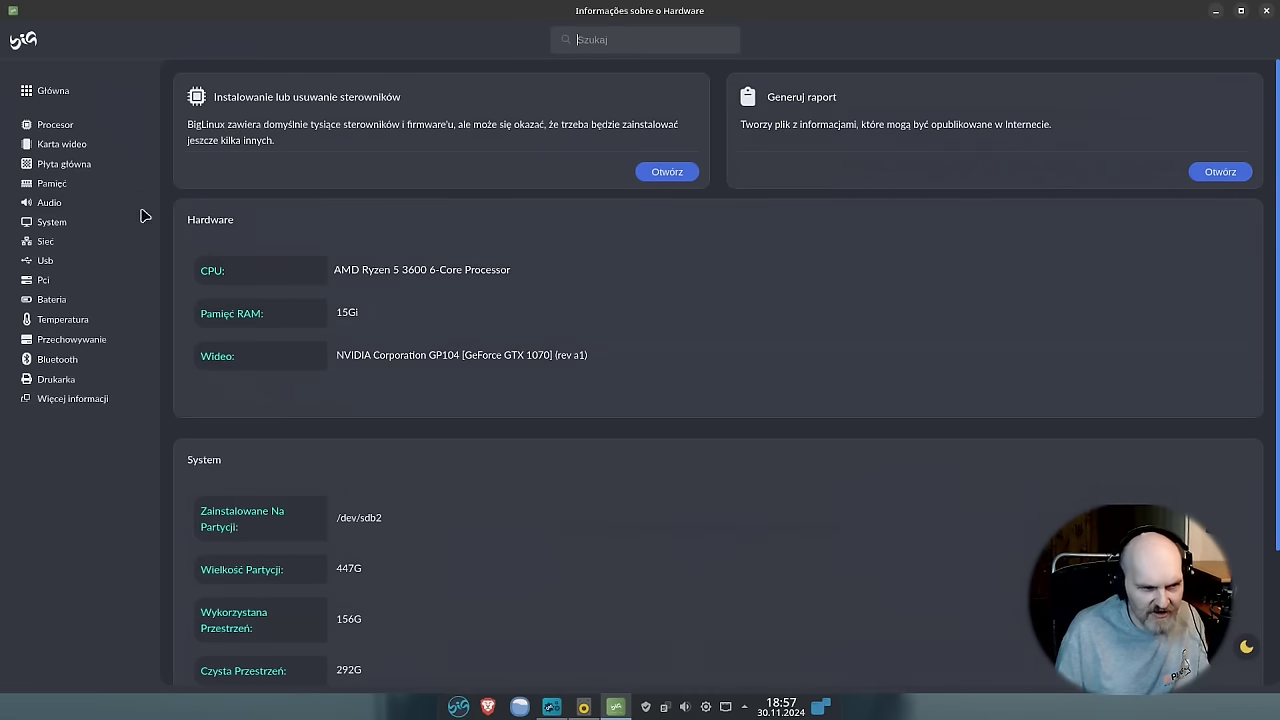
Step: Read through the Procesor details, including architecture, topology, core speeds and vulnerability status
click(70, 129)
scroll(417, 288, down, 10)
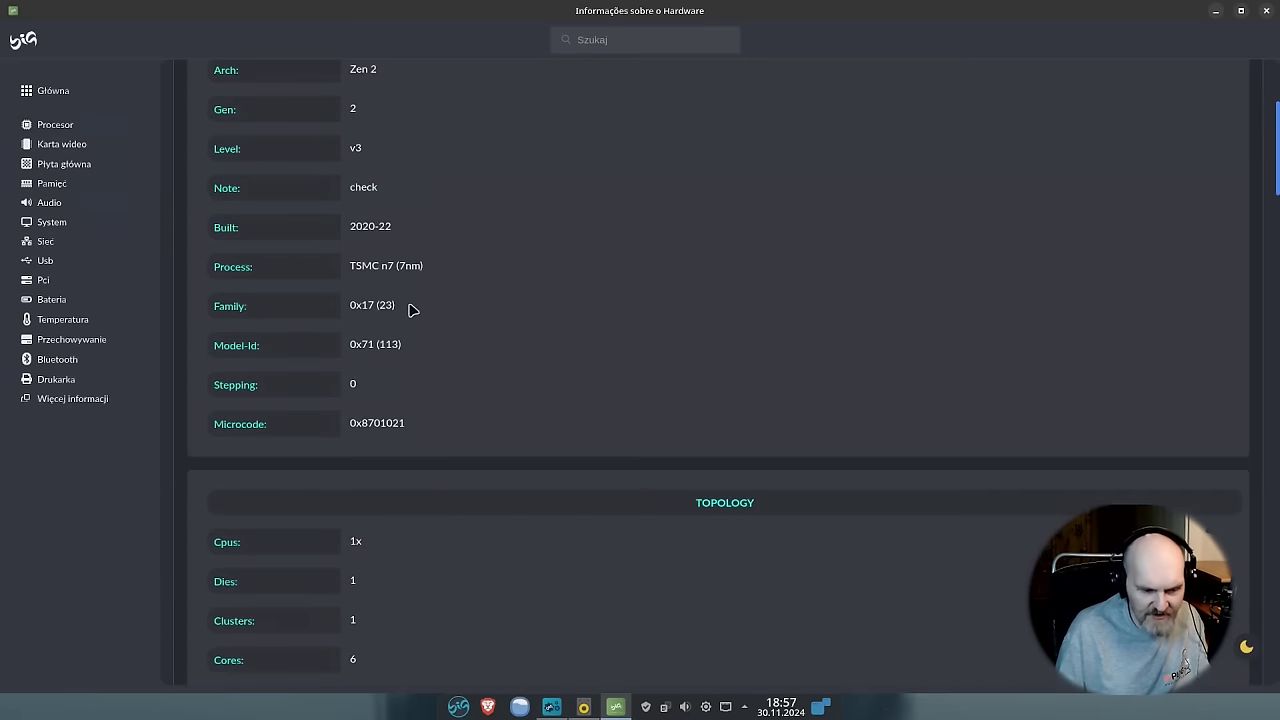
scroll(422, 372, down, 8)
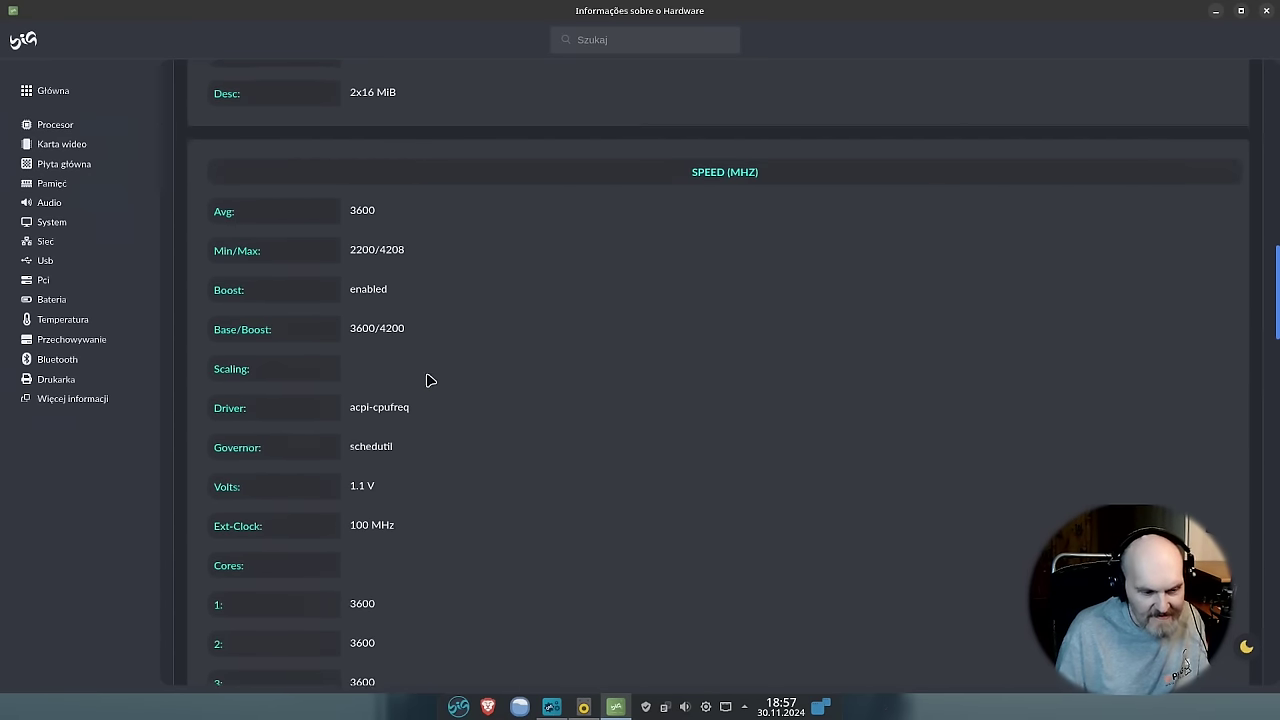
scroll(455, 398, down, 10)
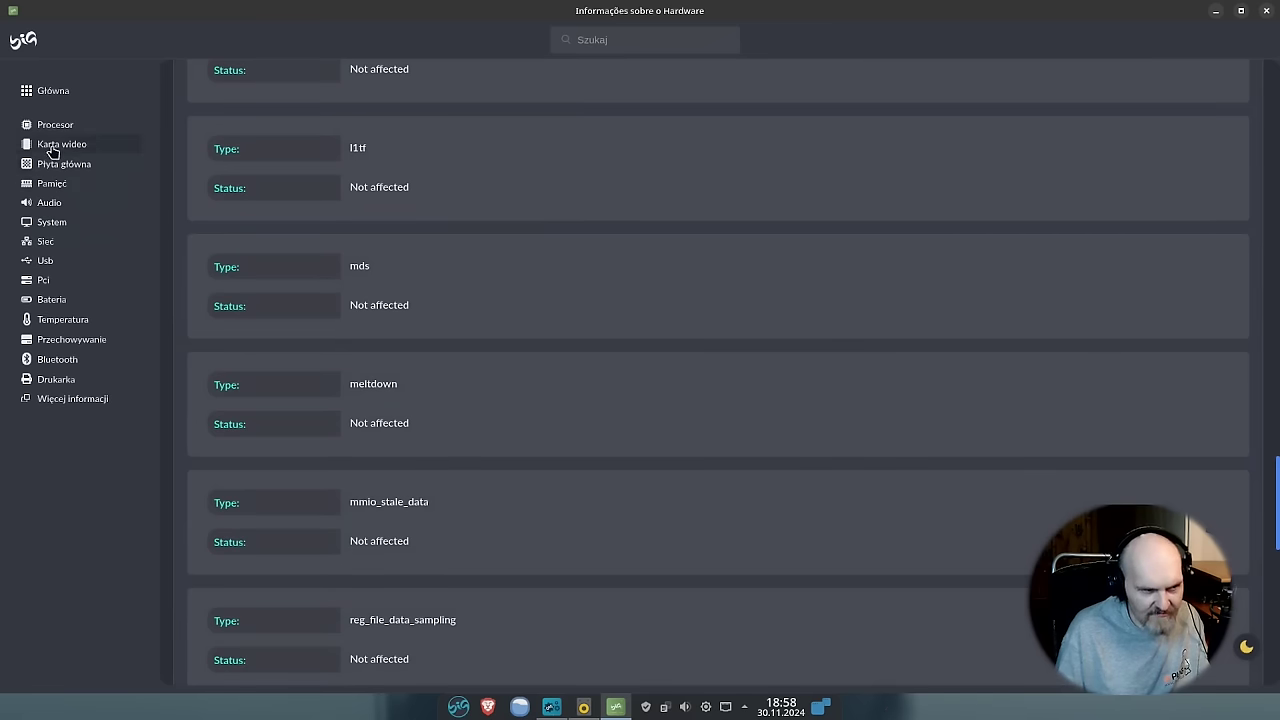
Step: Review the Karta wideo details, including the monitor and graphics API sections, and open the Płyta główna details
click(53, 144)
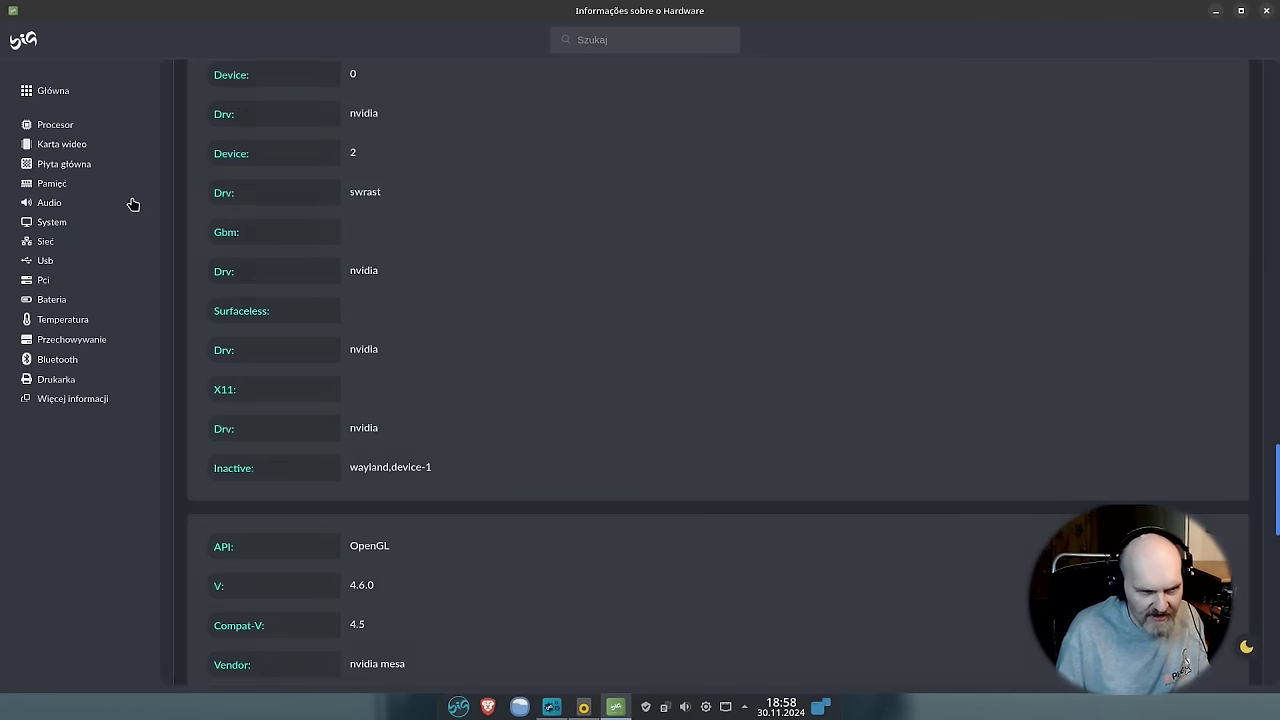
scroll(470, 262, up, 5)
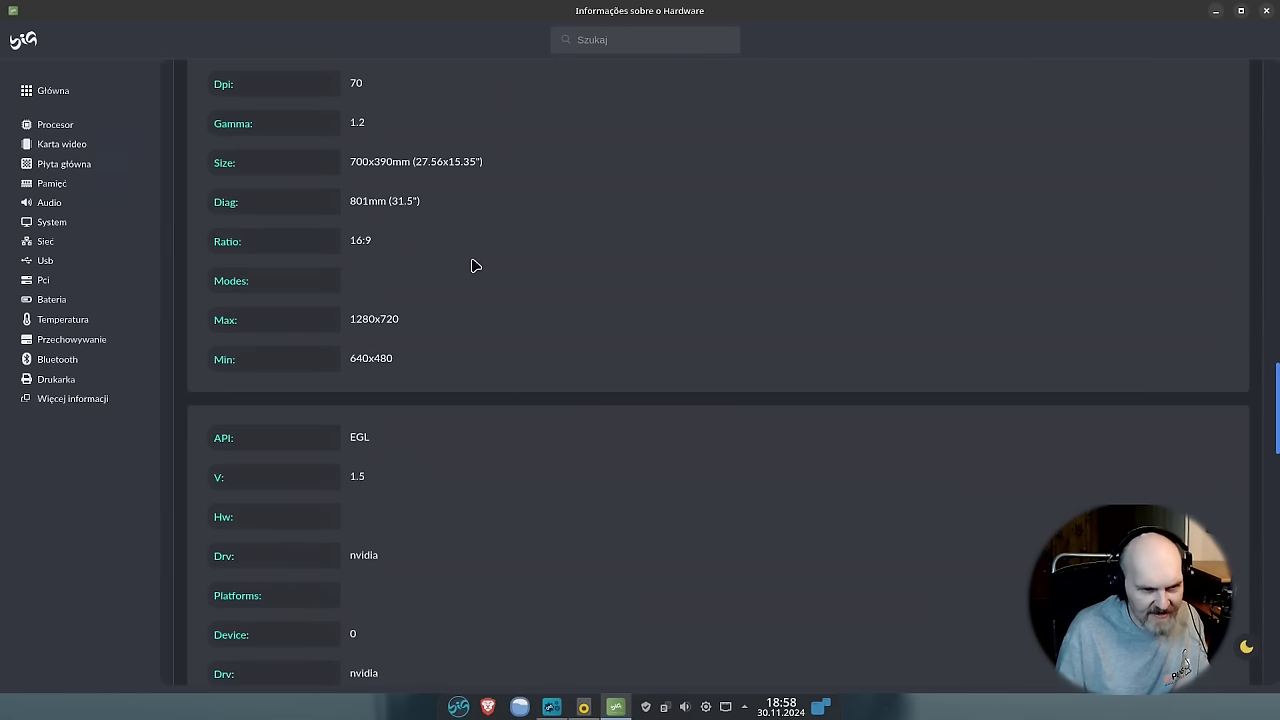
scroll(475, 265, up, 3)
click(66, 165)
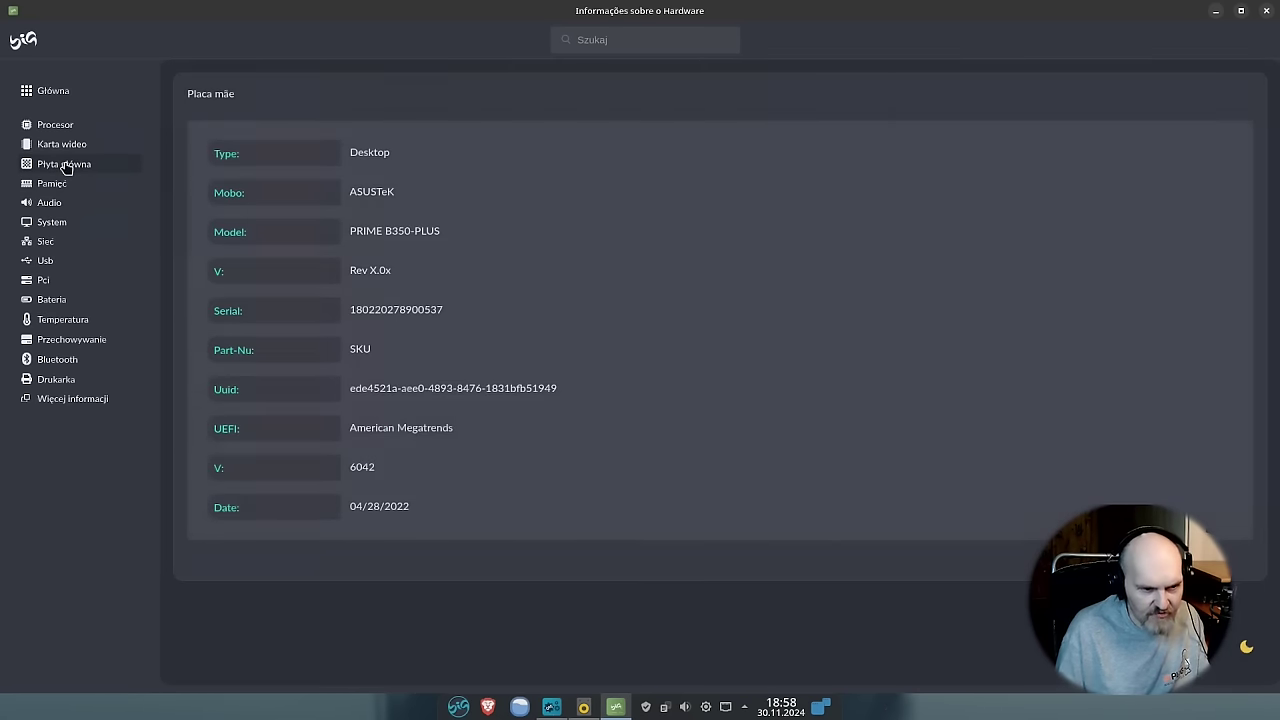
Step: Read through the Pamięć details, covering system RAM, each DIMM slot and the swap configuration
click(54, 184)
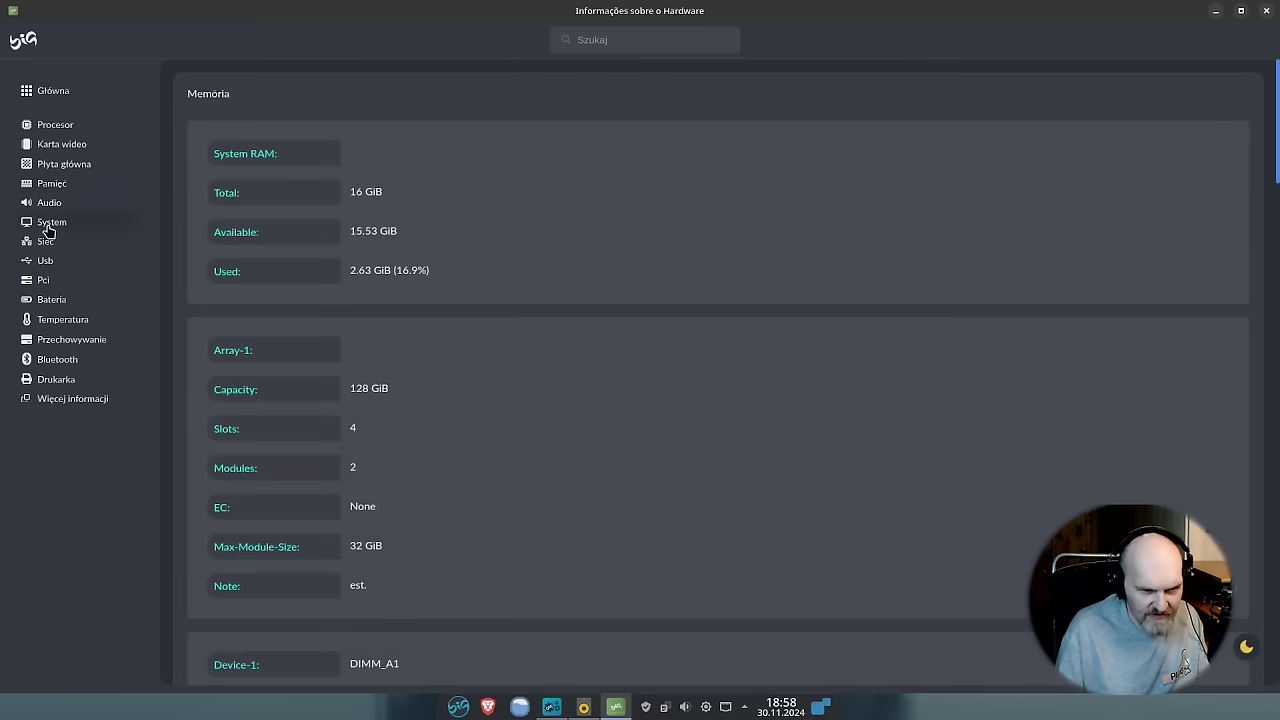
scroll(624, 367, down, 5)
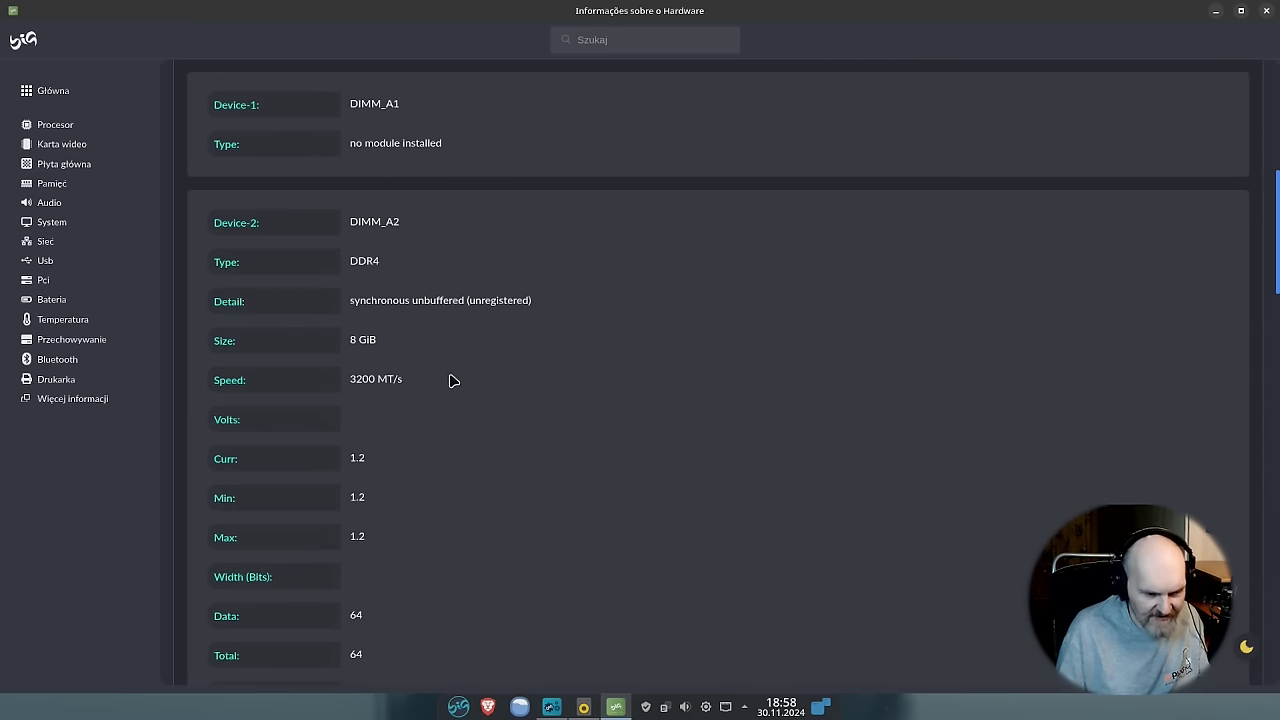
scroll(450, 388, down, 1)
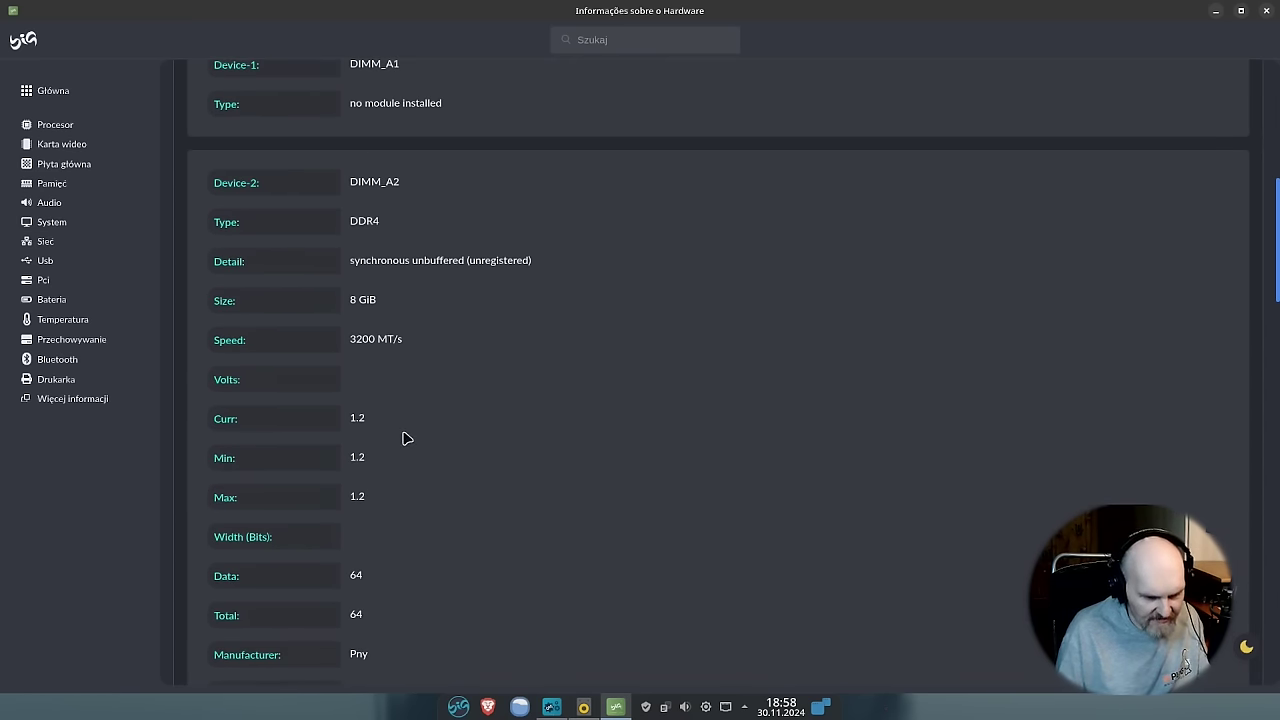
scroll(400, 450, down, 5)
scroll(391, 473, down, 19)
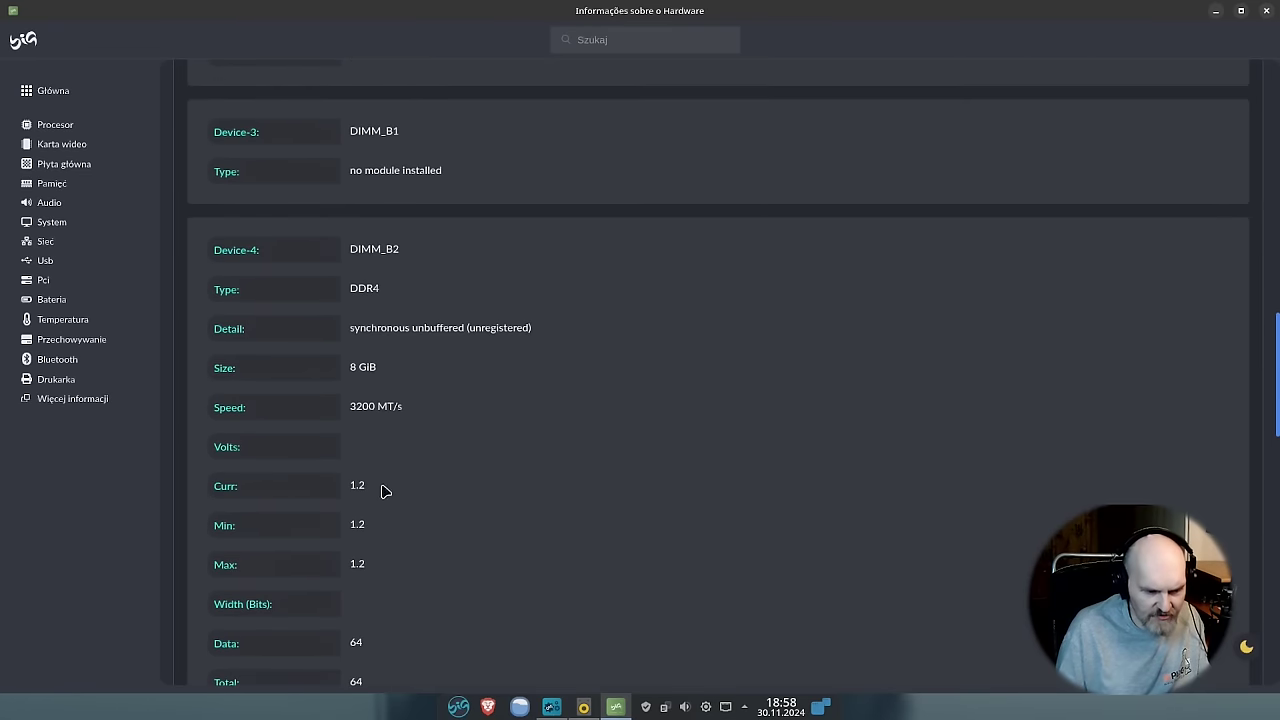
scroll(395, 497, down, 13)
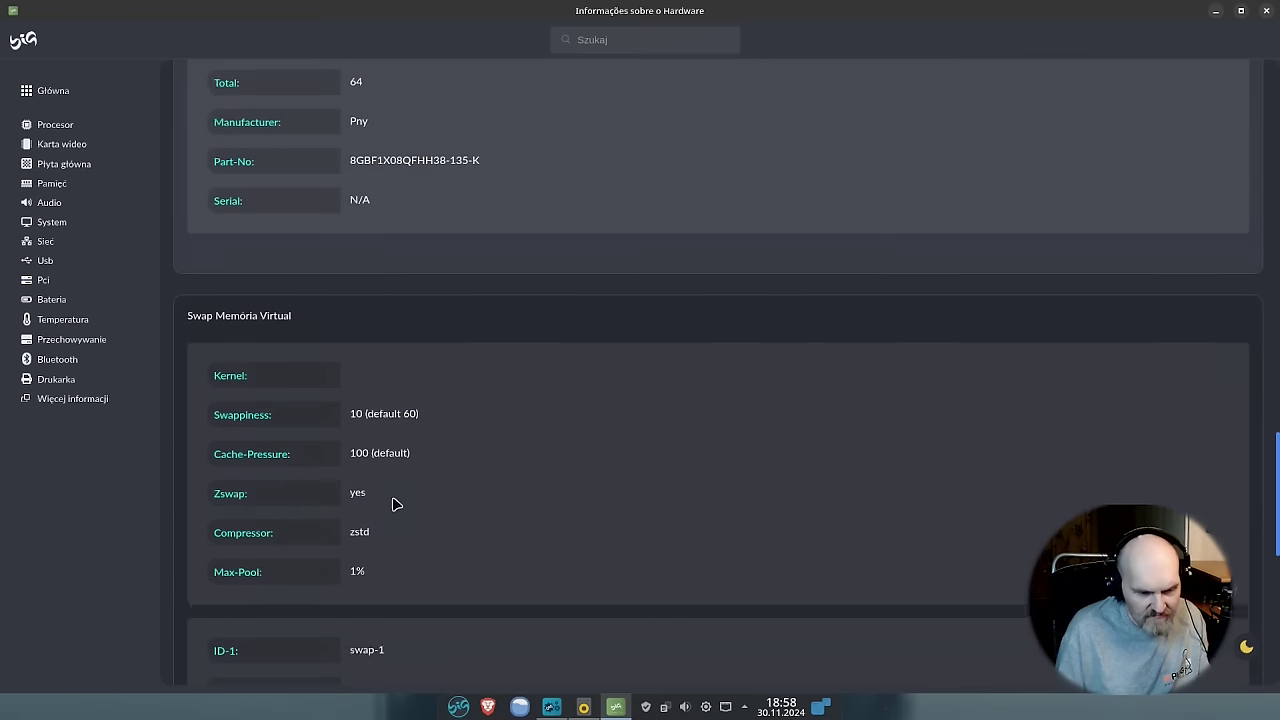
scroll(395, 508, down, 6)
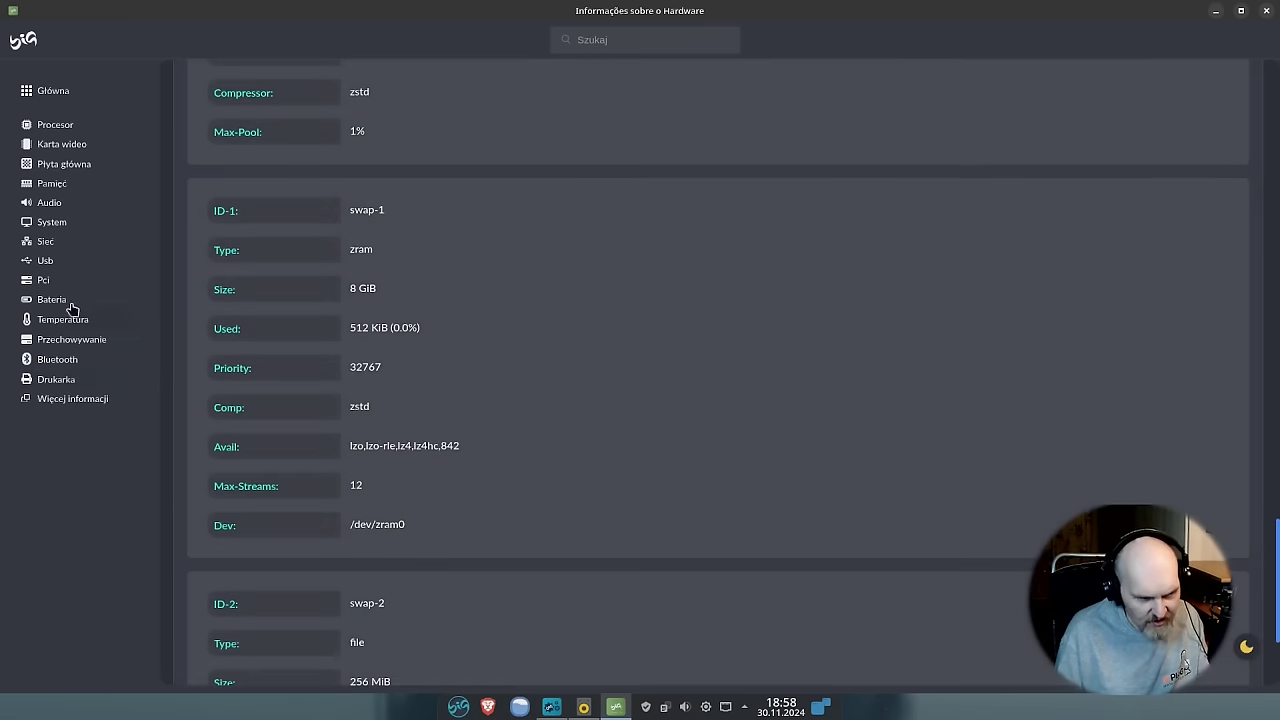
Step: Check the Bateria, Temperatura, Bluetooth and Przechowywanie details, including the drives' SMART data, and open Więcej informacji
click(72, 303)
click(70, 328)
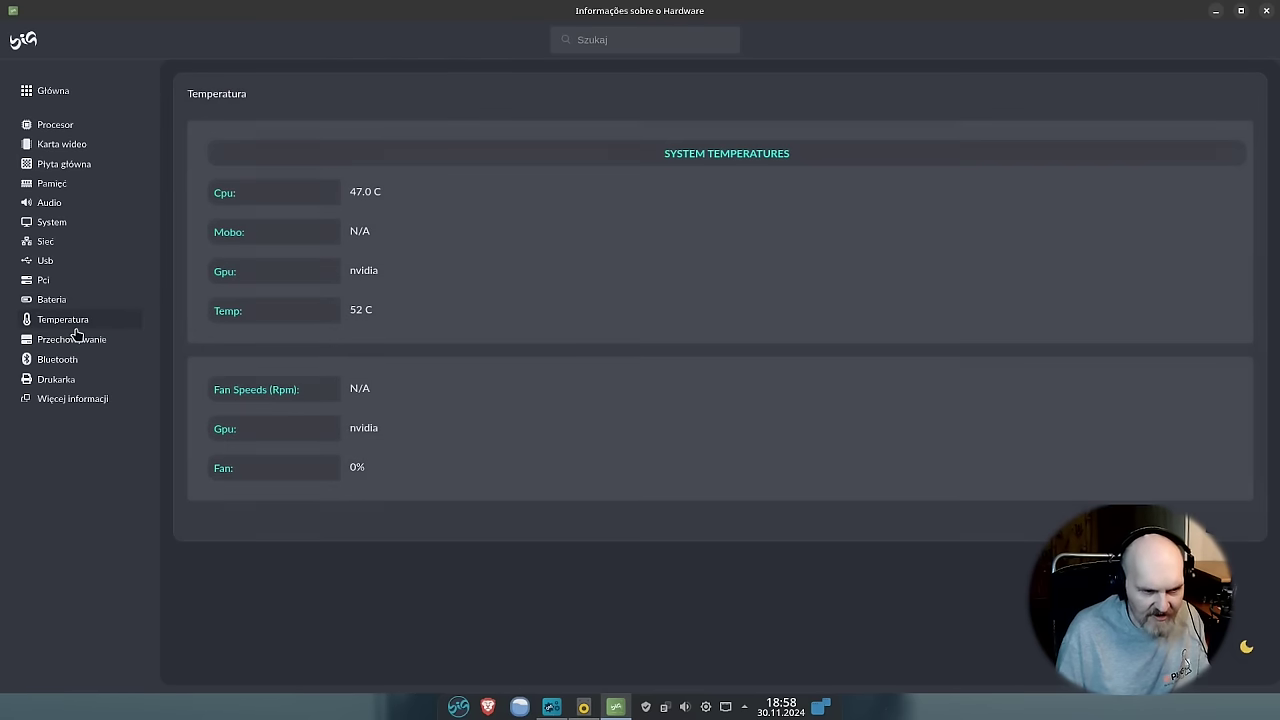
click(70, 360)
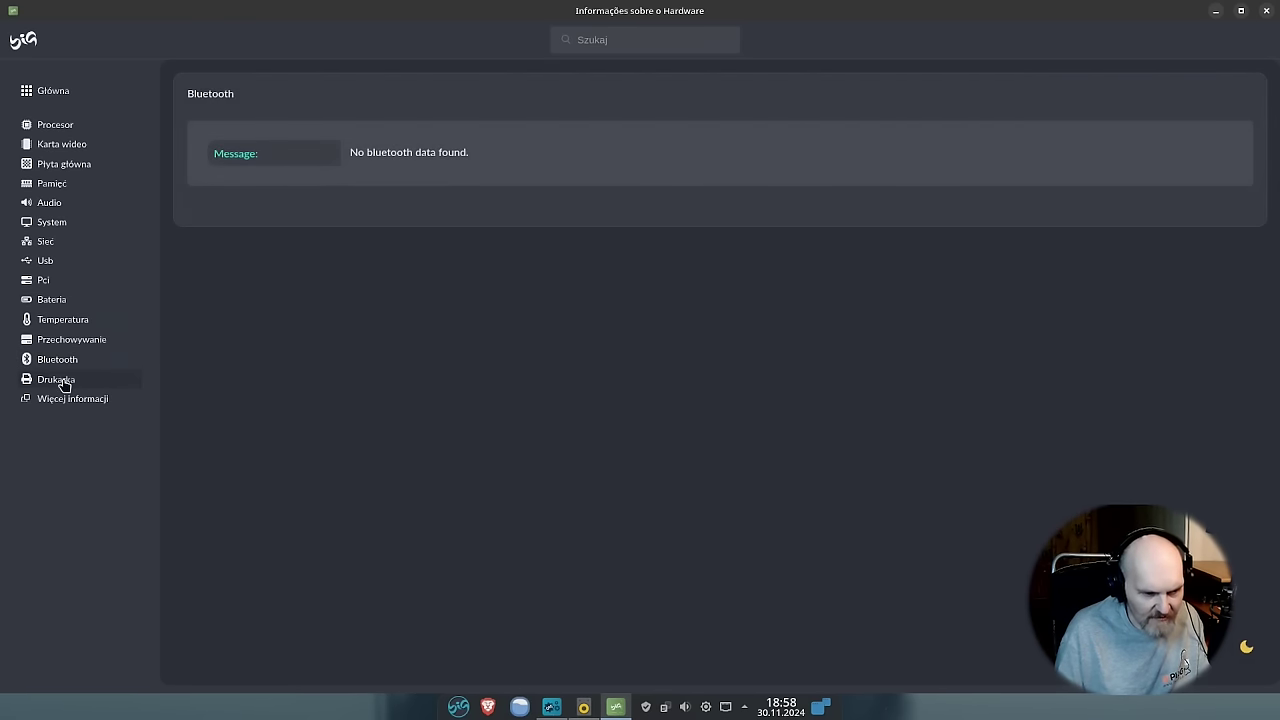
click(95, 341)
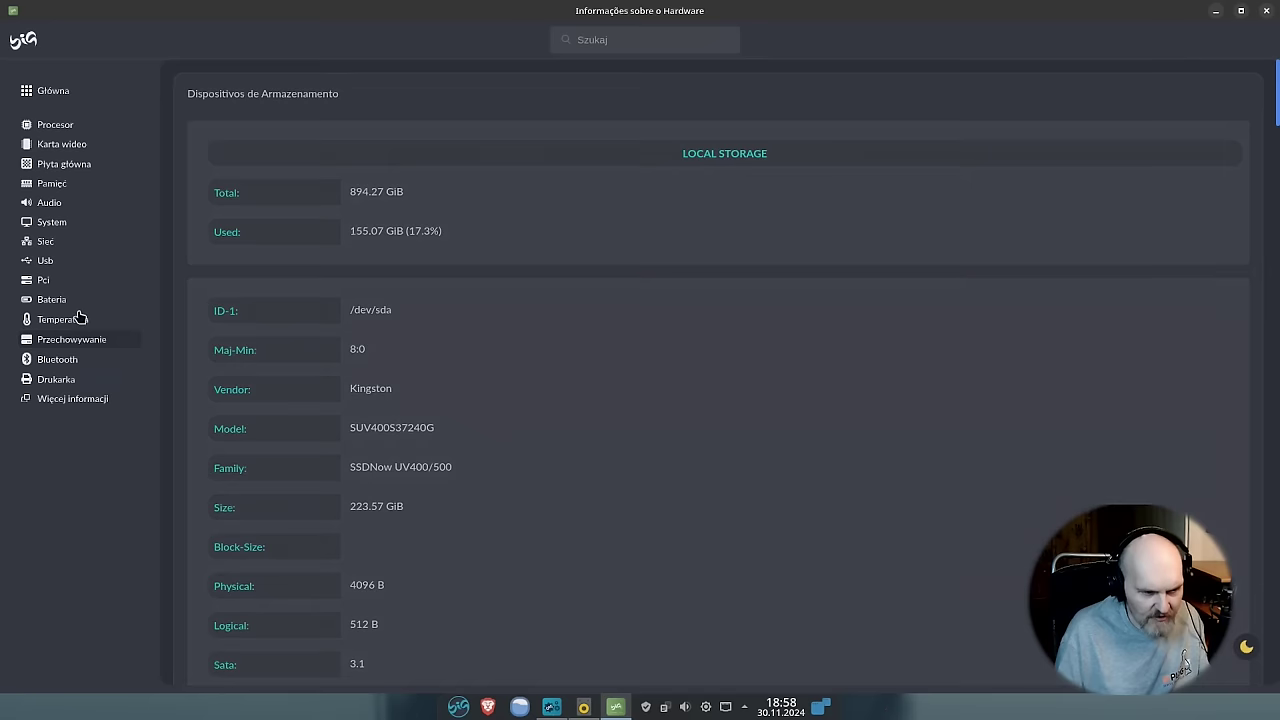
scroll(470, 450, down, 5)
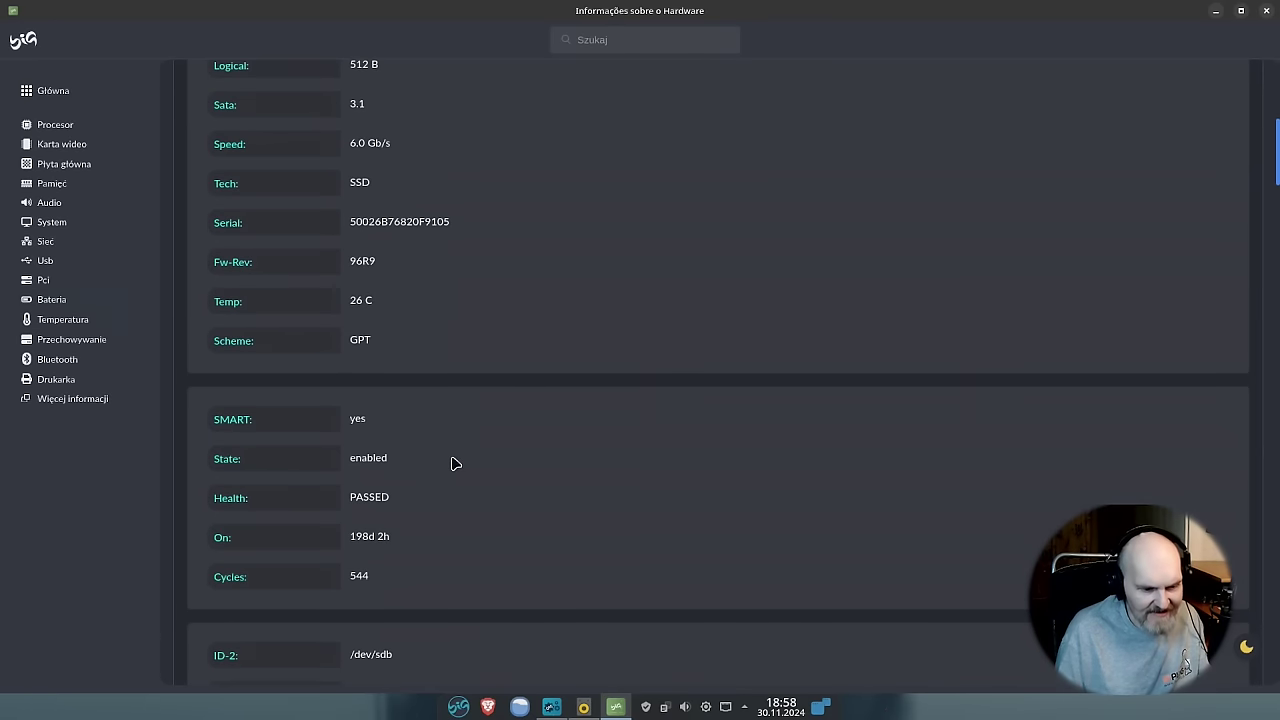
scroll(450, 463, down, 3)
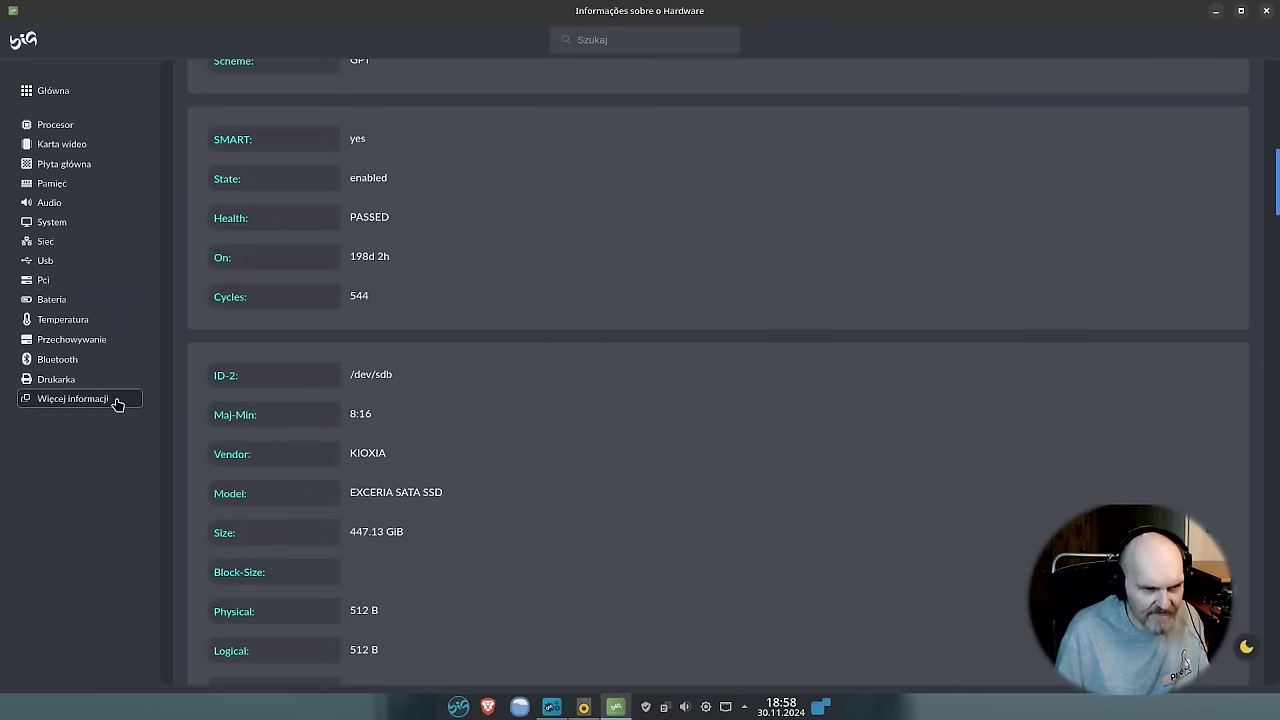
click(117, 400)
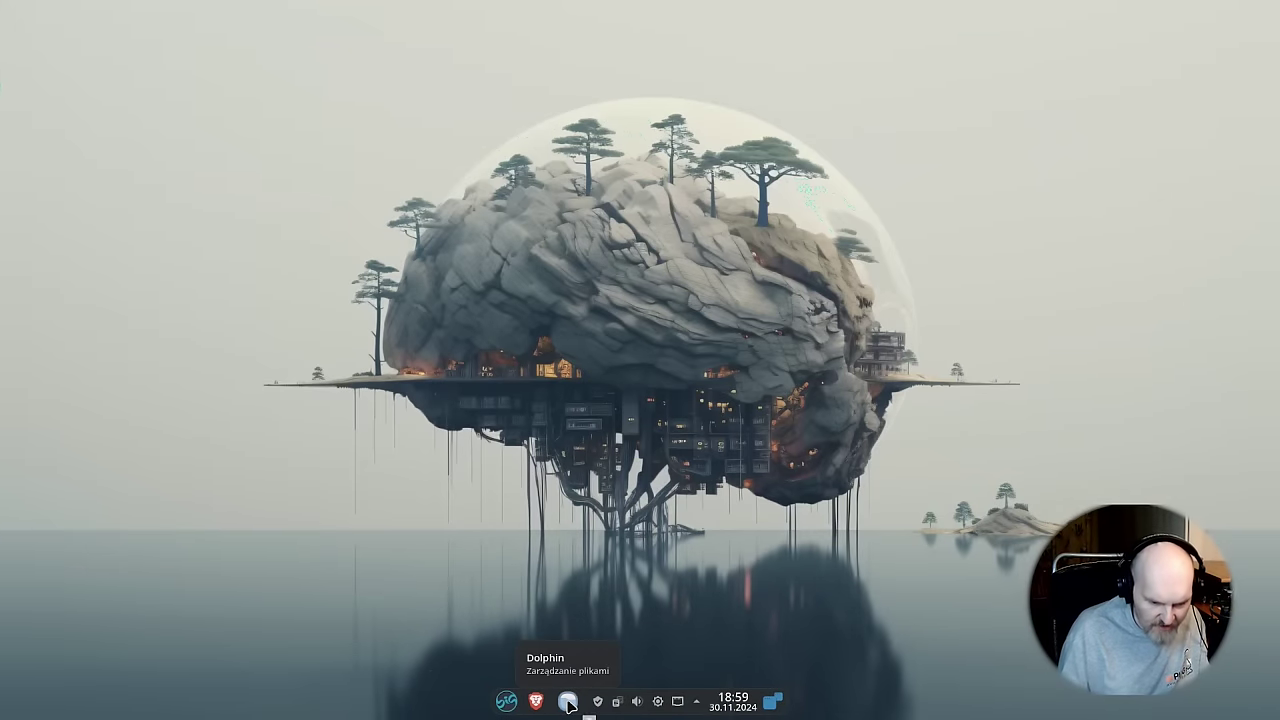
Step: Open the Dolphin file manager and list the network's shared SMB folders under Sieć
click(567, 702)
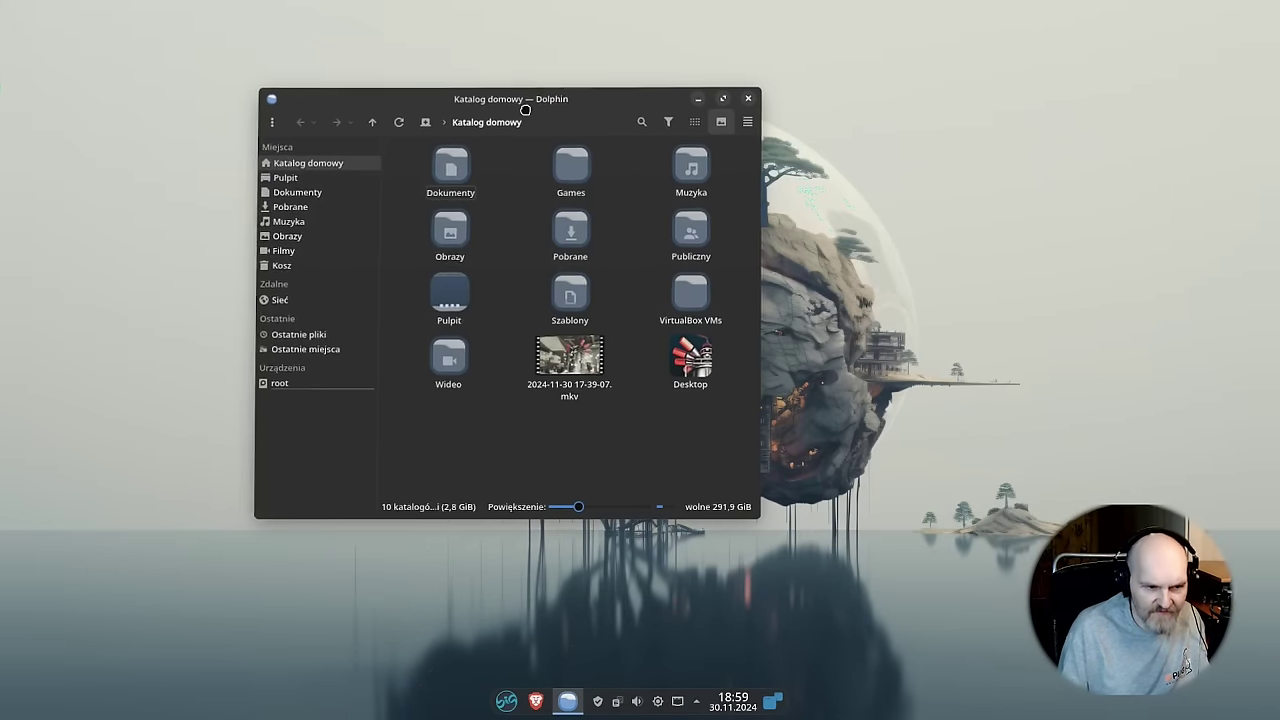
drag(525, 109, 597, 122)
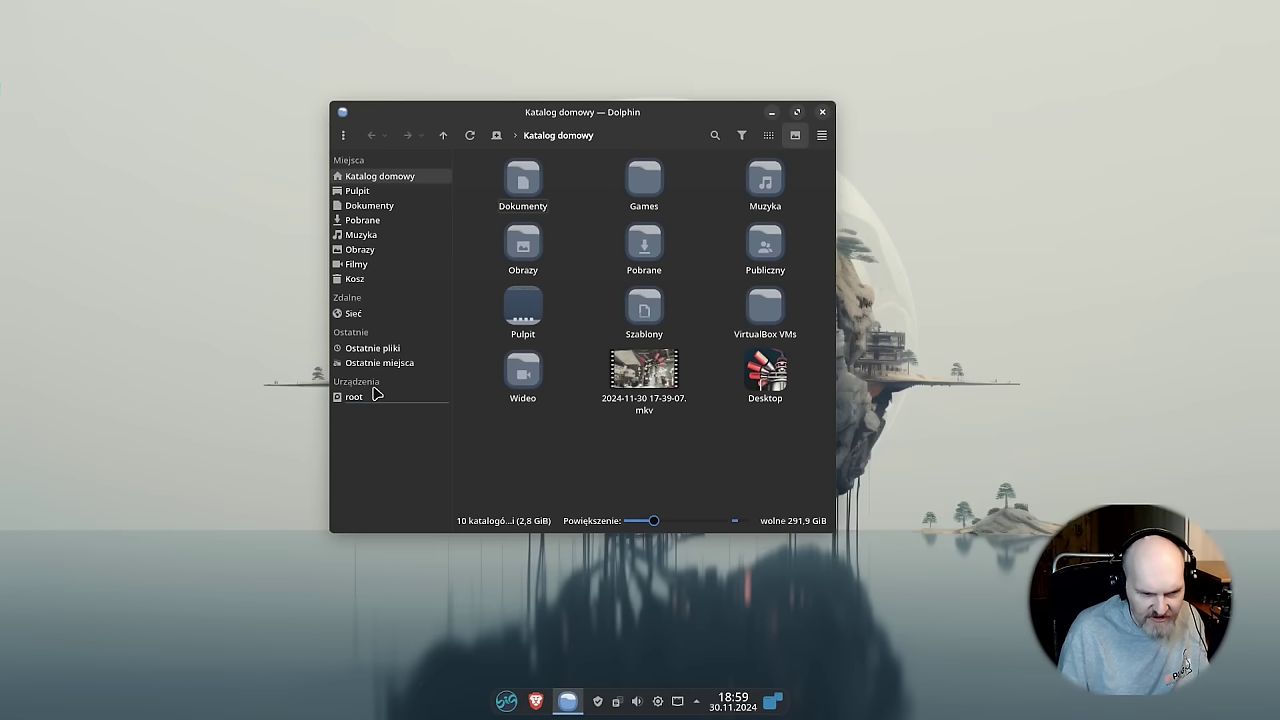
click(350, 313)
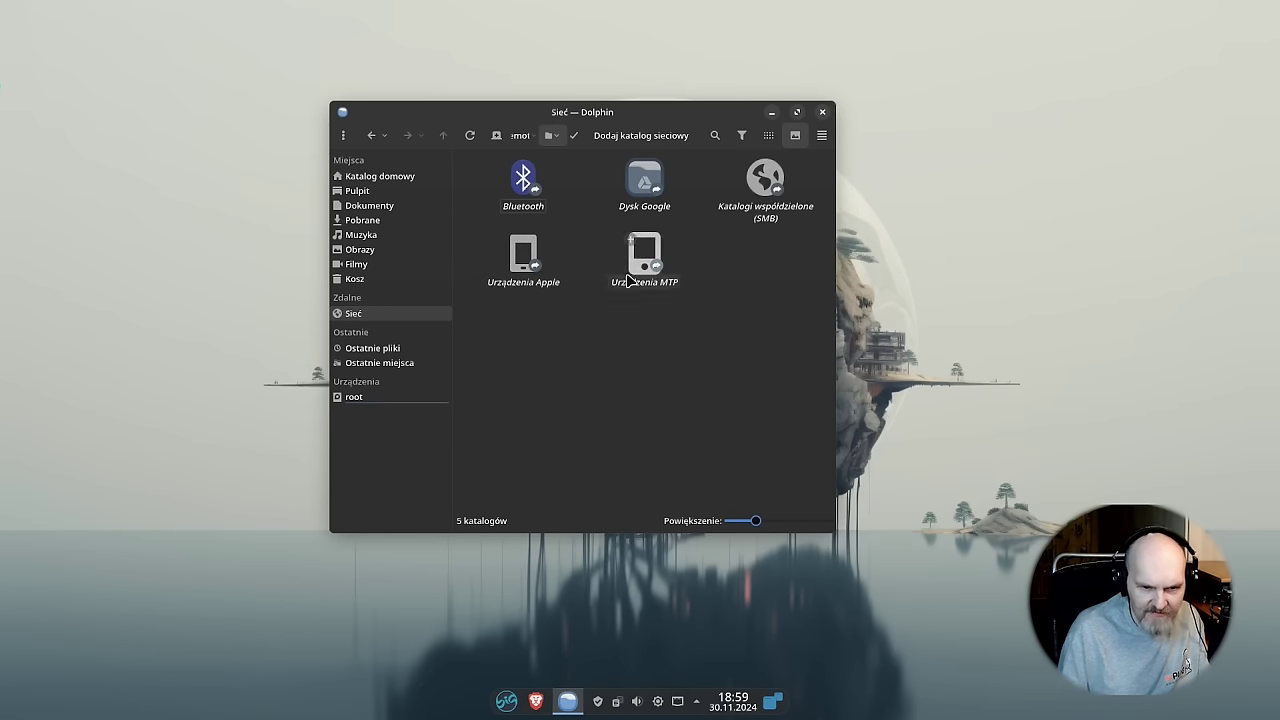
double_click(767, 182)
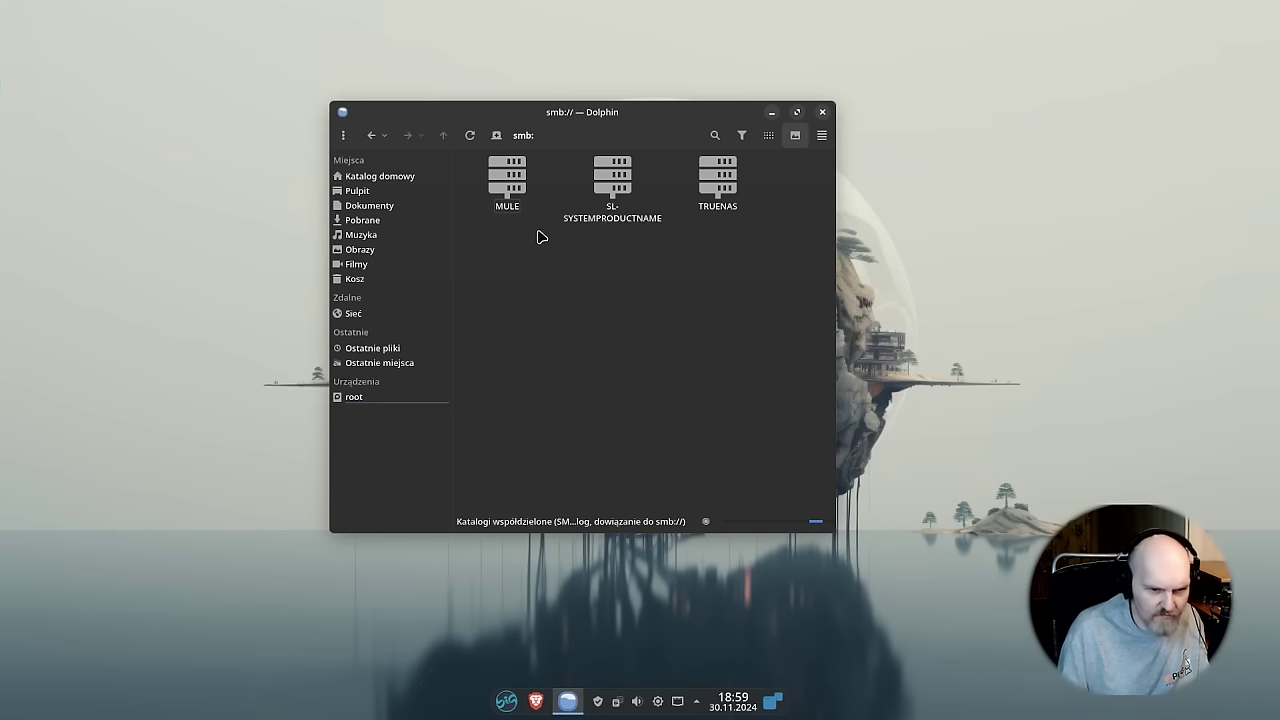
Step: Open the nas share on the MULE server, look through its folders and close the file manager
double_click(512, 198)
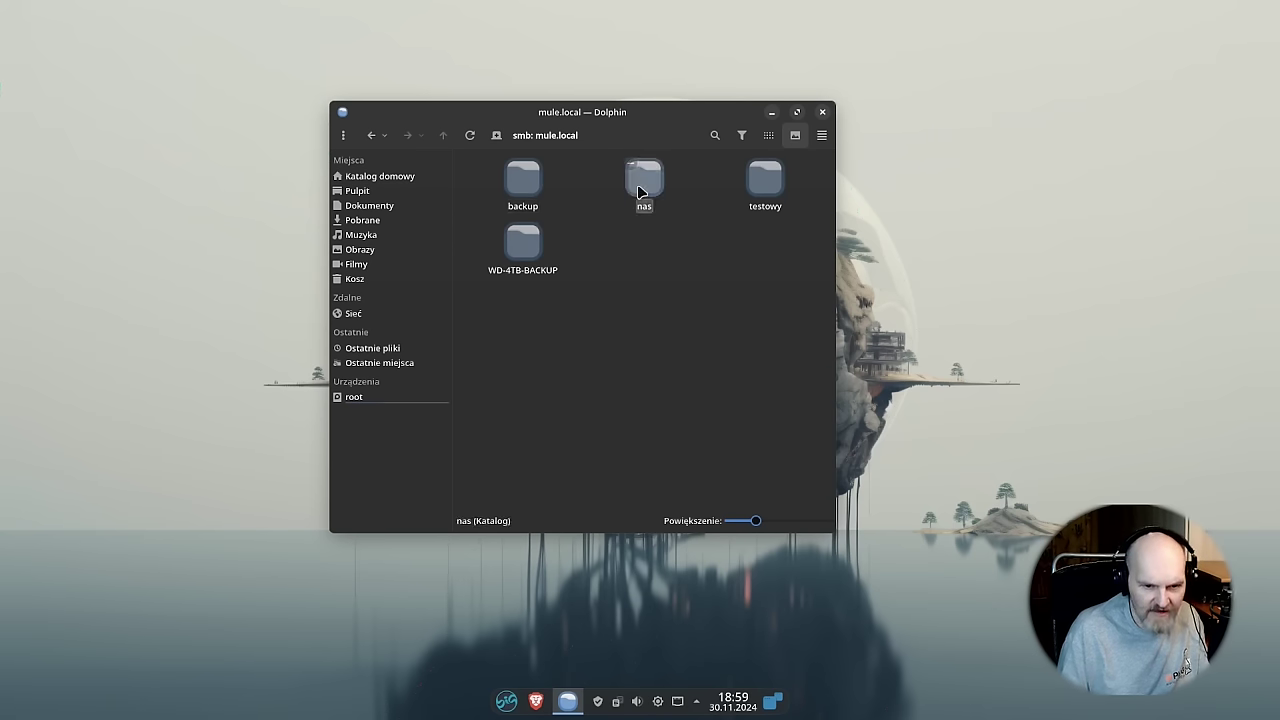
double_click(641, 191)
scroll(629, 306, down, 5)
scroll(640, 354, up, 5)
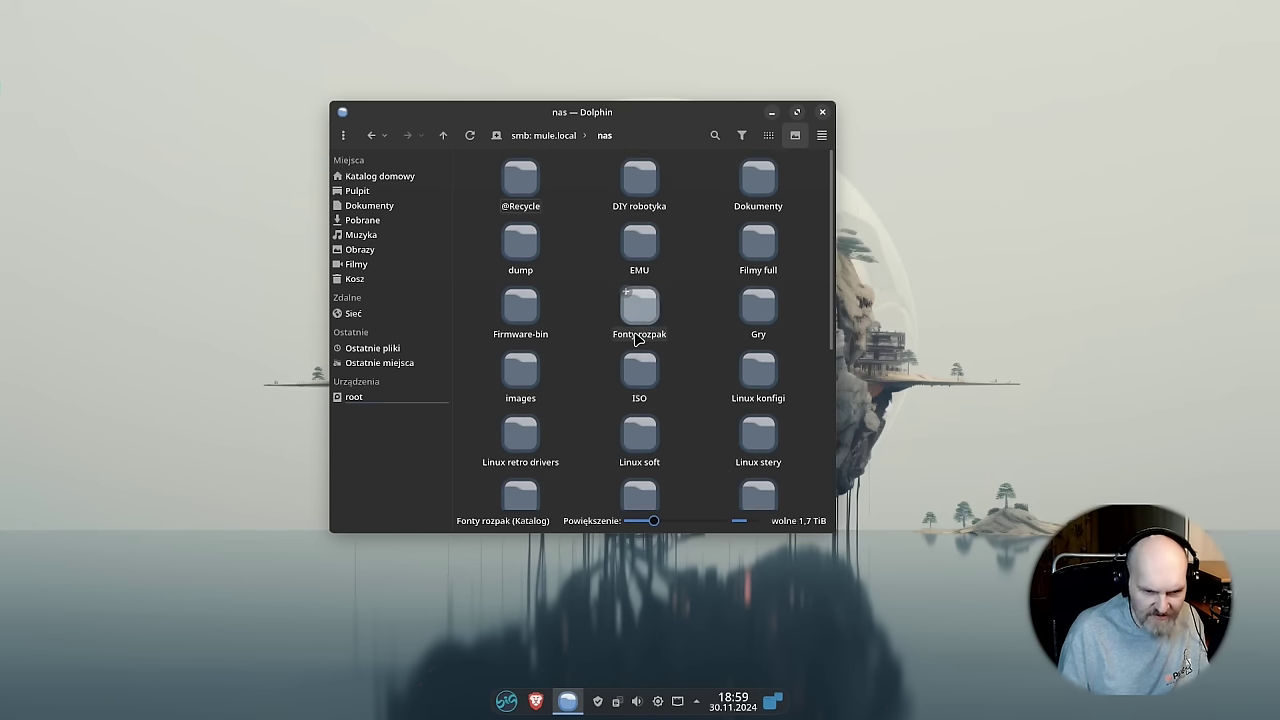
click(822, 112)
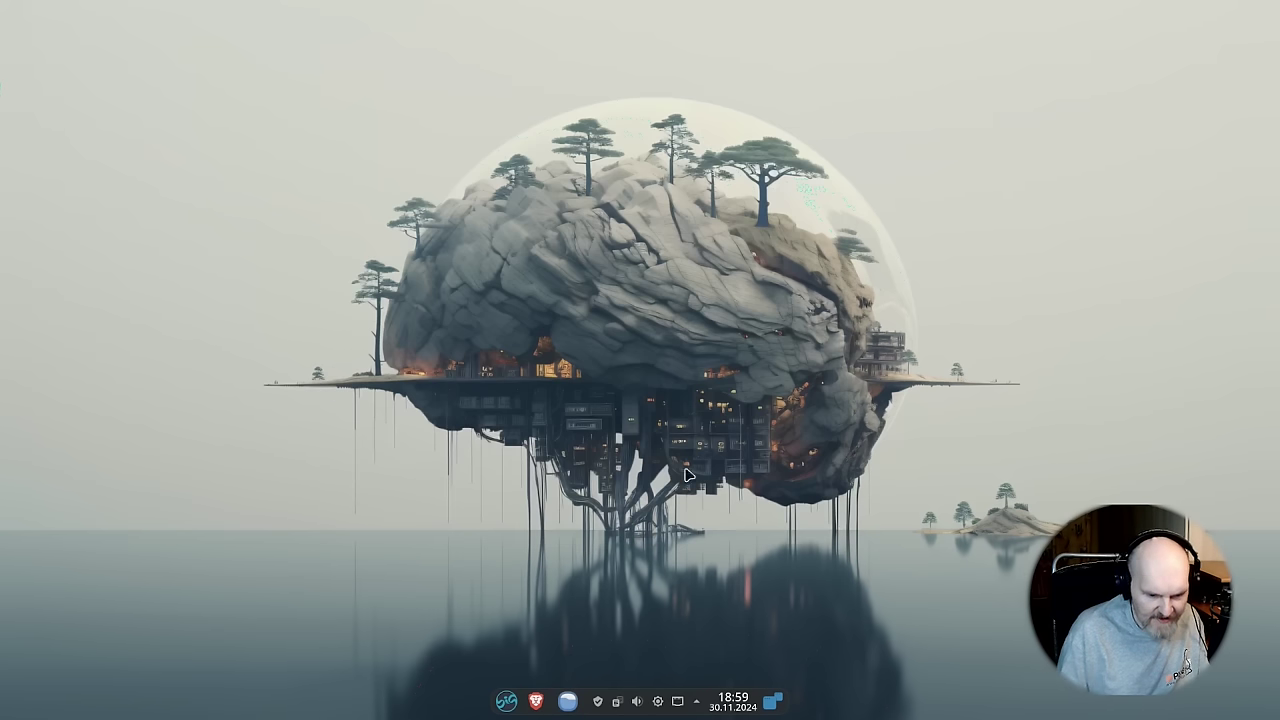
Step: Open Konsola from the System applications and run neofetch
click(508, 702)
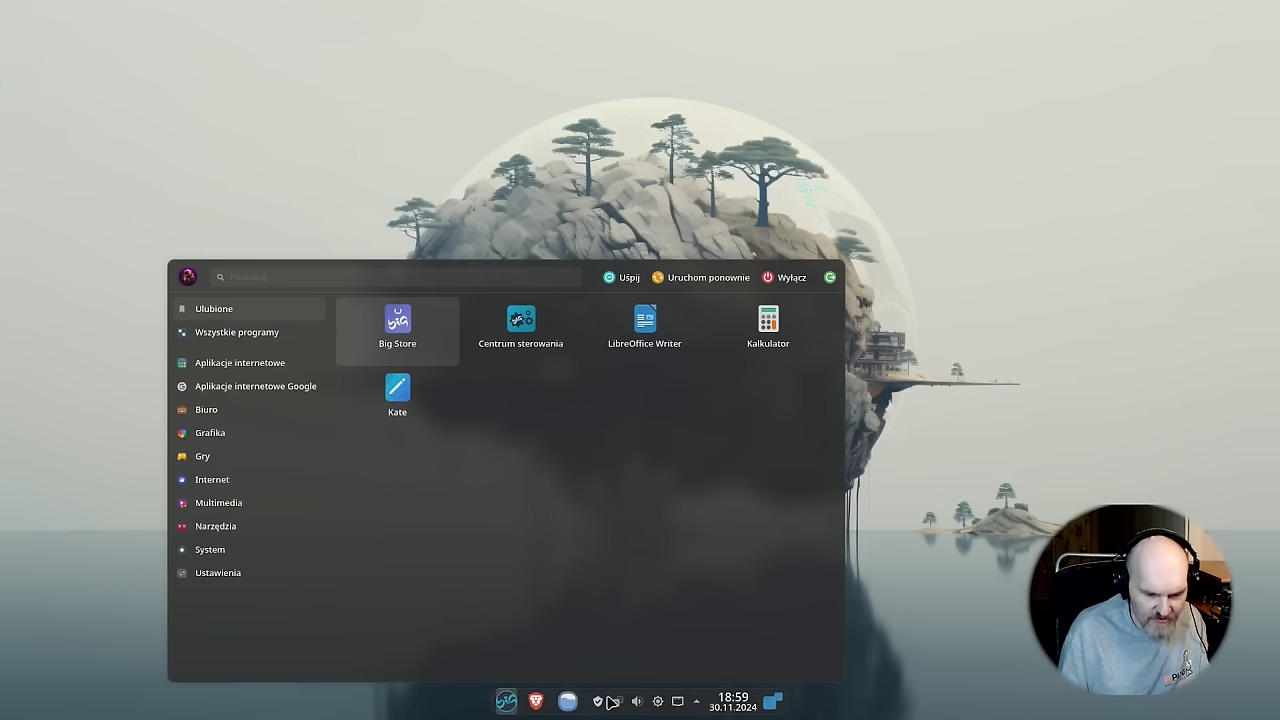
click(290, 549)
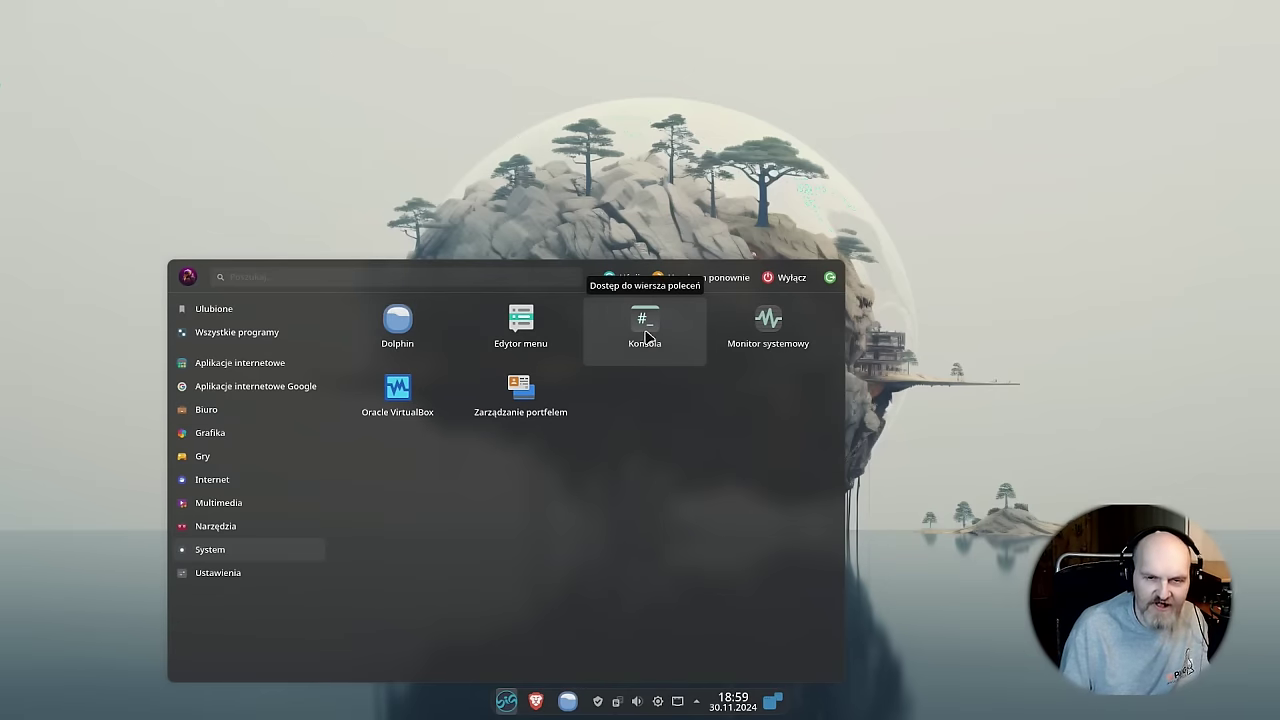
click(648, 338)
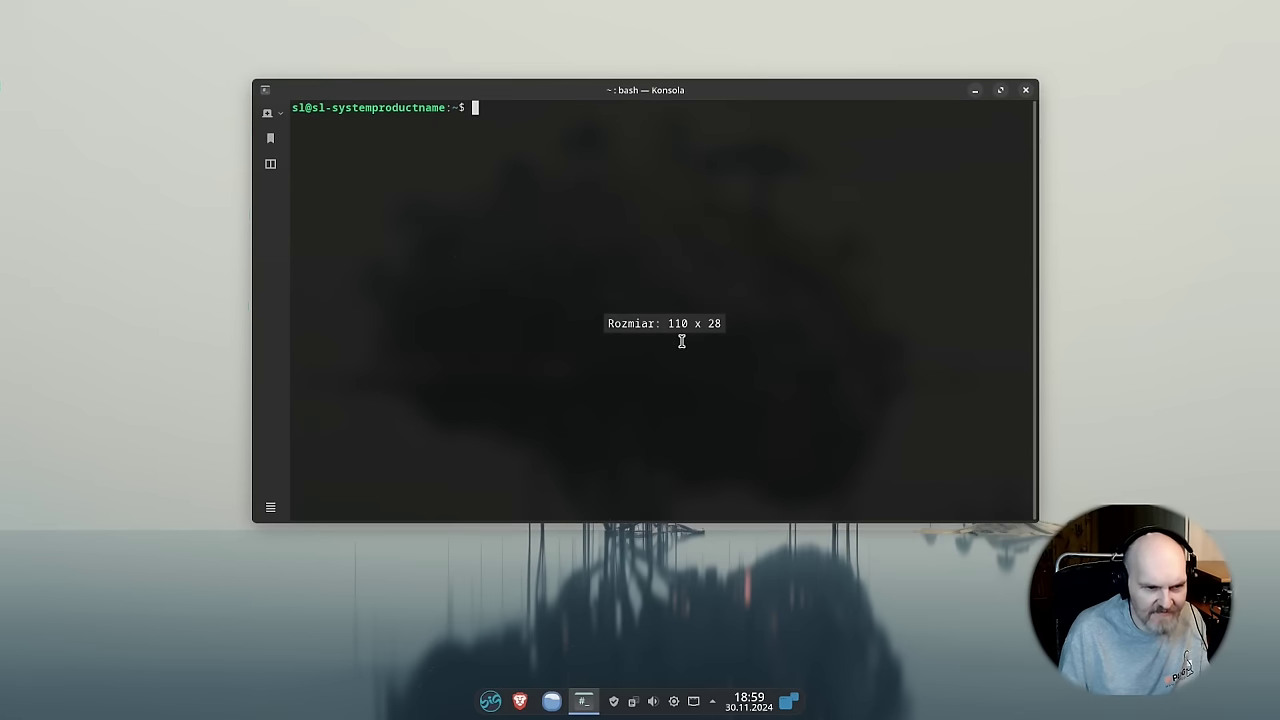
text(n)
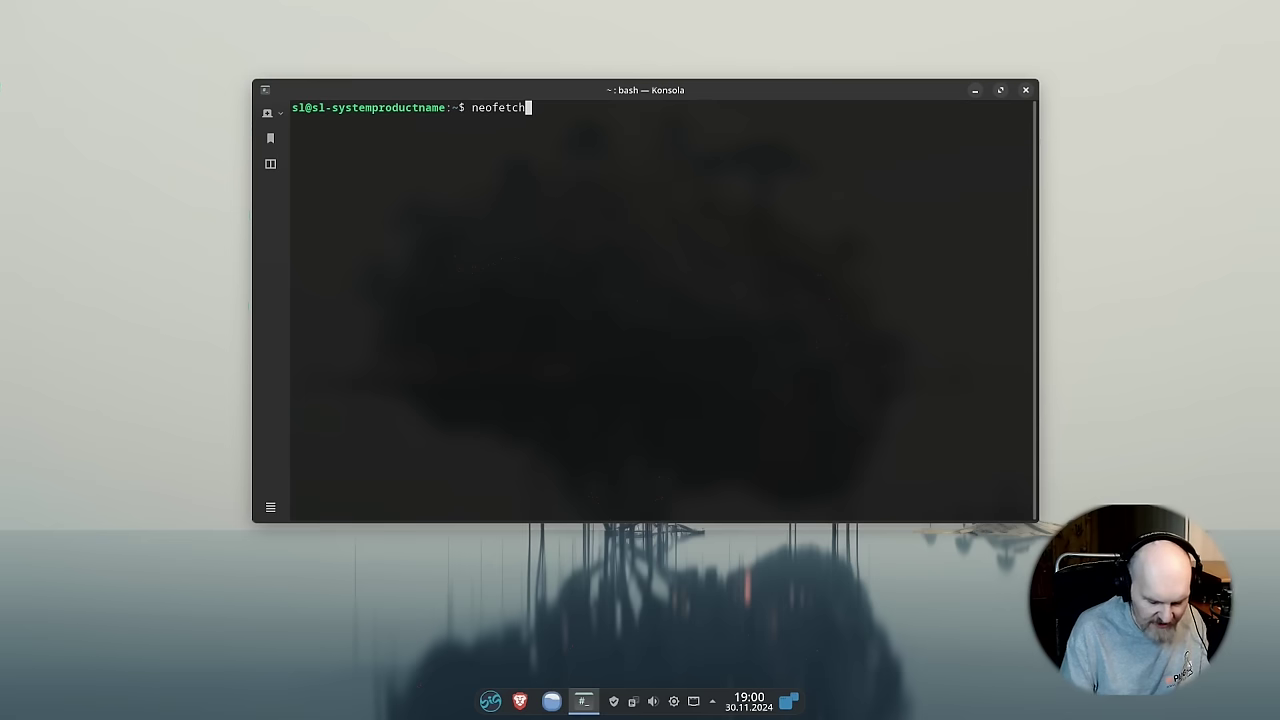
text(eofetch)
key(Return)
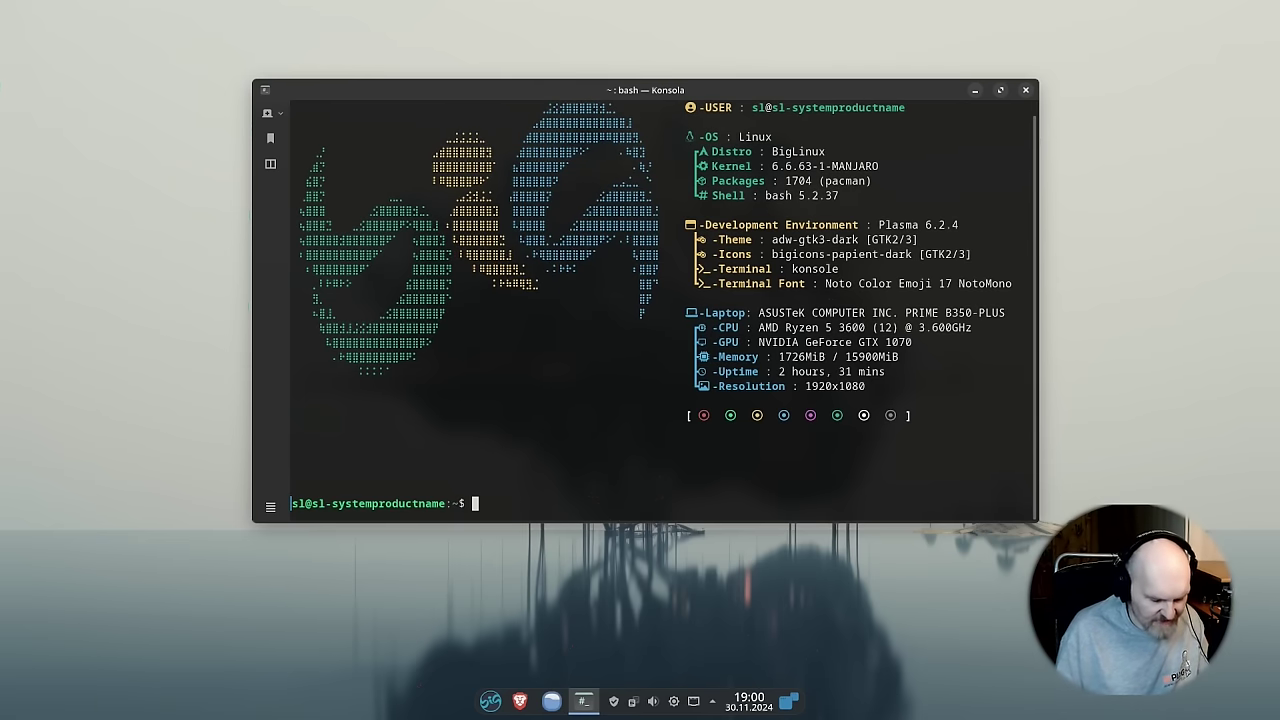
Step: Enlarge the terminal text, maximize the window to read the neofetch summary, and close the terminal
key(ctrl+plus)
key(ctrl+plus)
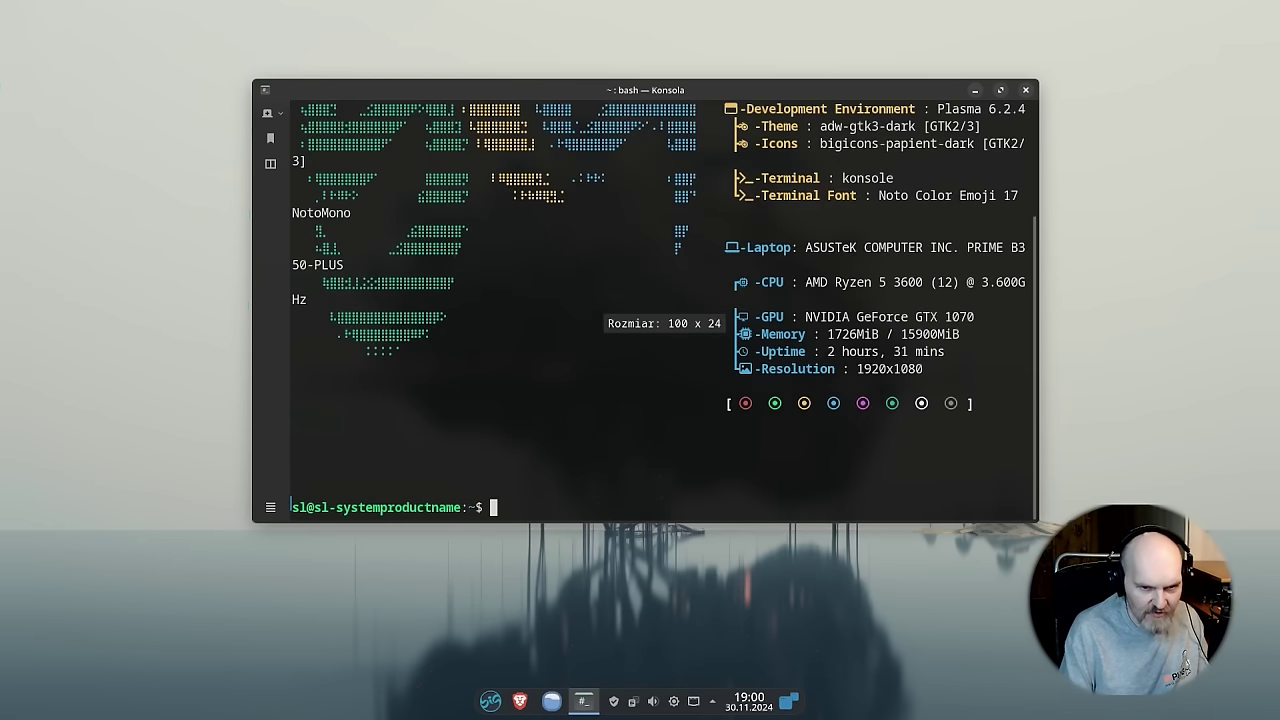
click(1000, 90)
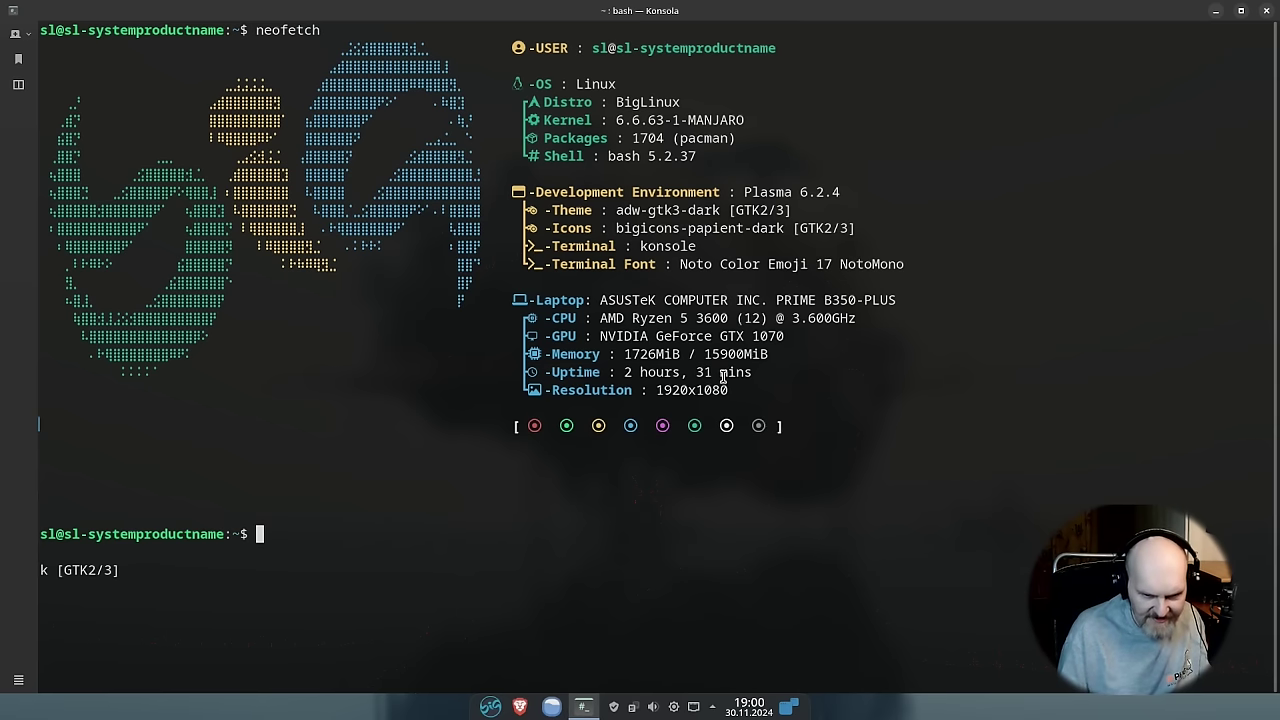
click(1268, 12)
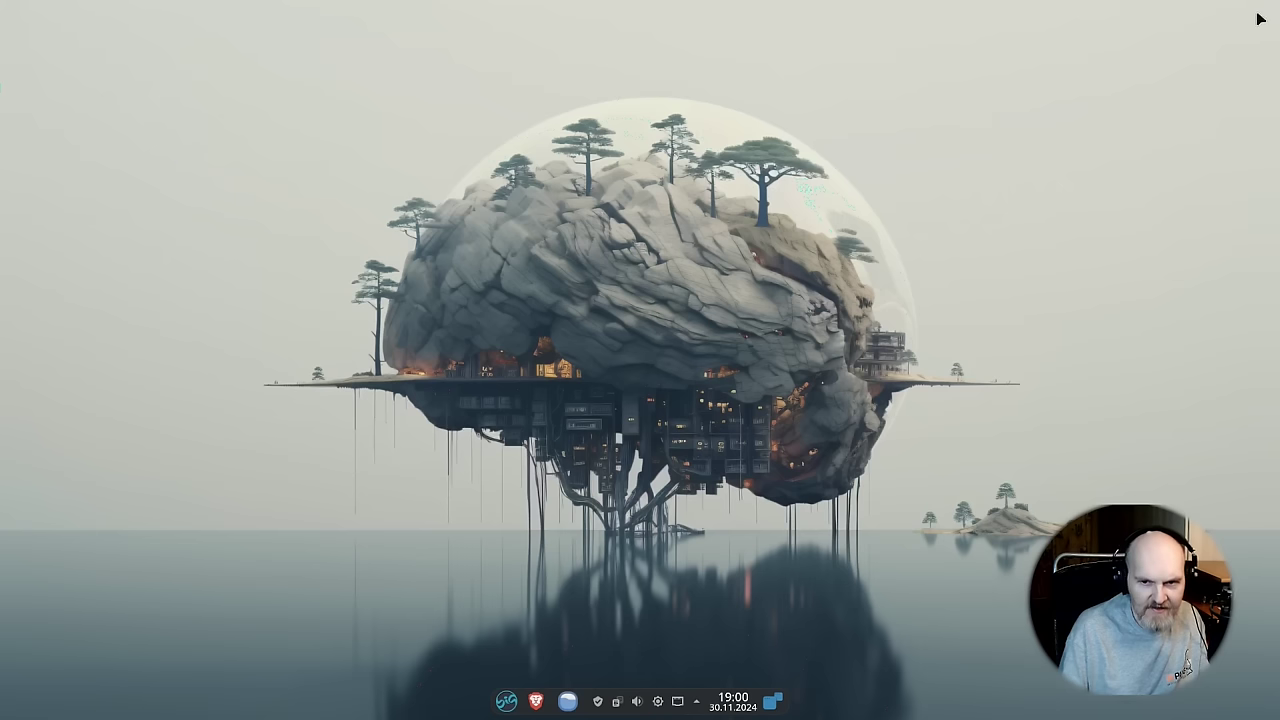
Step: Open the Brave browser, go to the Proxmox page and dismiss the subscription notice
click(537, 703)
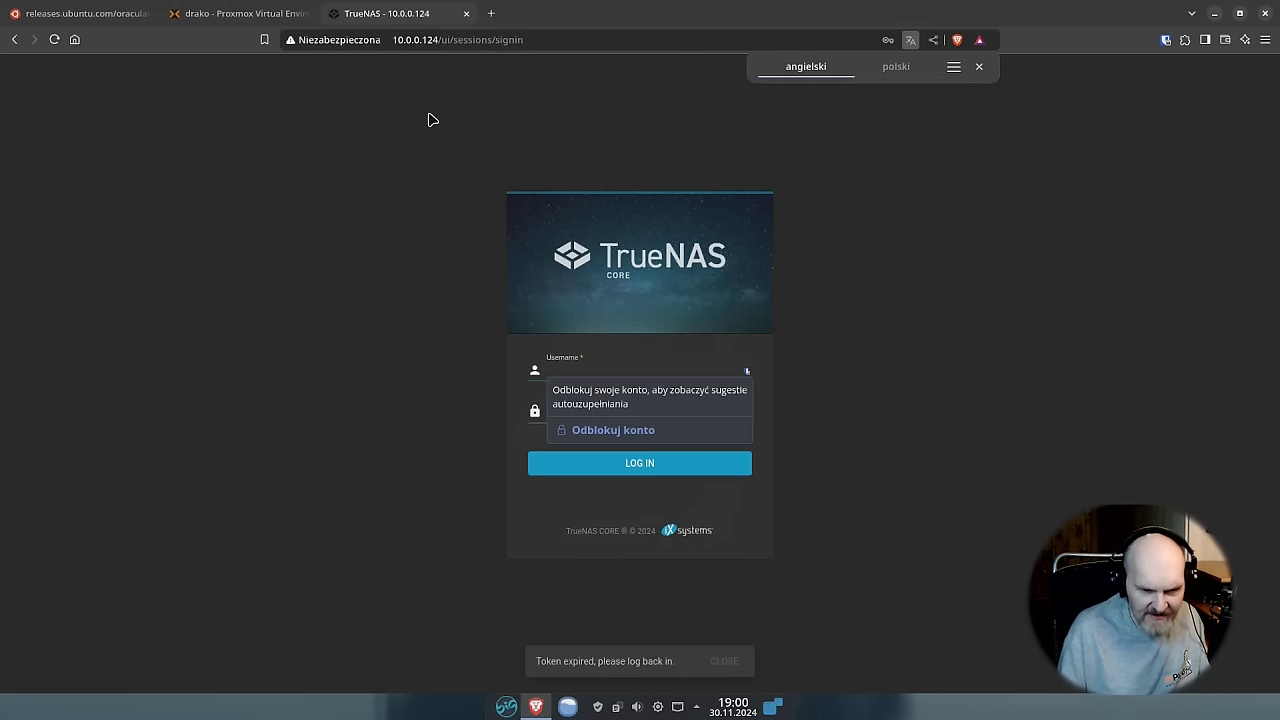
click(262, 12)
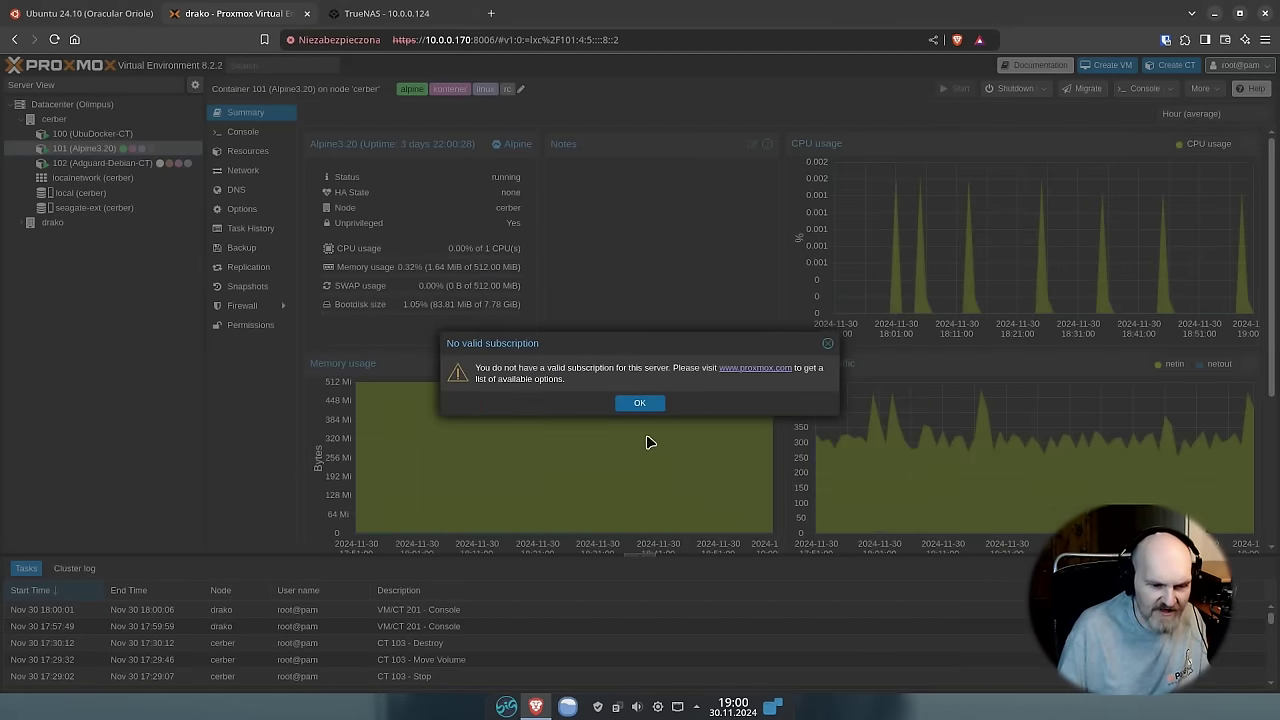
click(640, 403)
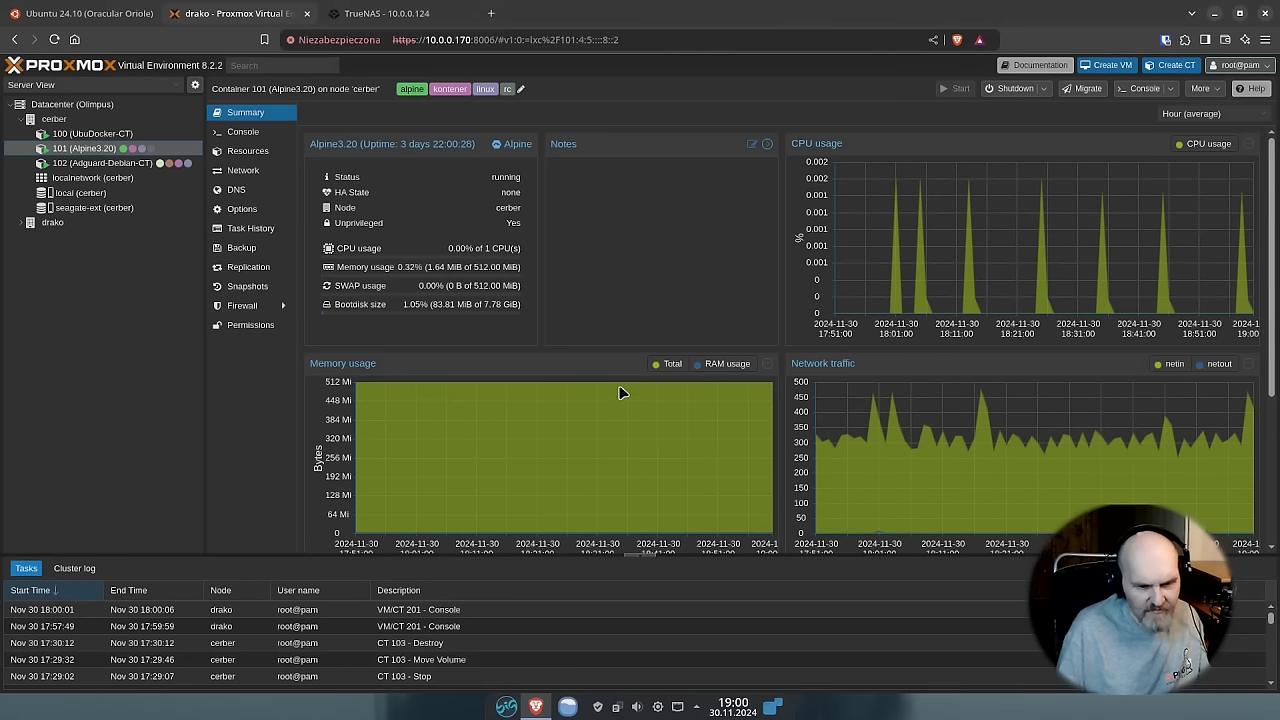
Step: Expand the drako node and view its network and extra storage, plus cerber's seagate-ext storage and containers 102 and 100
click(19, 223)
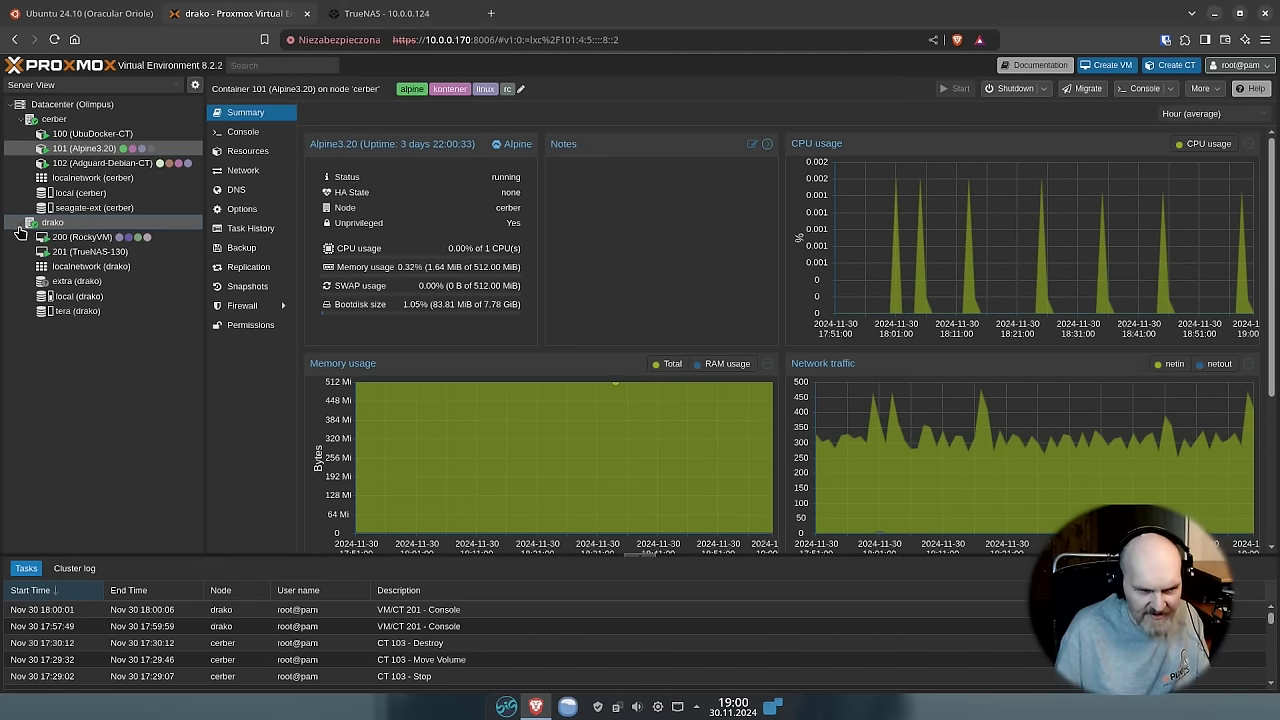
click(86, 267)
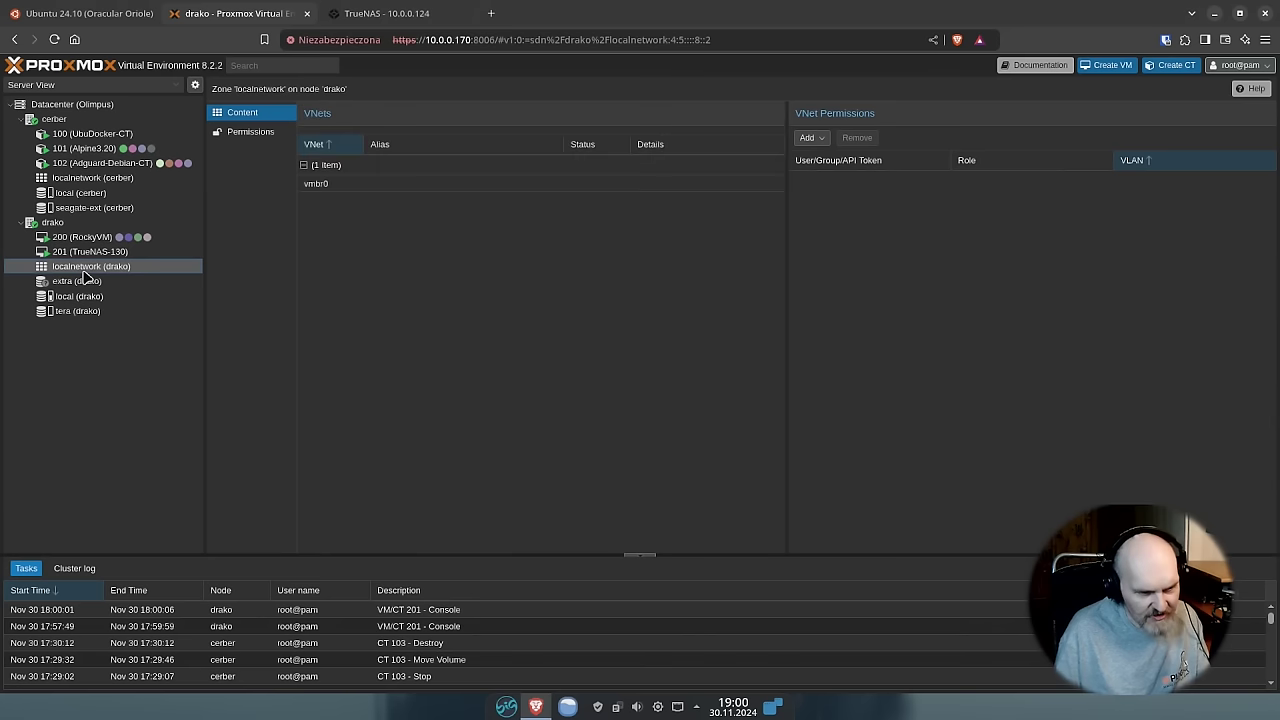
click(84, 280)
click(100, 207)
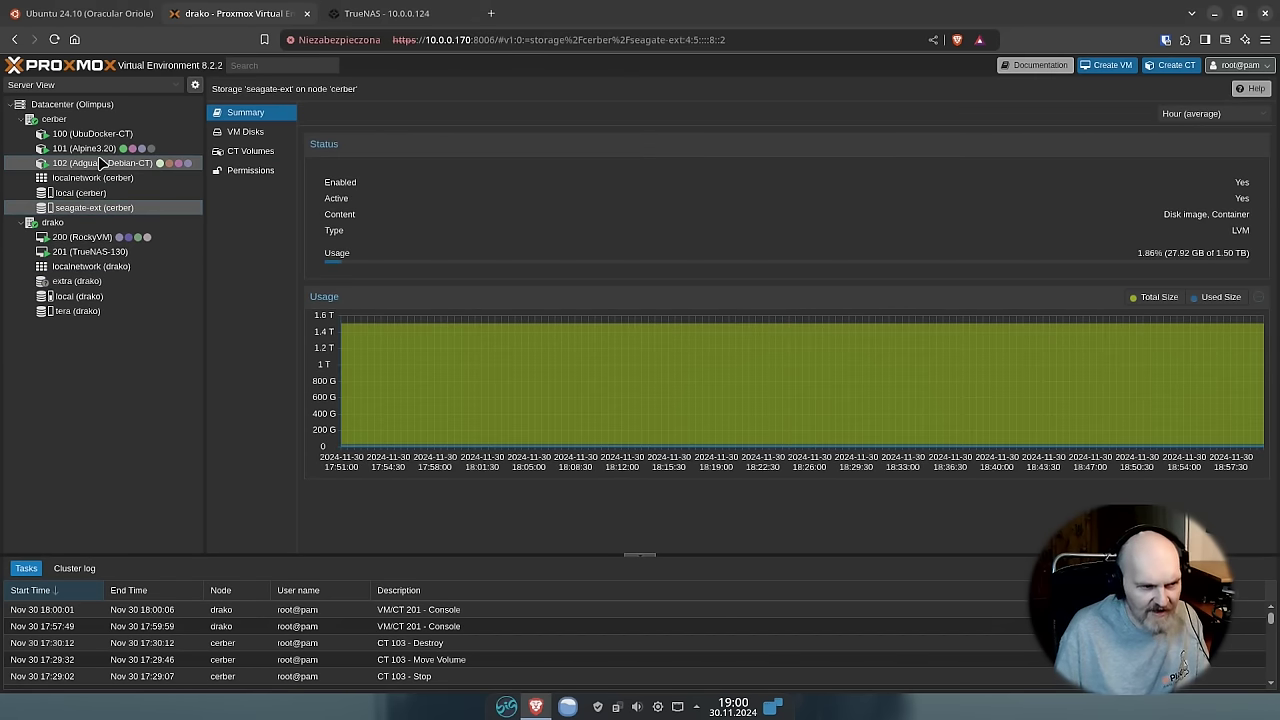
click(101, 163)
click(95, 134)
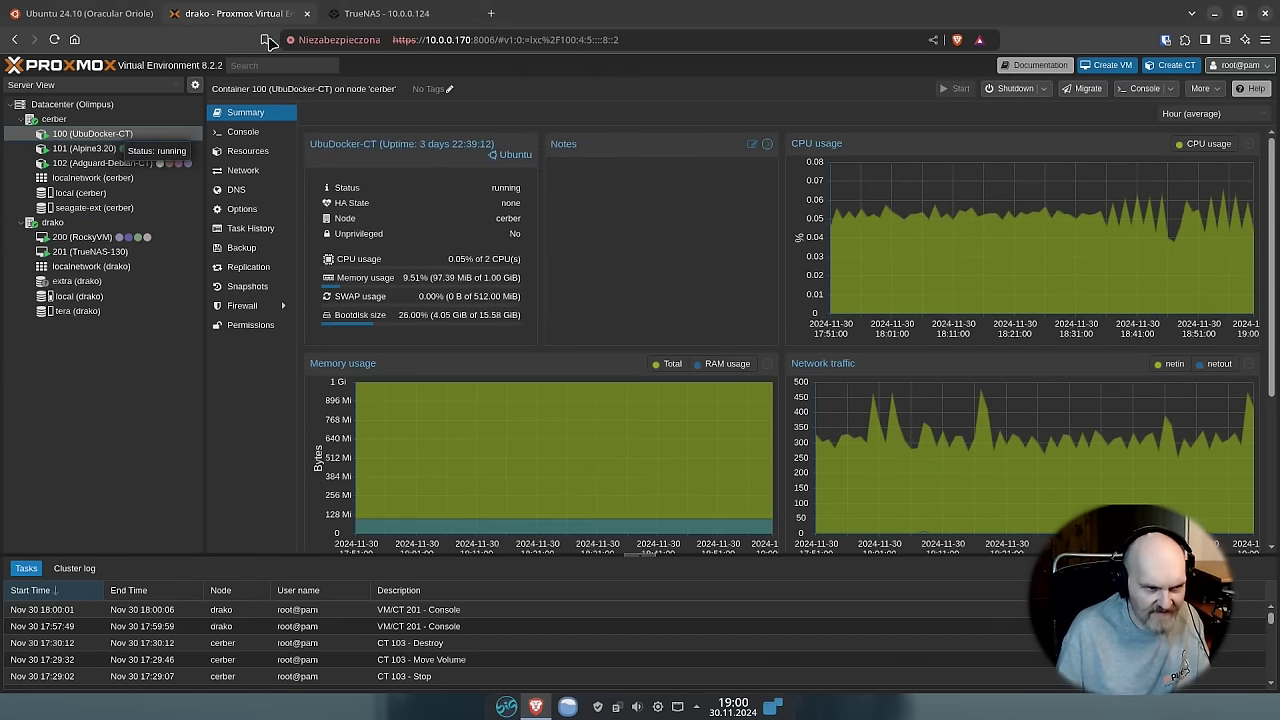
Step: Return to the TrueNAS page and enter "wewbgl aqua" as a web search in its place
click(370, 13)
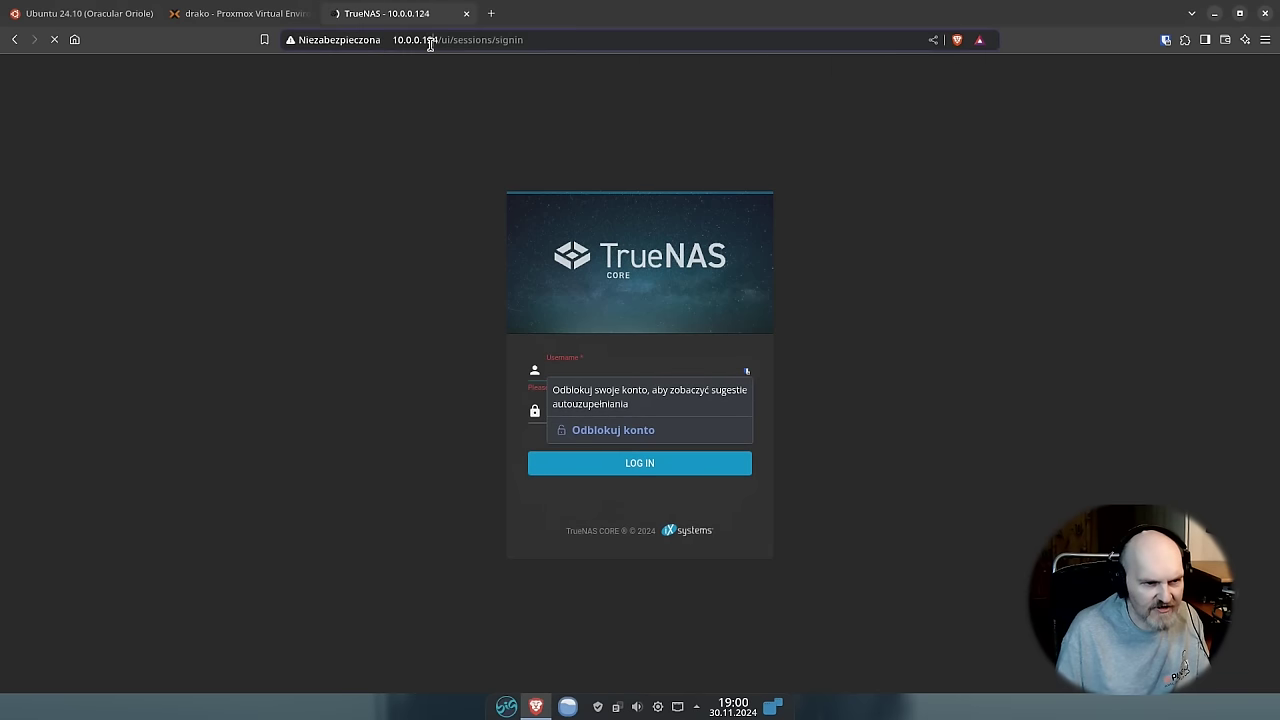
click(430, 42)
text(wewb)
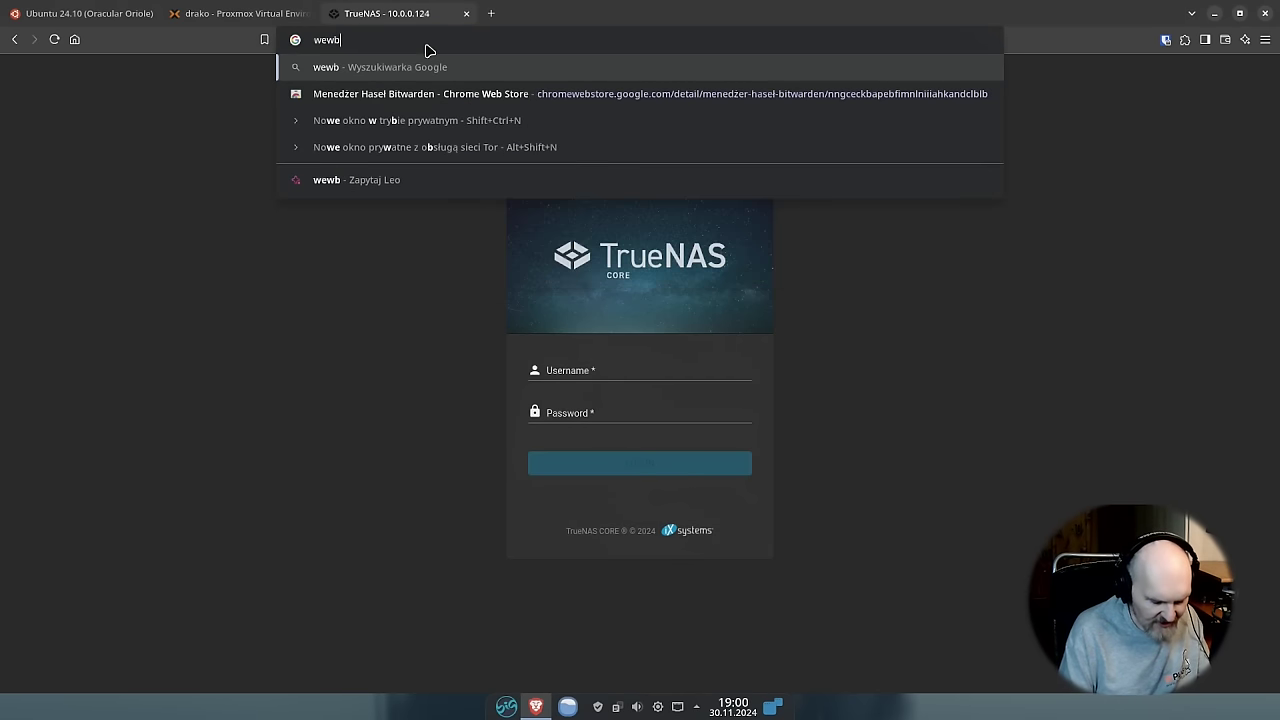
text(gl aqua)
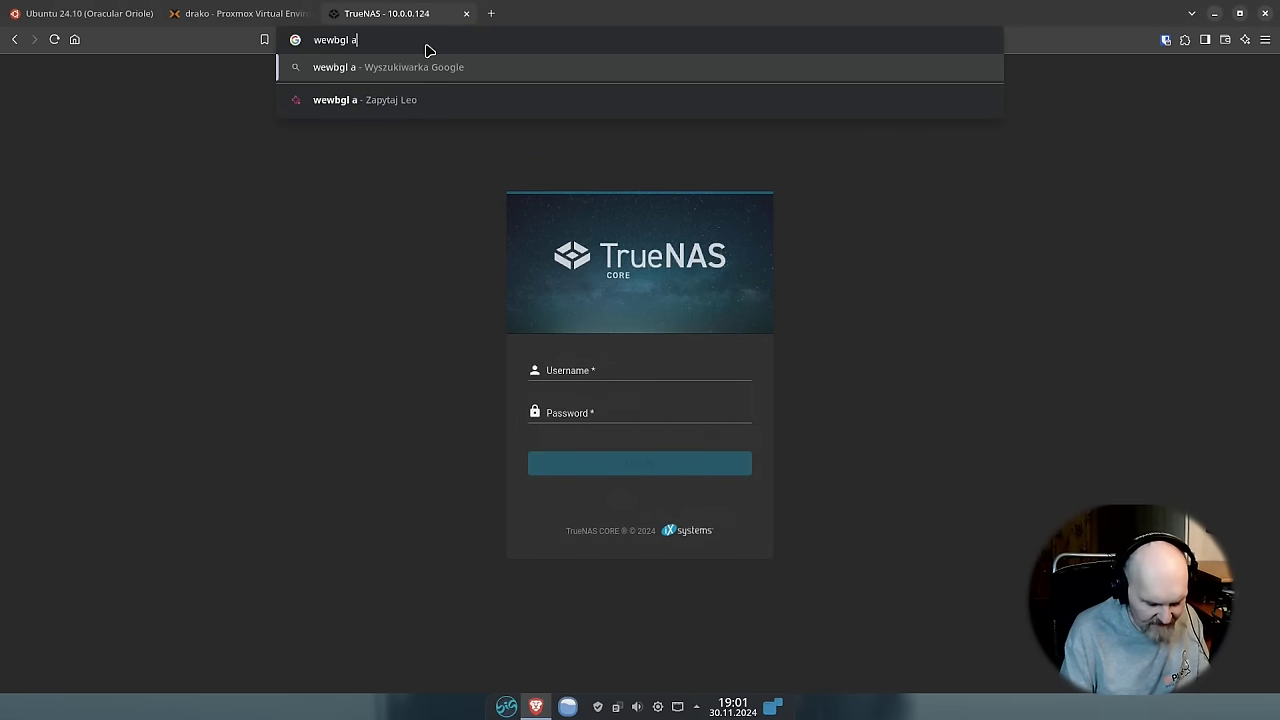